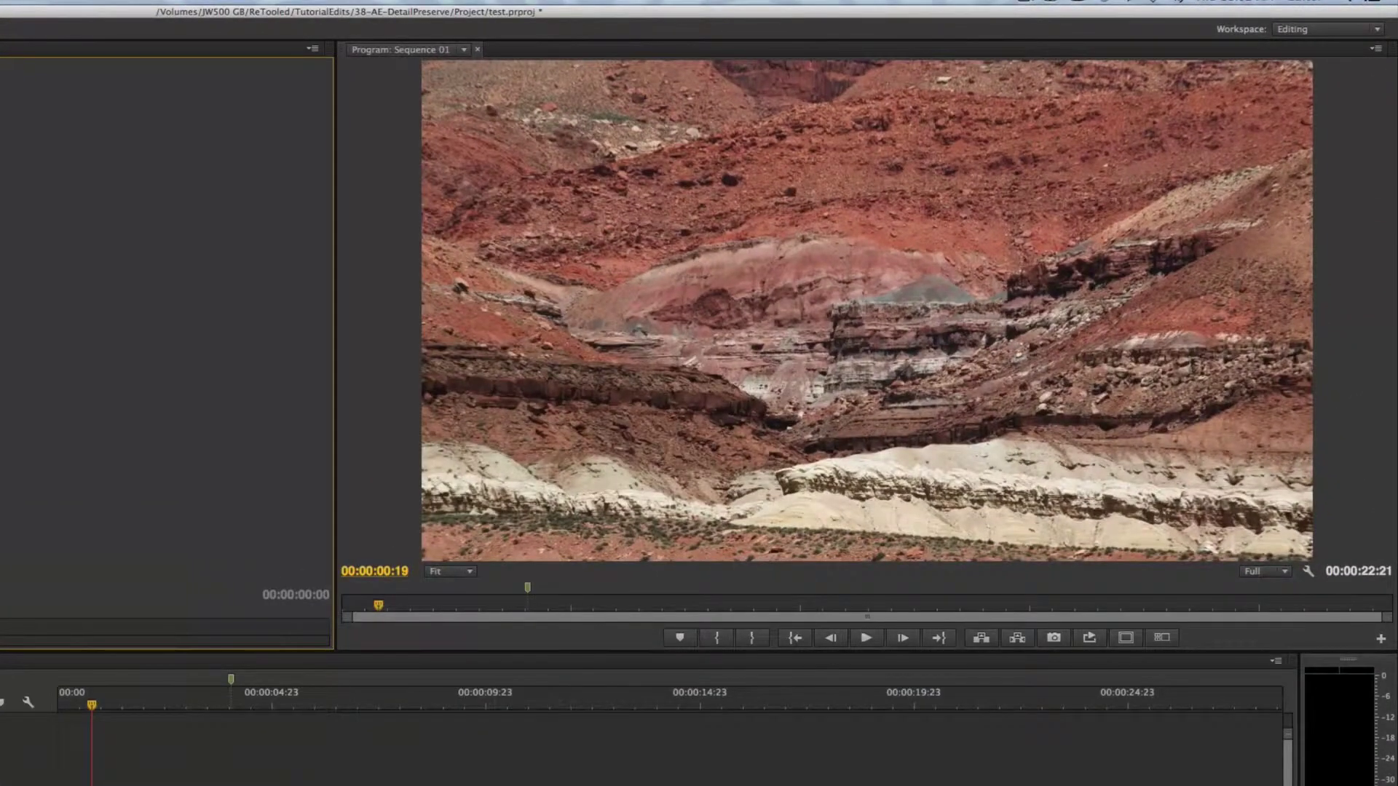
- Turn on Program Monitor overlays to show per-track source timecodes and file names
{"action": "left_click", "coordinate": [1373, 51]}
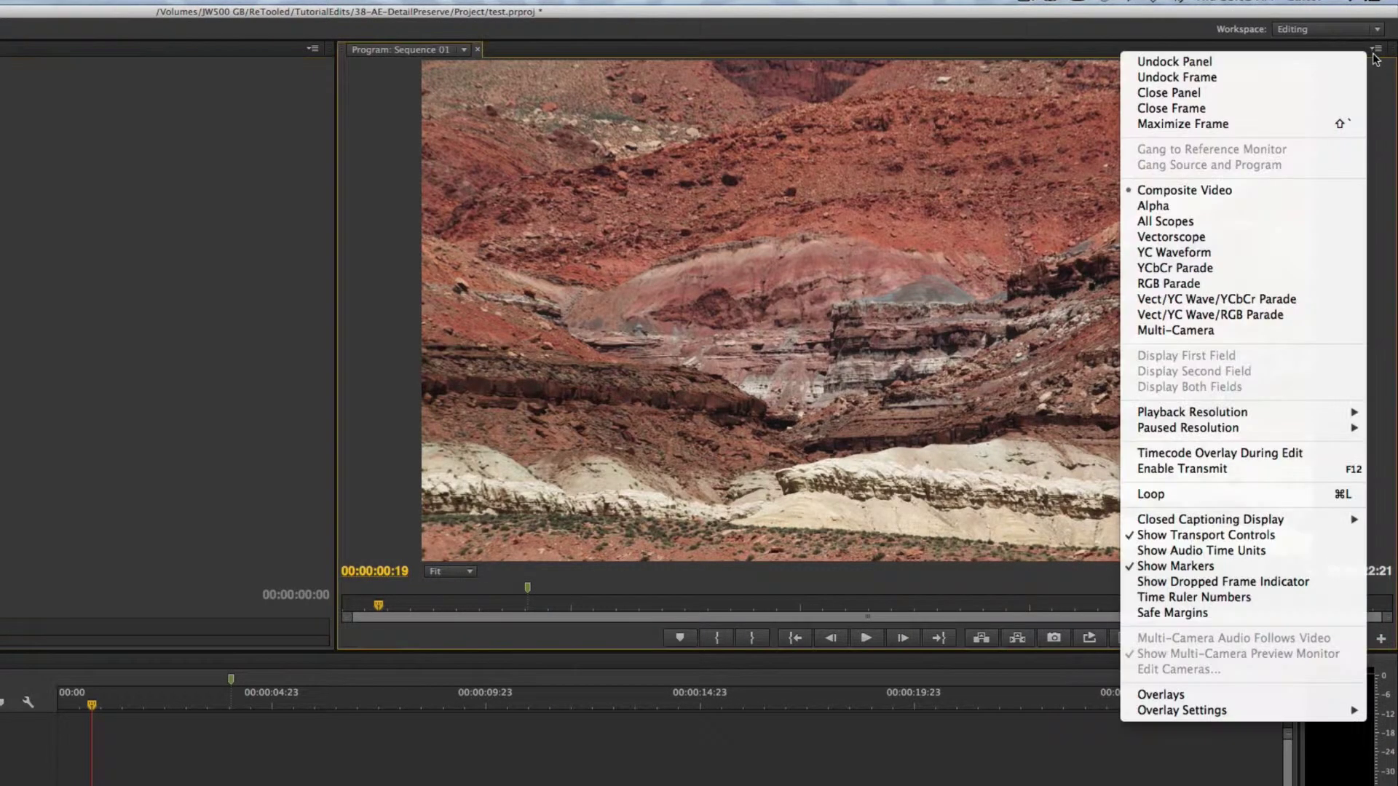
{"action": "left_click", "coordinate": [1214, 698]}
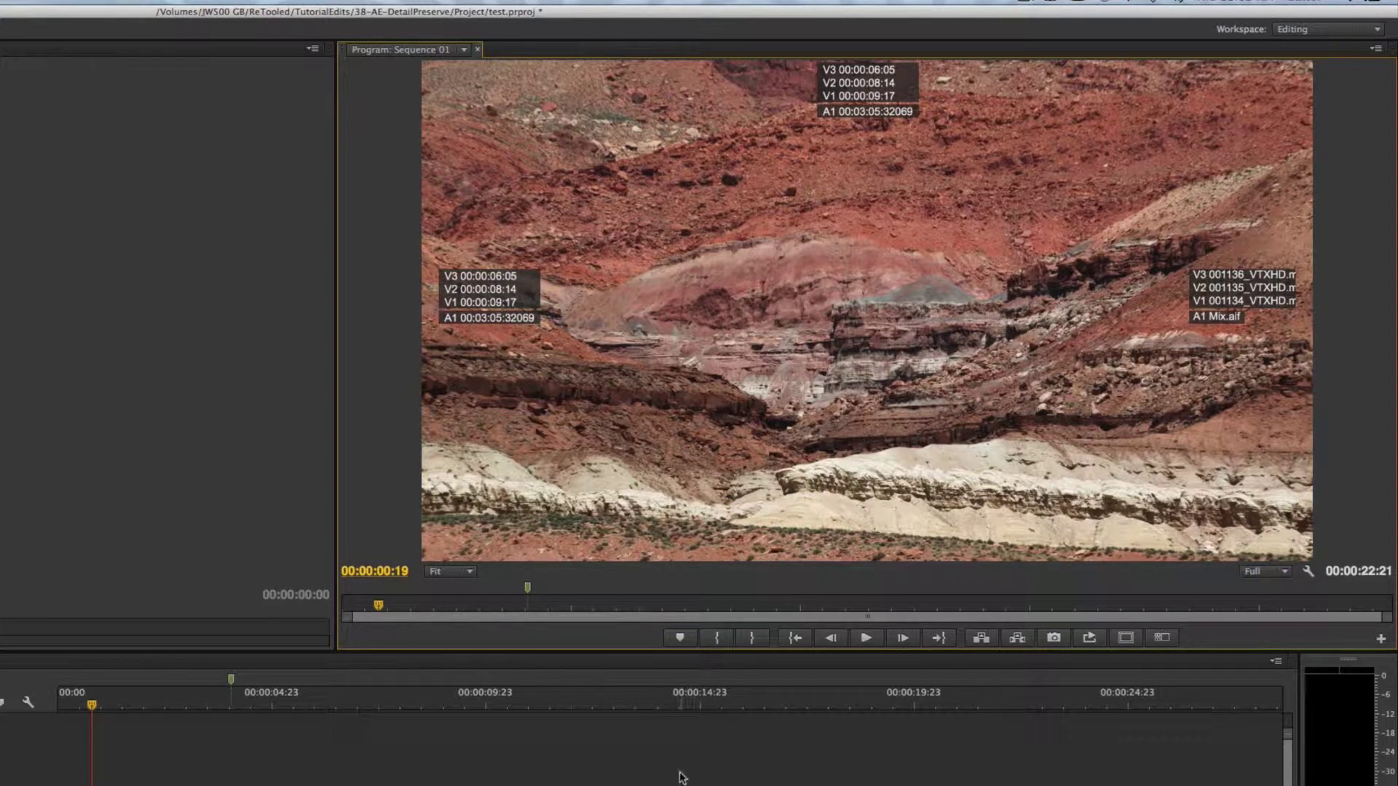
{"action": "left_click", "coordinate": [1375, 49]}
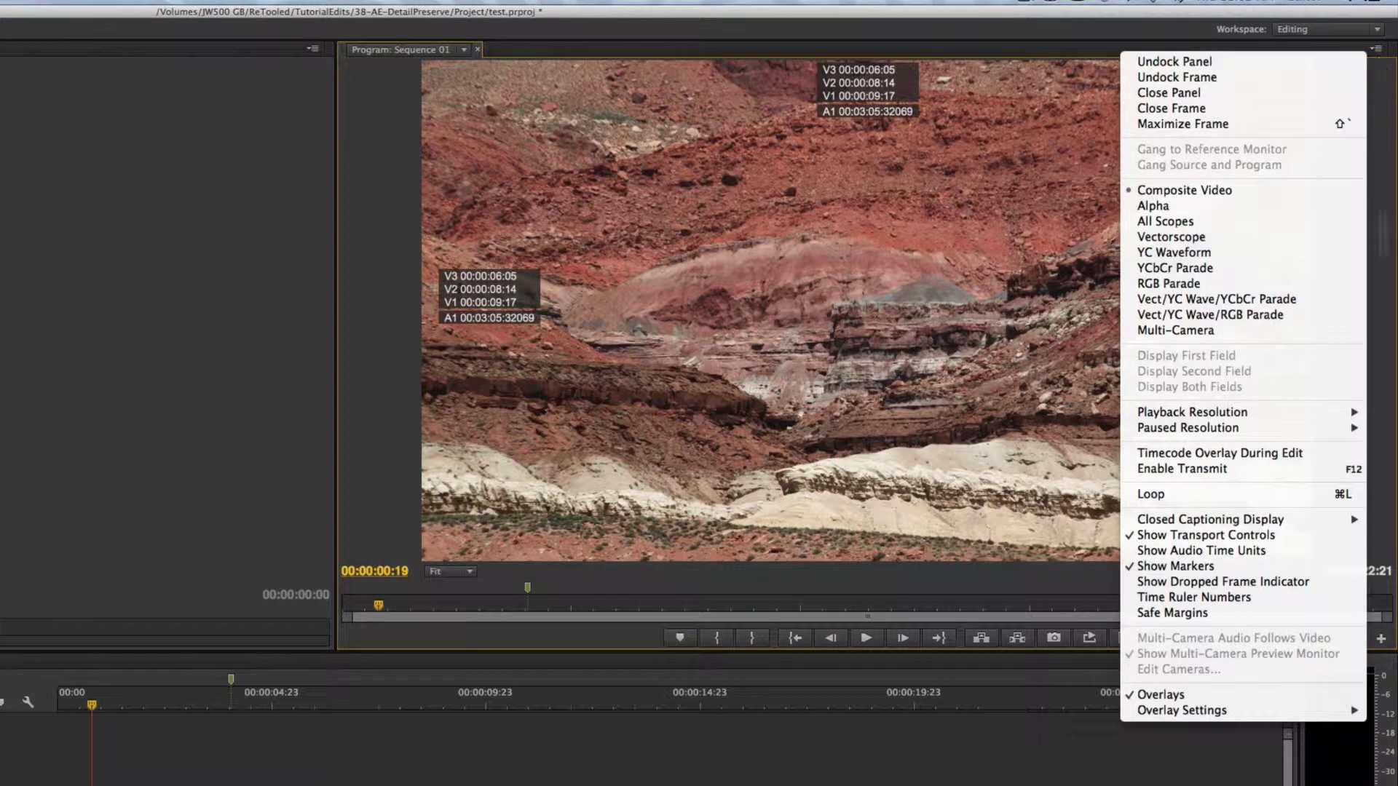
{"action": "mouse_move", "coordinate": [1223, 716]}
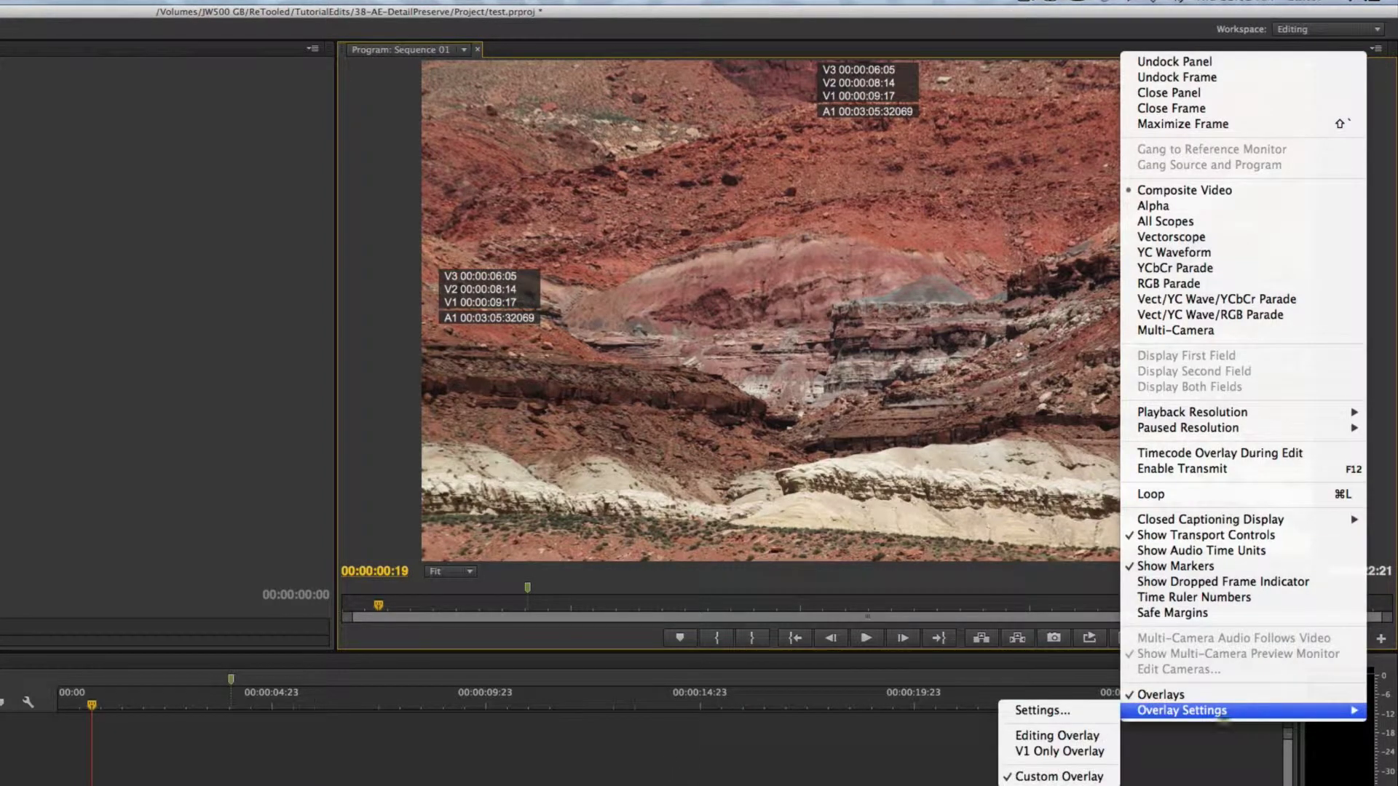
- In Overlay Settings, set the left timecode overlay to Top Alignment
{"action": "left_click", "coordinate": [1036, 710]}
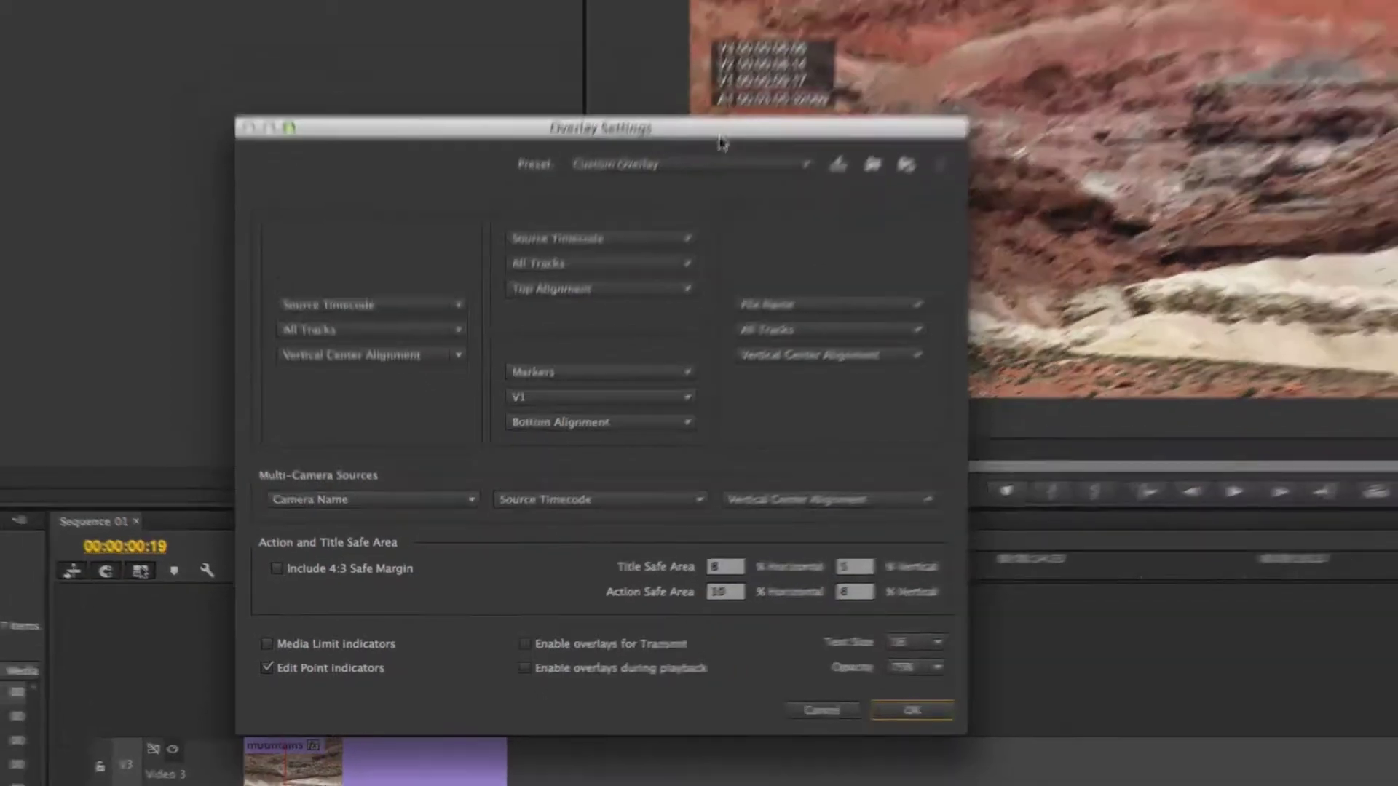
{"action": "left_click_drag", "start_coordinate": [617, 79], "coordinate": [164, 0]}
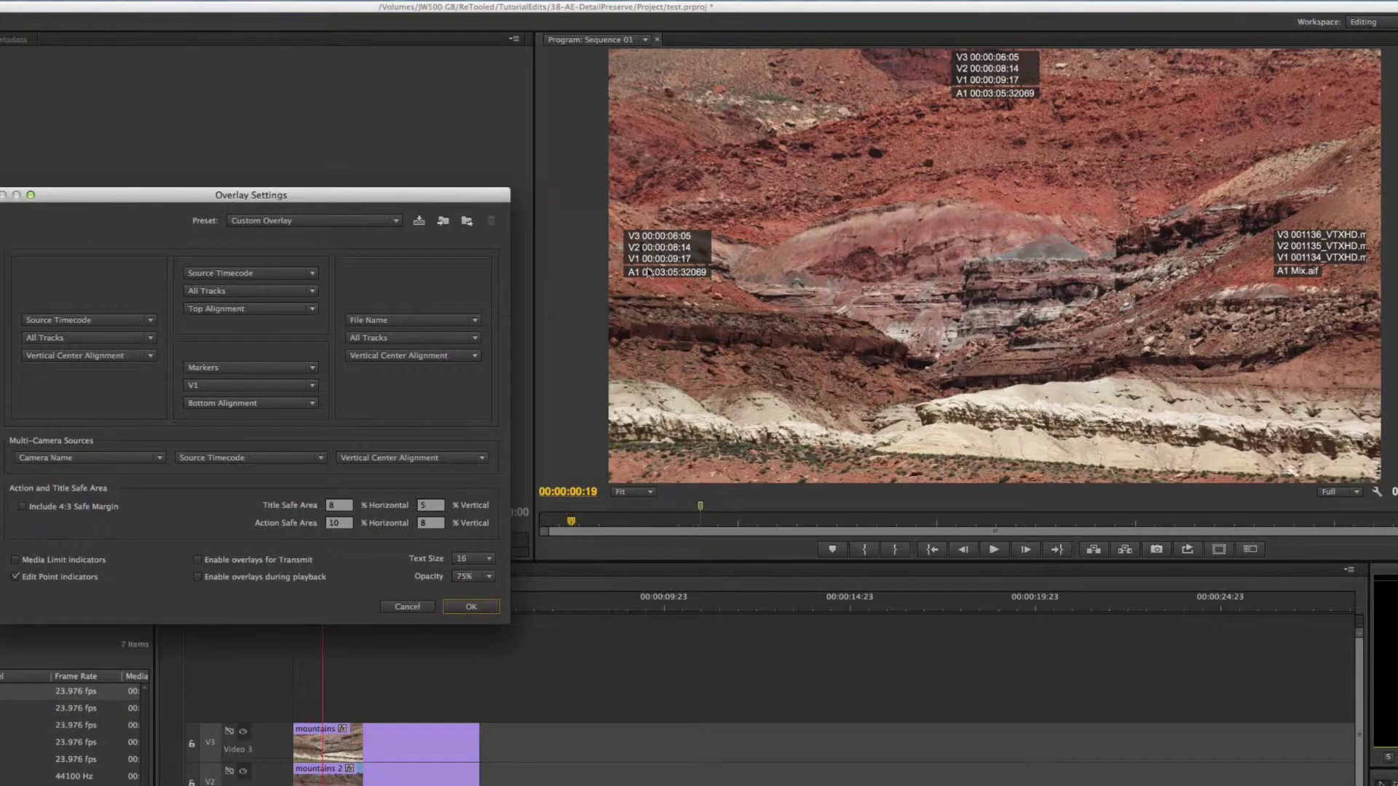
{"action": "left_click_drag", "start_coordinate": [446, 195], "coordinate": [812, 331]}
{"action": "left_click", "coordinate": [464, 491]}
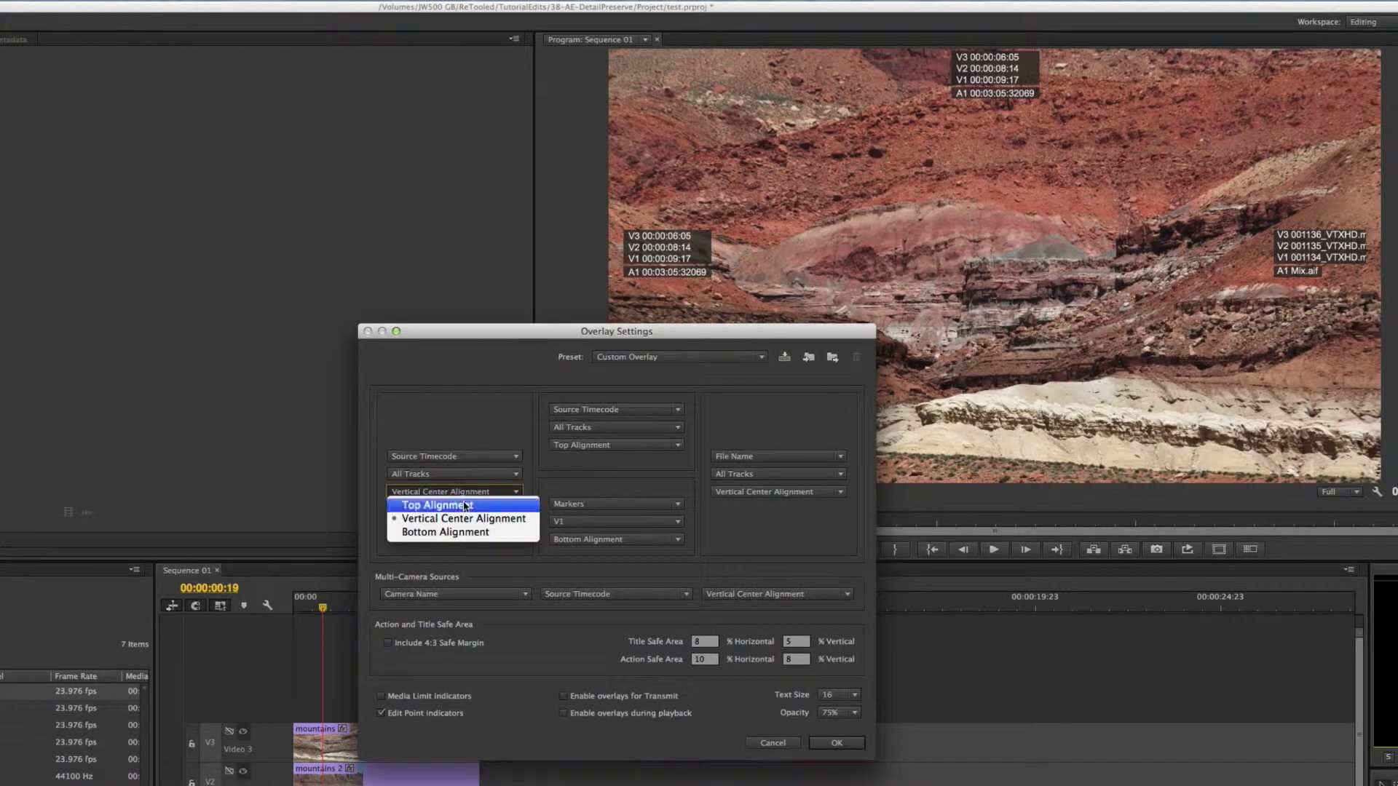
{"action": "left_click", "coordinate": [465, 504]}
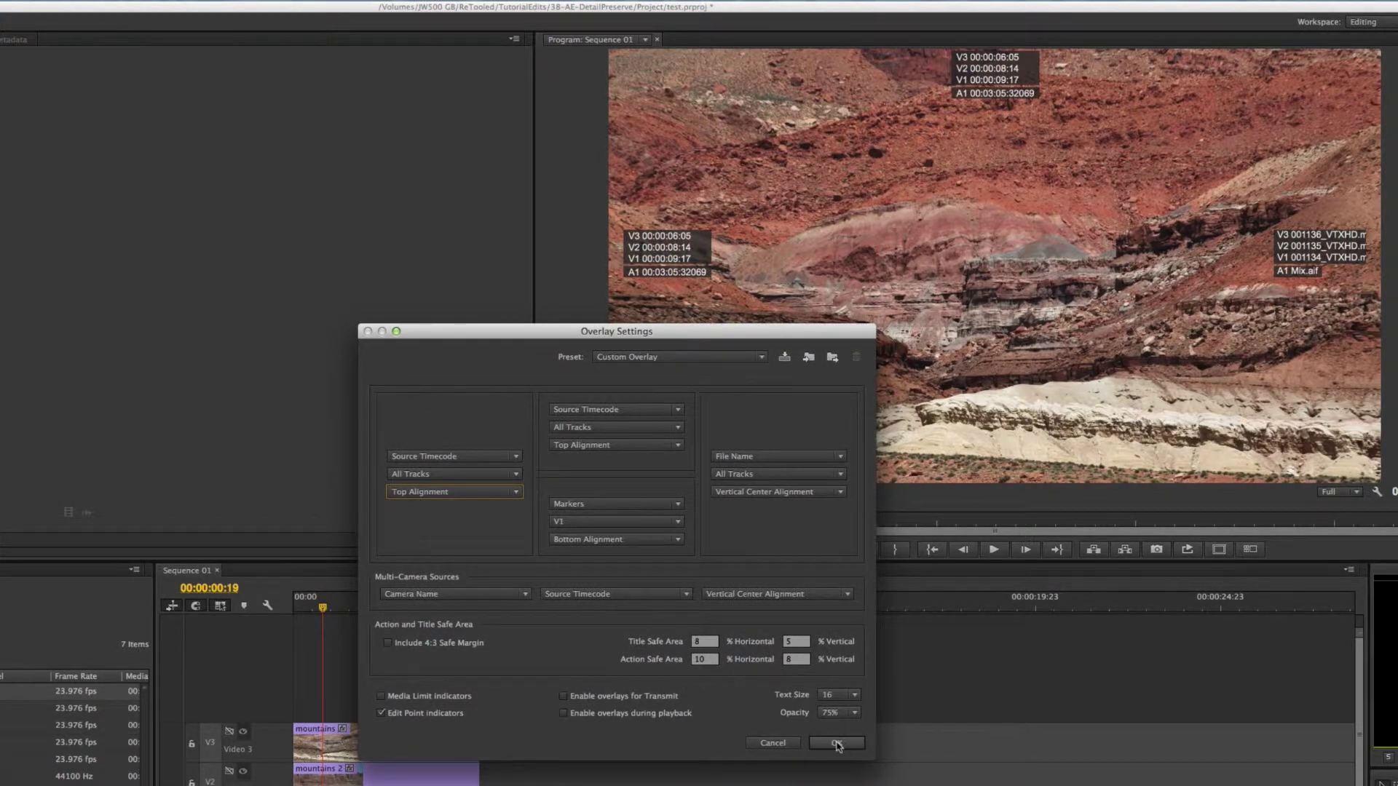
{"action": "left_click", "coordinate": [837, 743]}
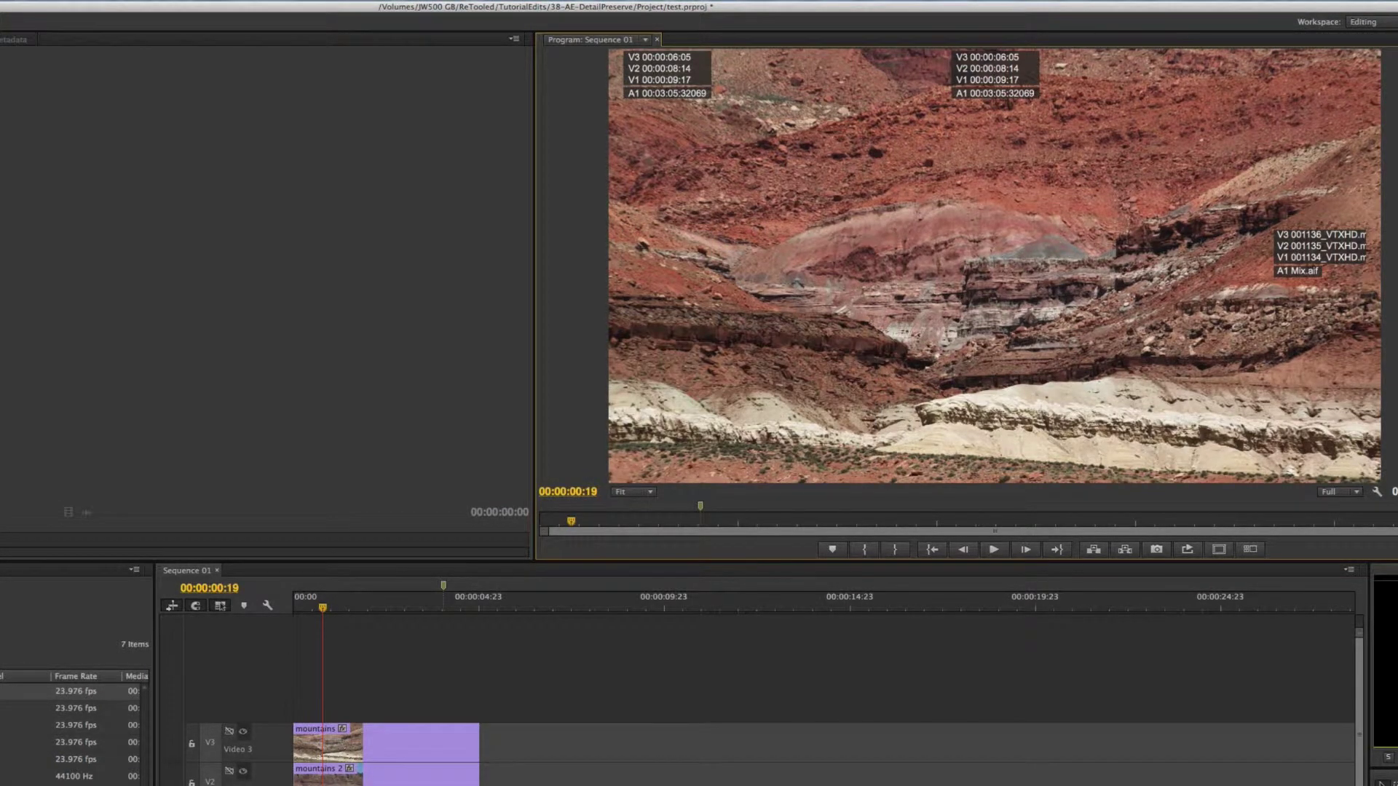
{"action": "left_click", "coordinate": [1391, 39]}
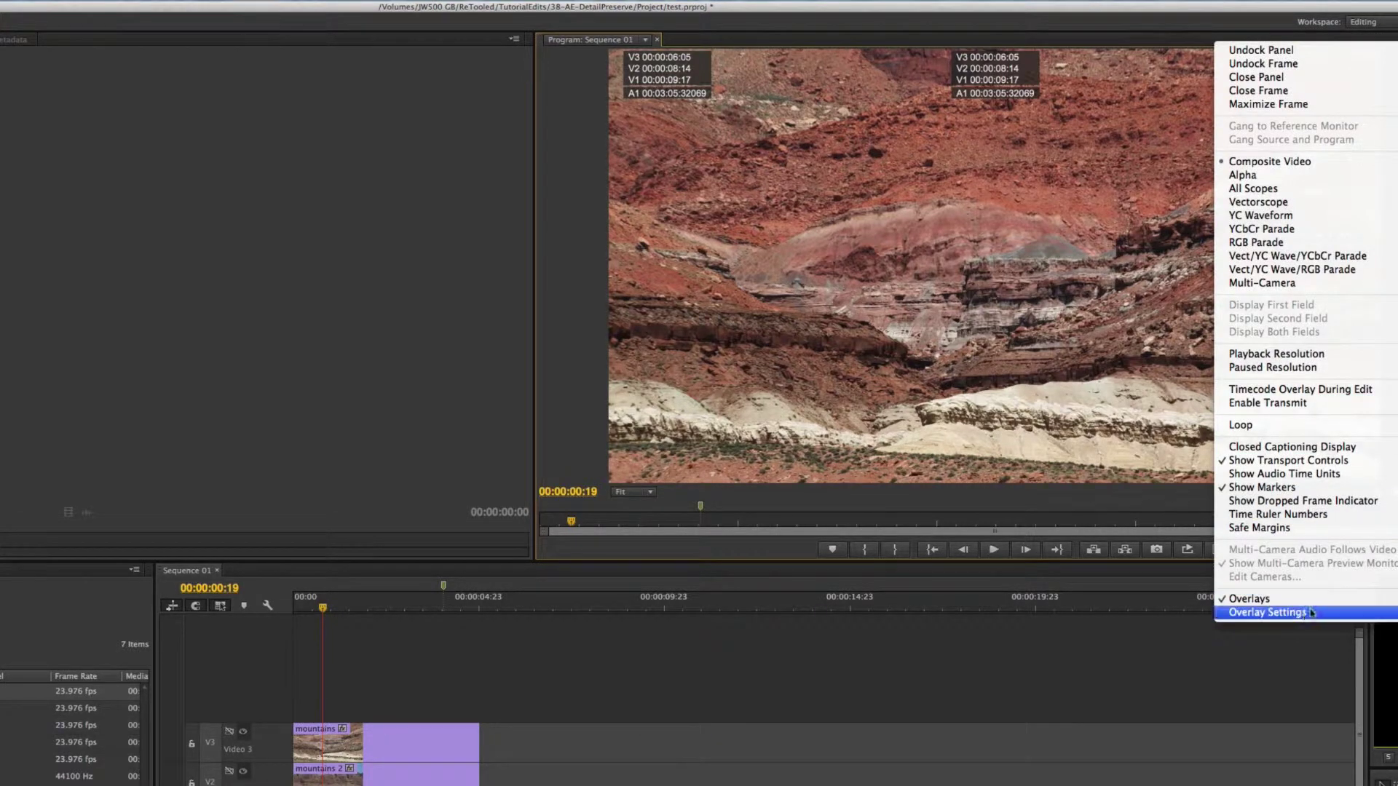
- Set the left overlay to Vertical Center and the top-centre overlay to Bottom Alignment
{"action": "mouse_move", "coordinate": [1310, 612]}
{"action": "left_click", "coordinate": [1156, 612]}
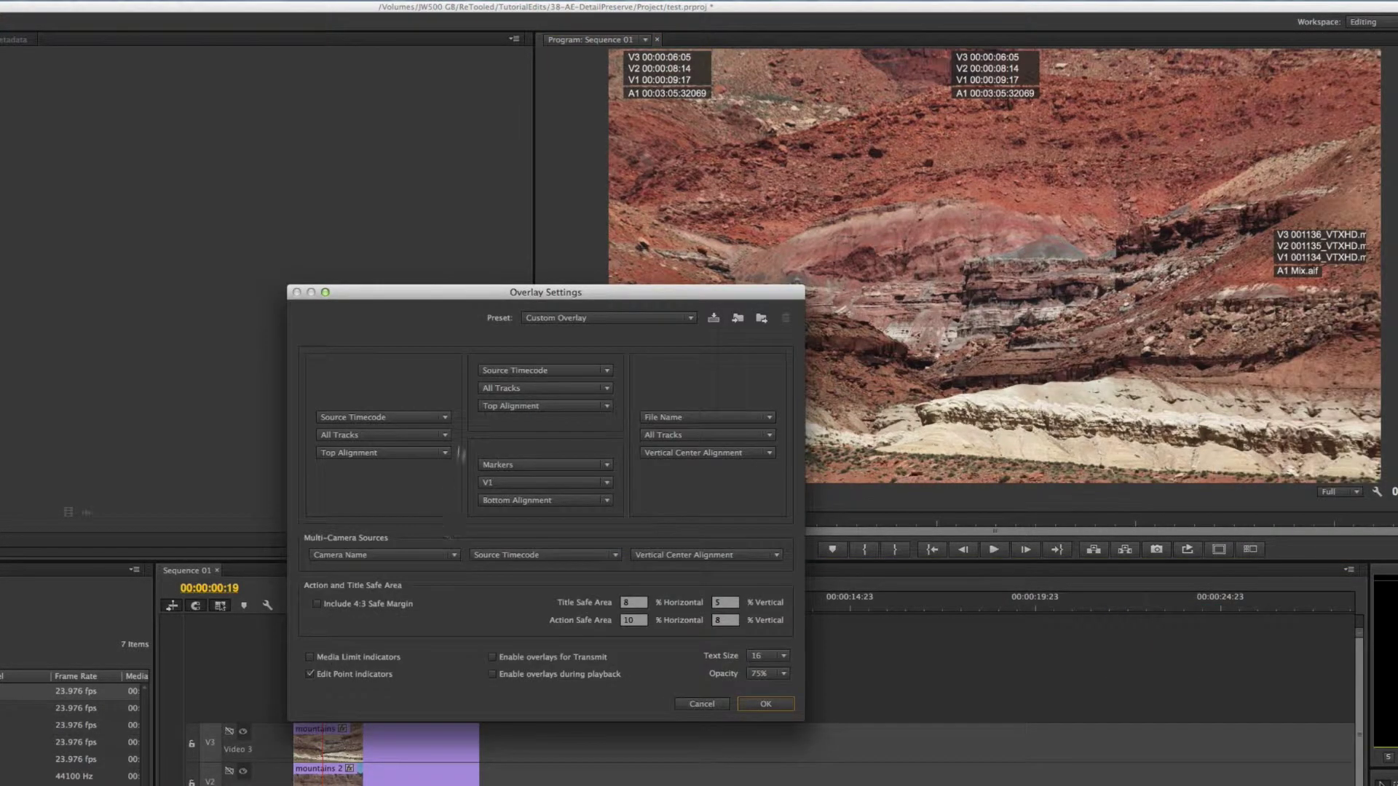
{"action": "left_click", "coordinate": [380, 453]}
{"action": "left_click", "coordinate": [404, 457]}
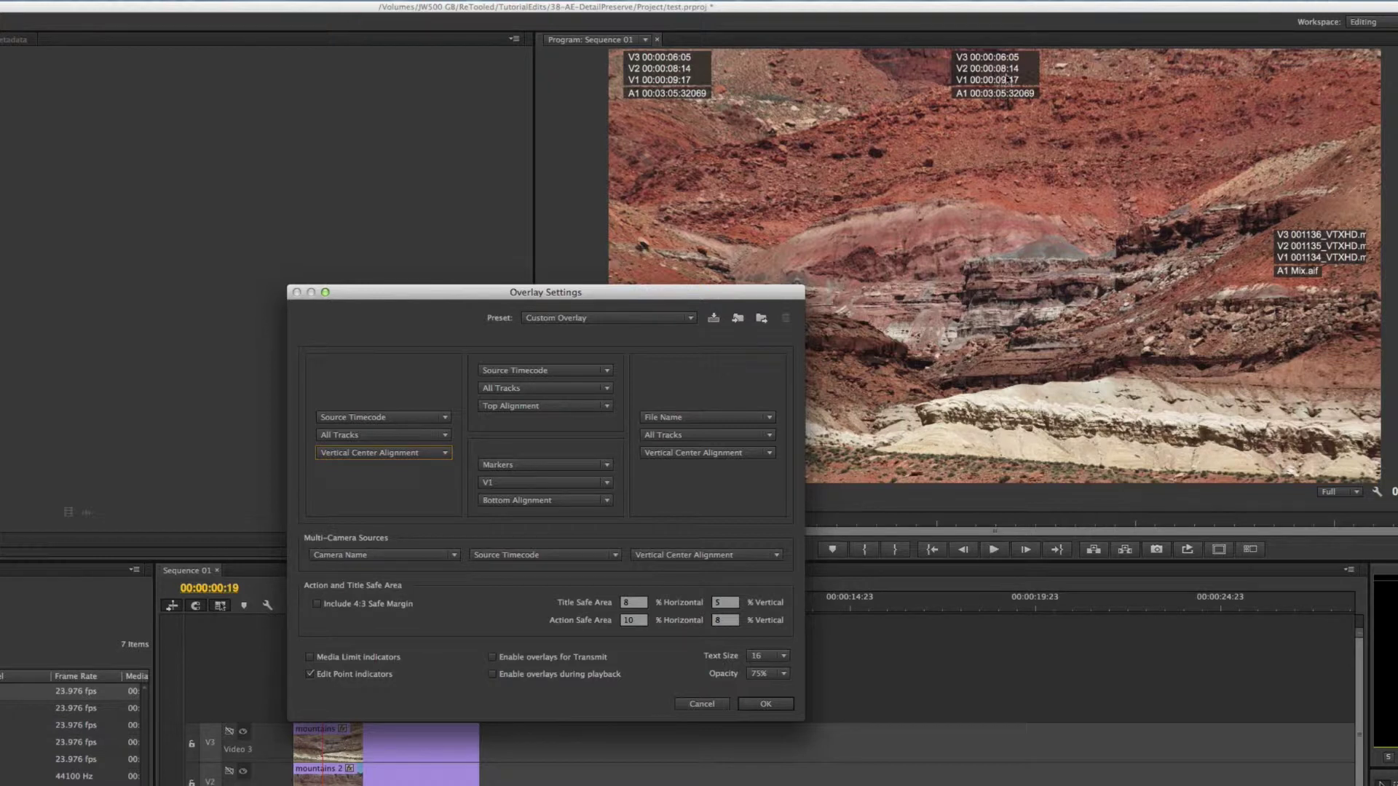
{"action": "left_click", "coordinate": [539, 408]}
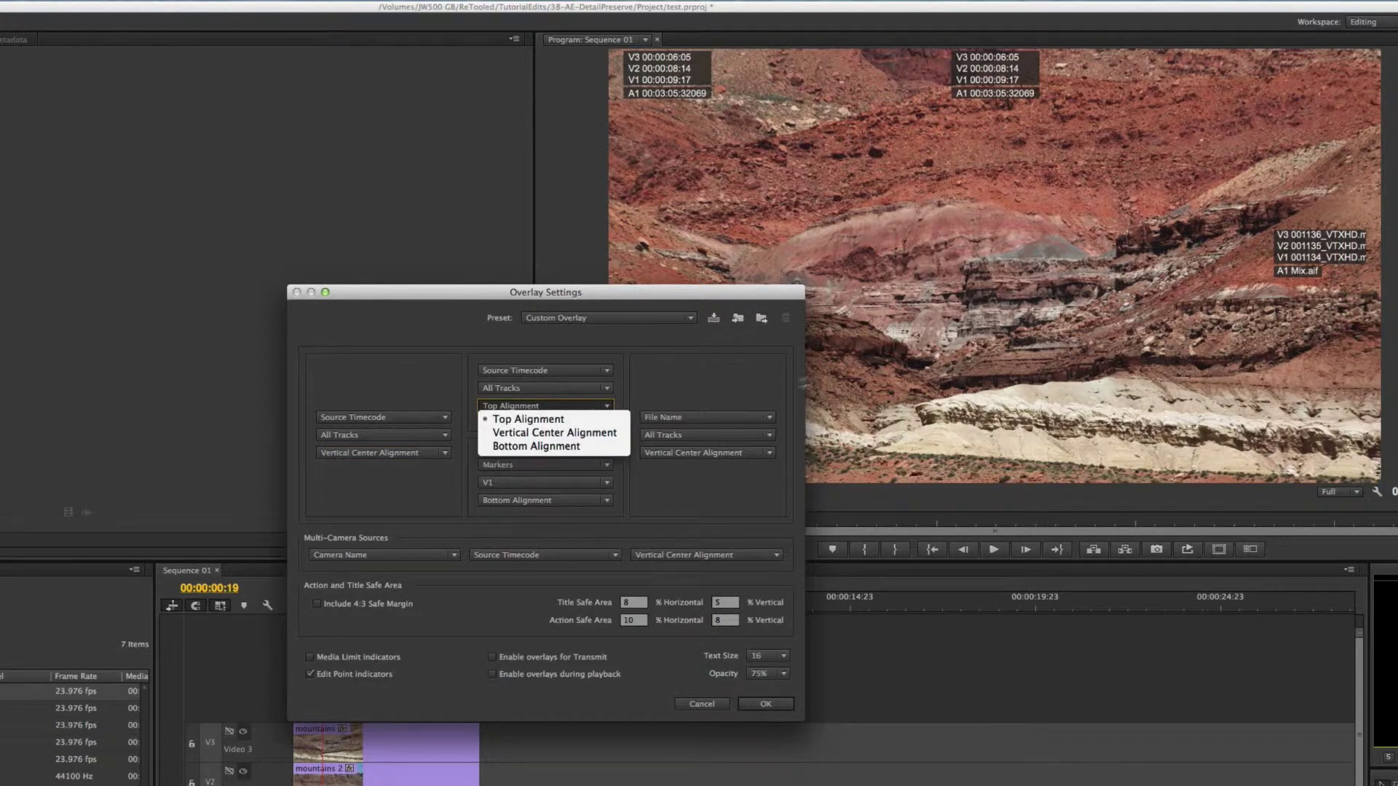
{"action": "left_click", "coordinate": [539, 410]}
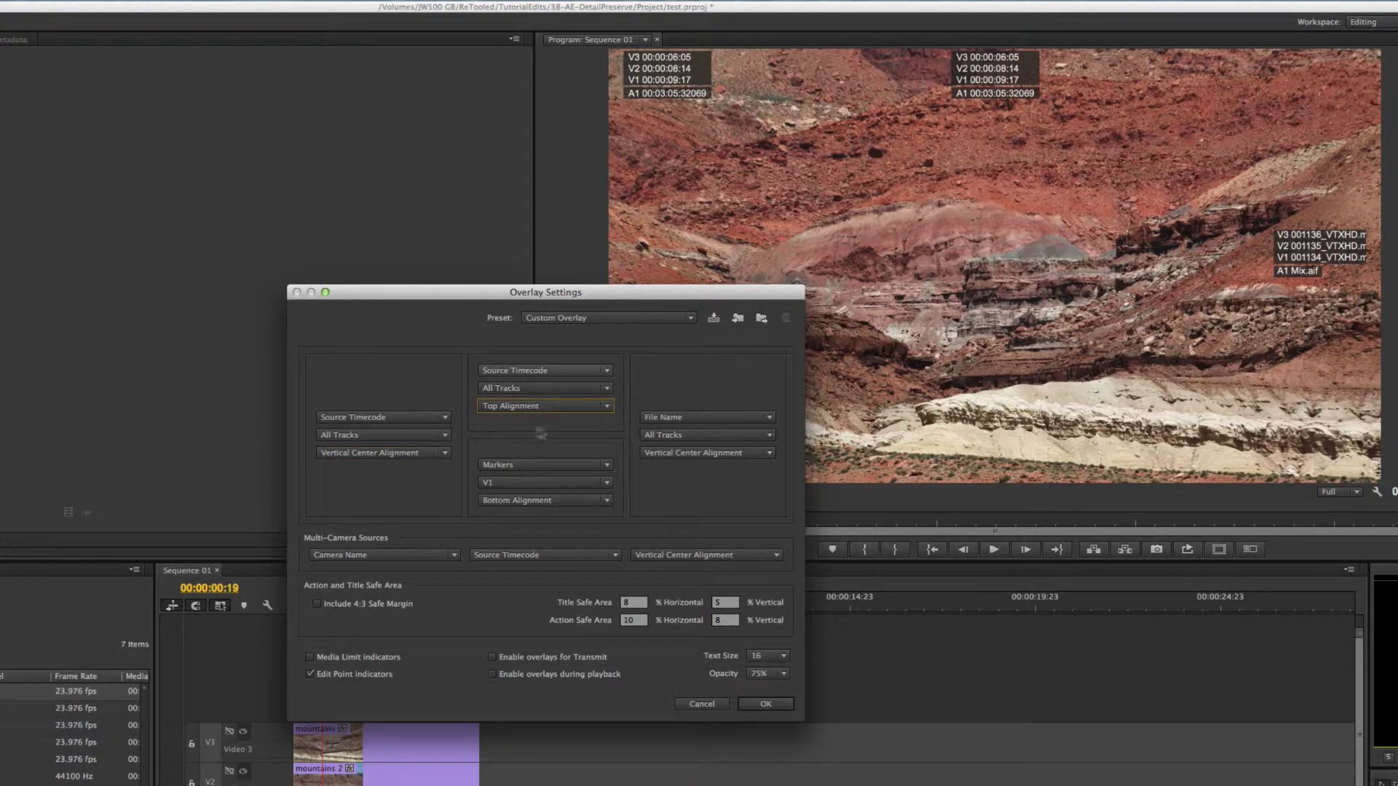
{"action": "left_click", "coordinate": [526, 409]}
{"action": "left_click", "coordinate": [542, 451]}
{"action": "left_click", "coordinate": [768, 704]}
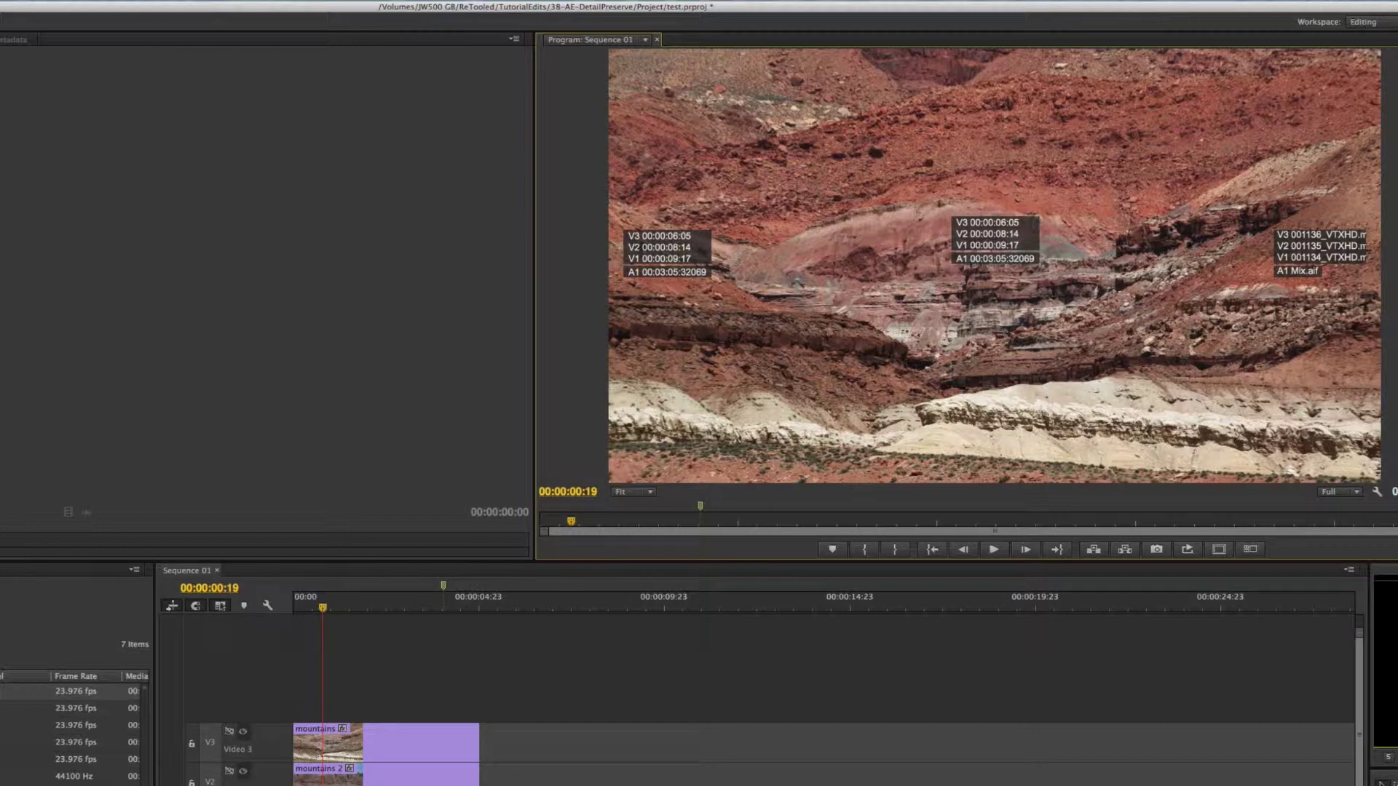
{"action": "left_click", "coordinate": [1376, 491]}
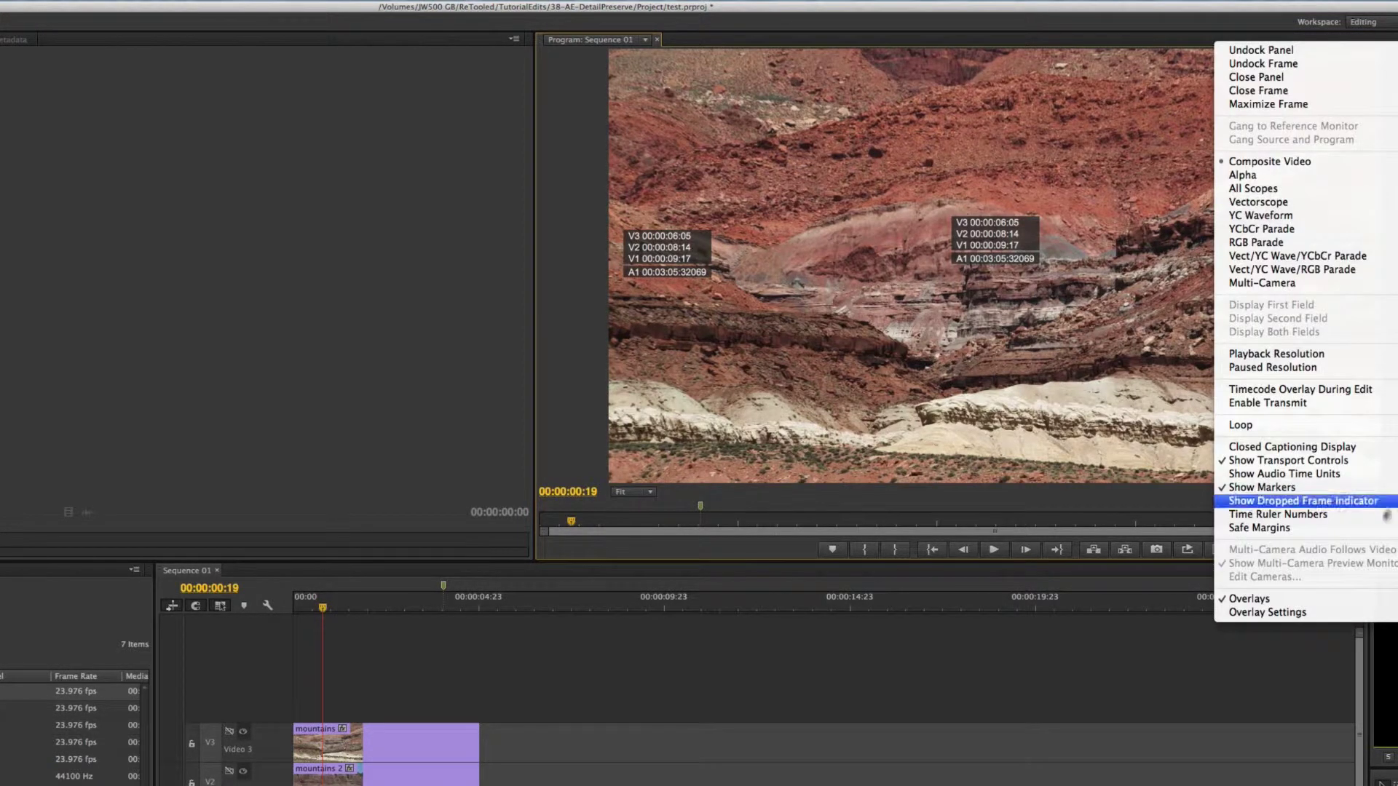
- Switch the top-centre overlay back to Top Alignment, keeping Source Timecode as its content
{"action": "mouse_move", "coordinate": [1267, 612]}
{"action": "left_click", "coordinate": [1180, 619]}
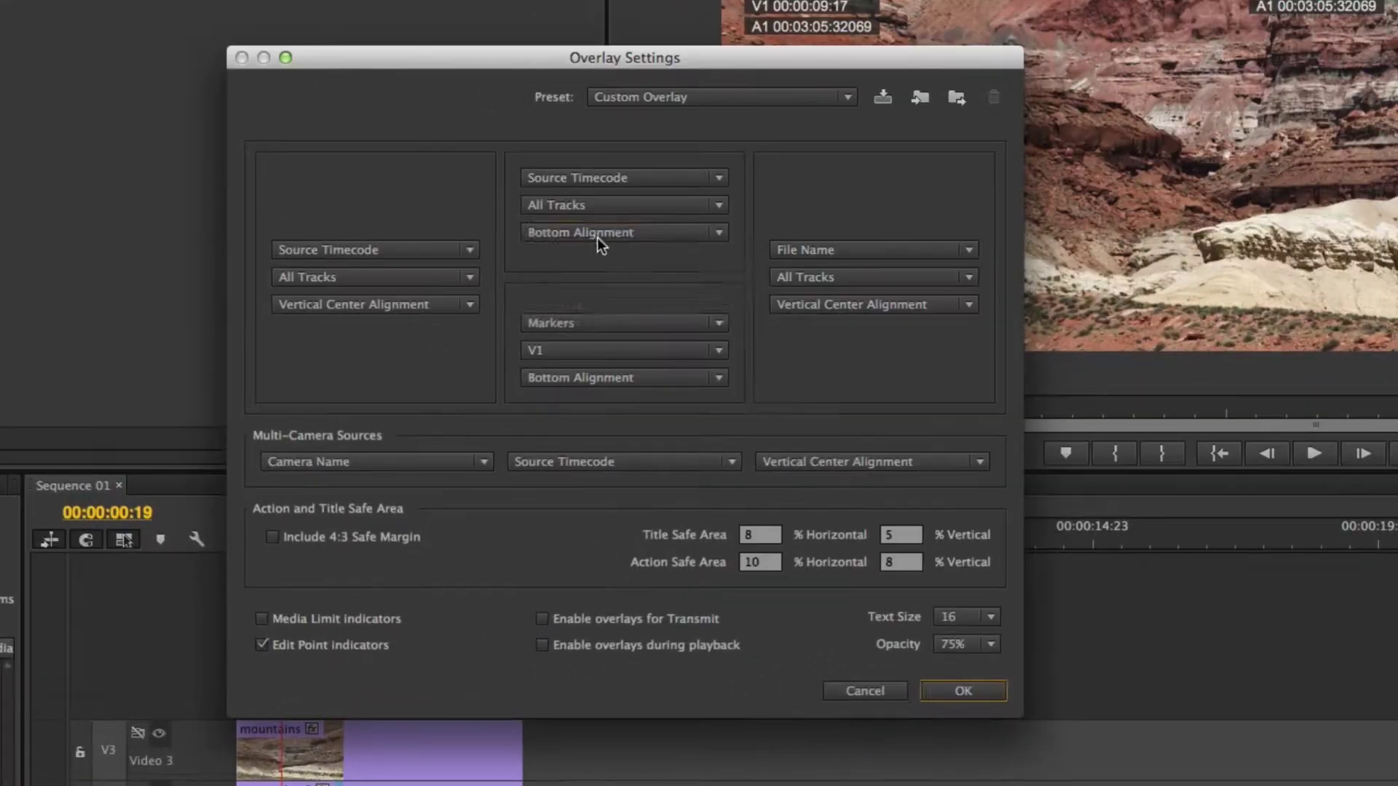
{"action": "left_click", "coordinate": [529, 406]}
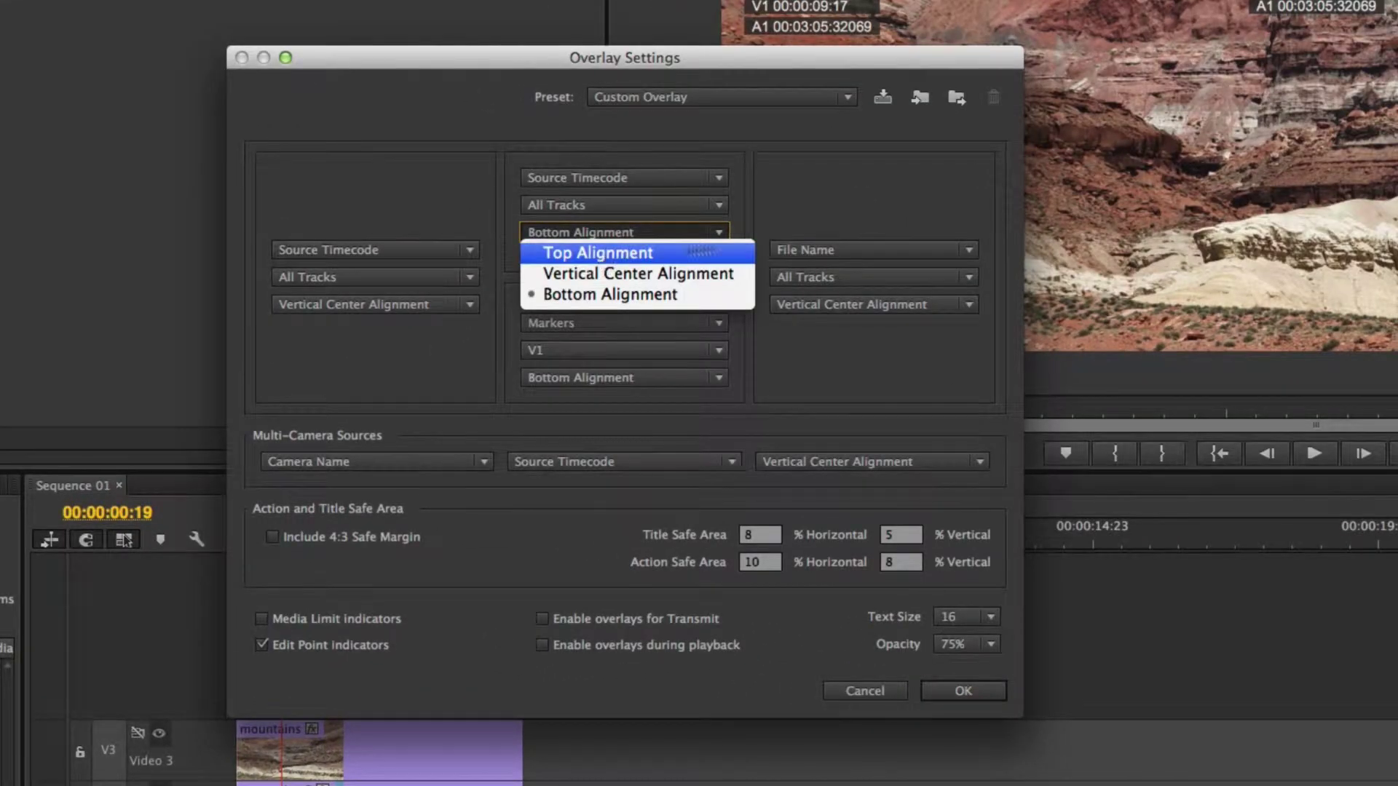
{"action": "left_click", "coordinate": [315, 265]}
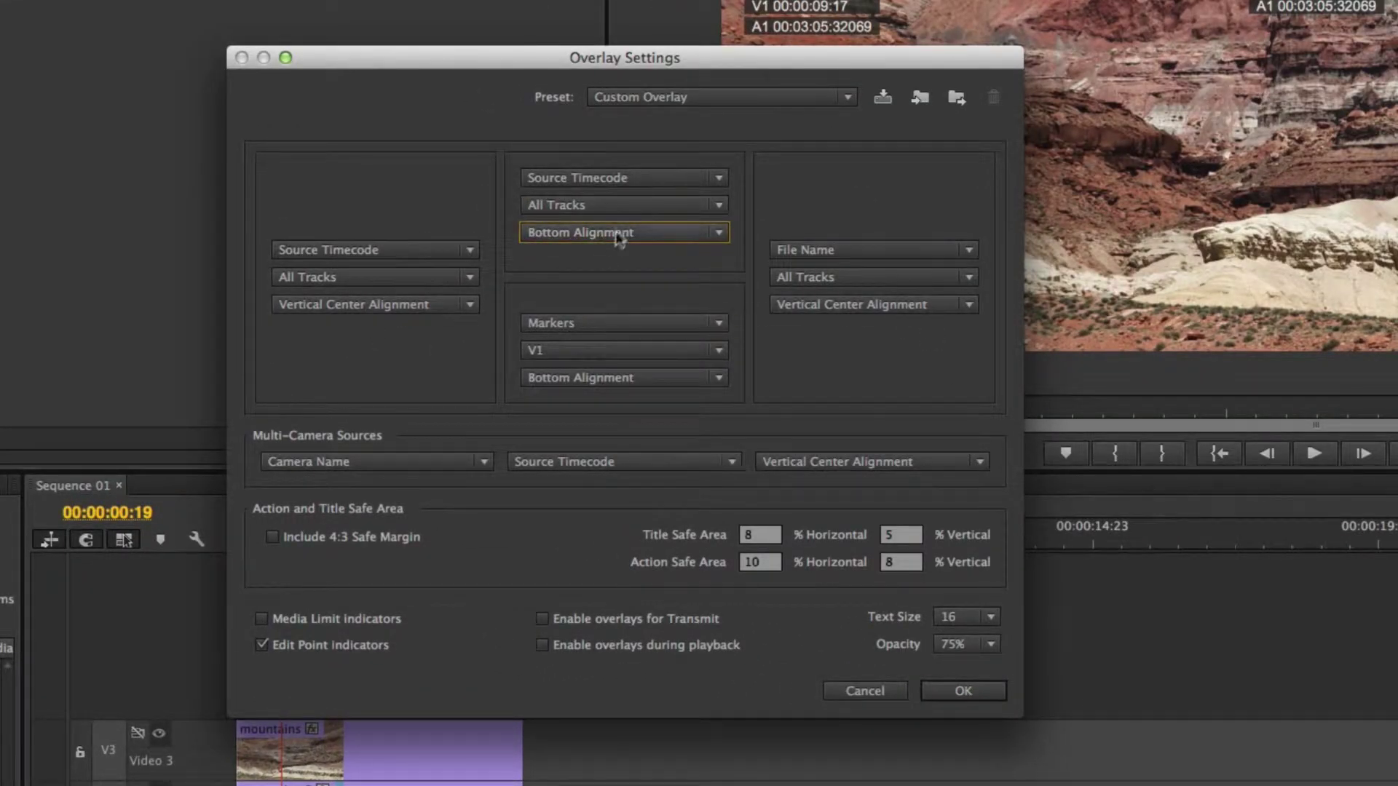
{"action": "left_click", "coordinate": [583, 233]}
{"action": "left_click", "coordinate": [585, 255]}
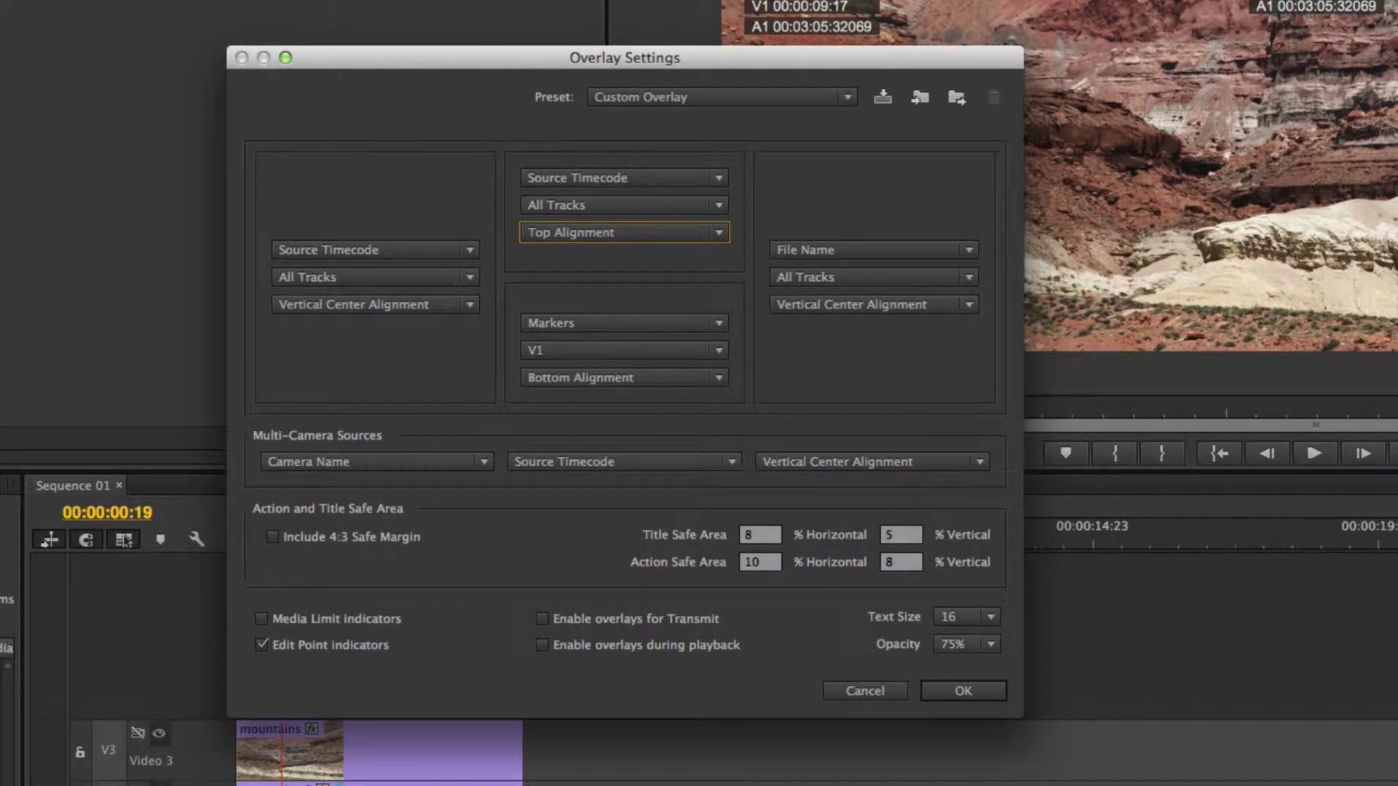
{"action": "left_click", "coordinate": [581, 179]}
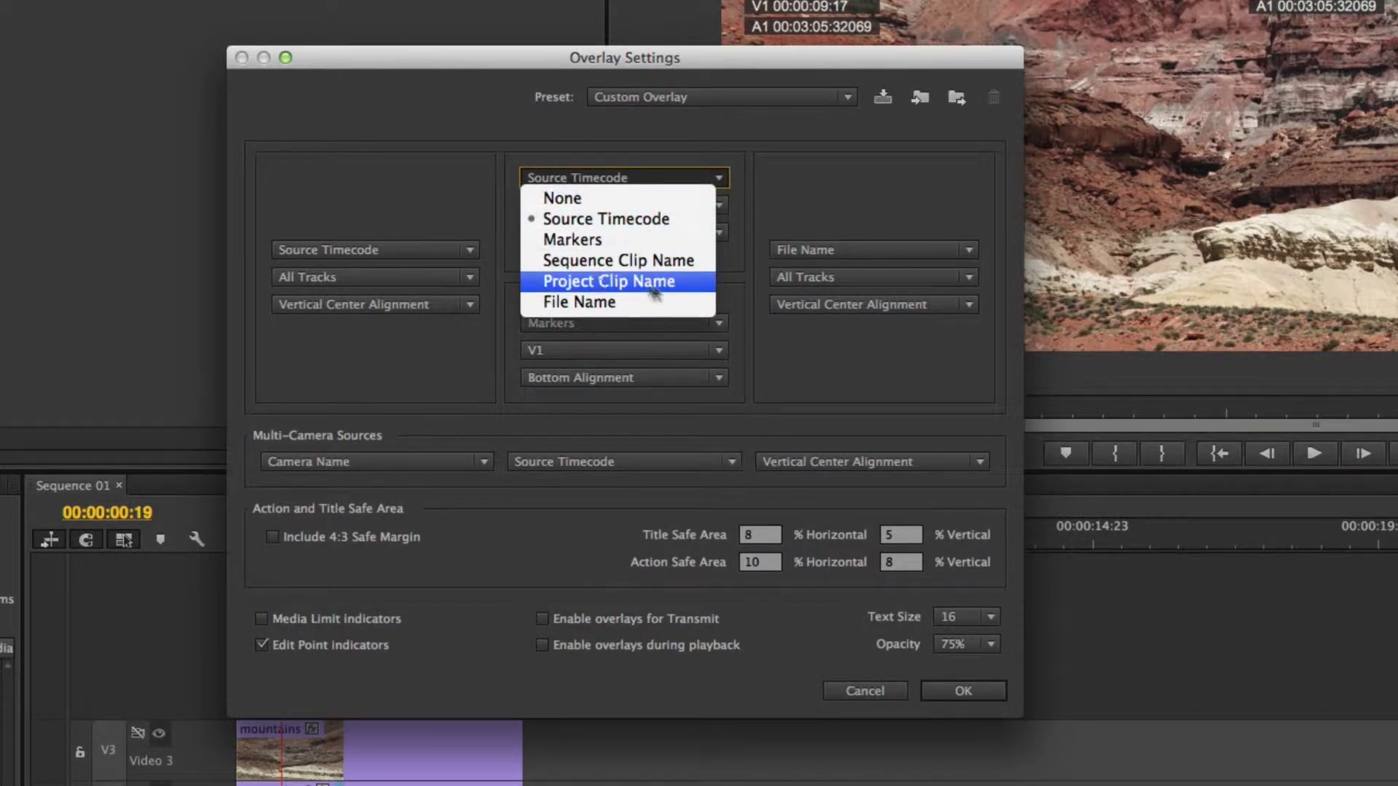
{"action": "left_click", "coordinate": [881, 263]}
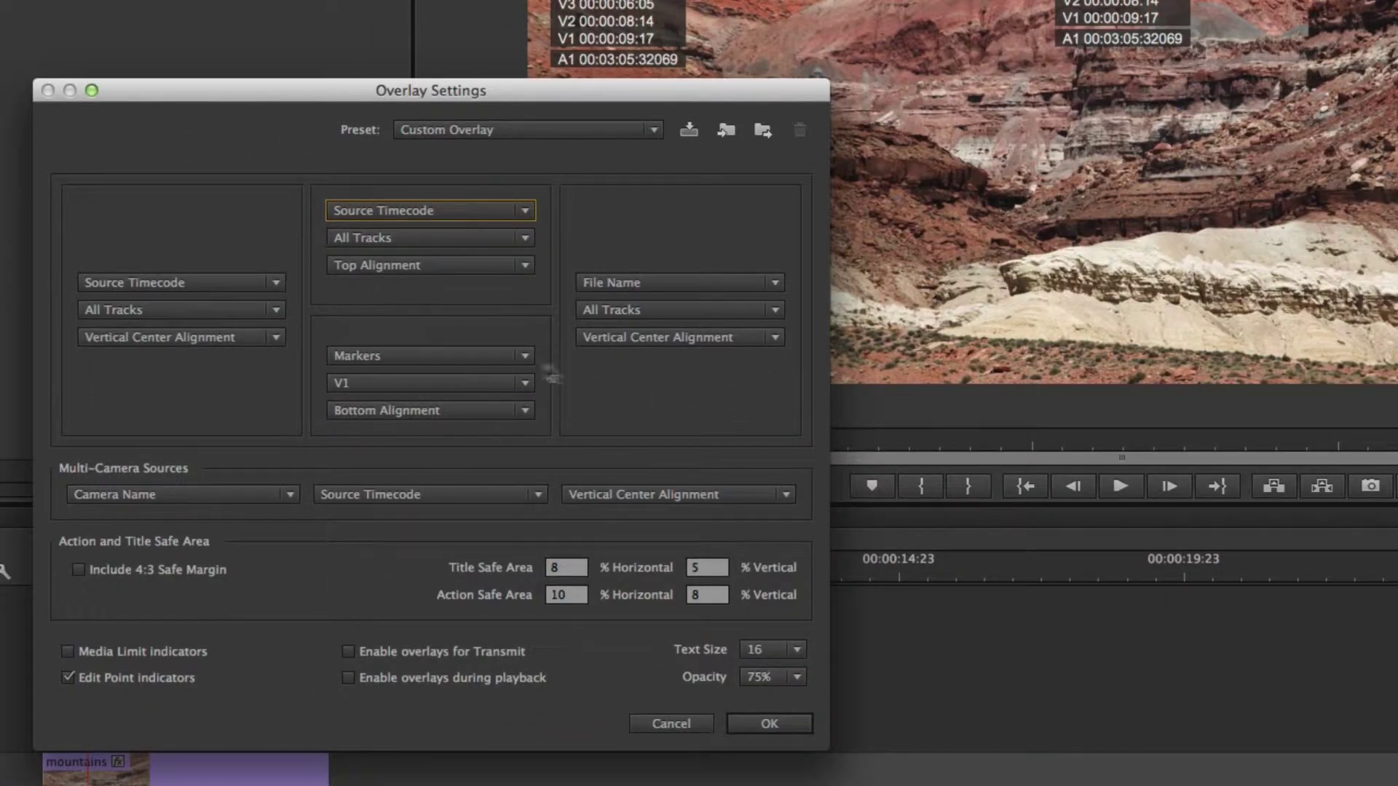
- Show markers from All Tracks and make the top-centre overlay display Sequence Clip Name
{"action": "left_click", "coordinate": [518, 383]}
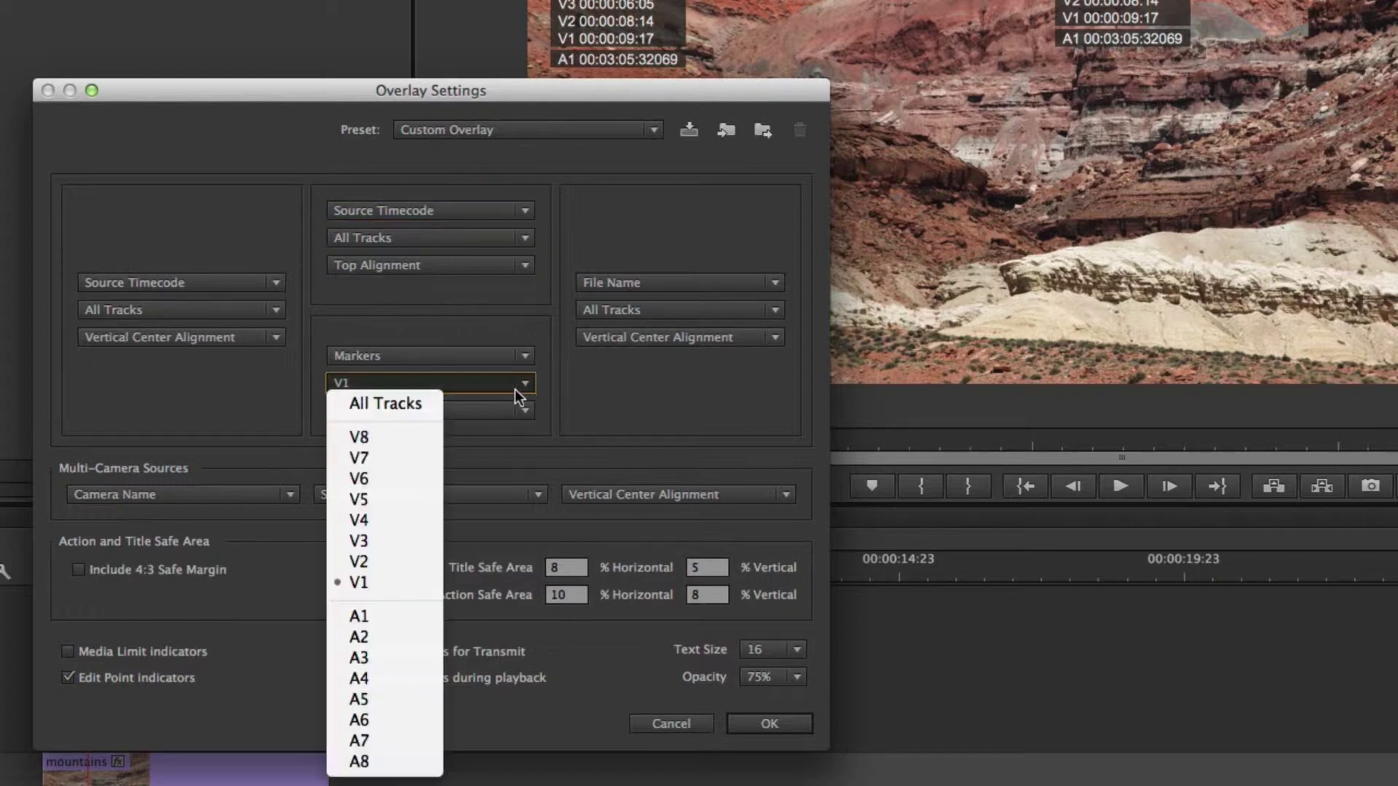
{"action": "left_click", "coordinate": [383, 408]}
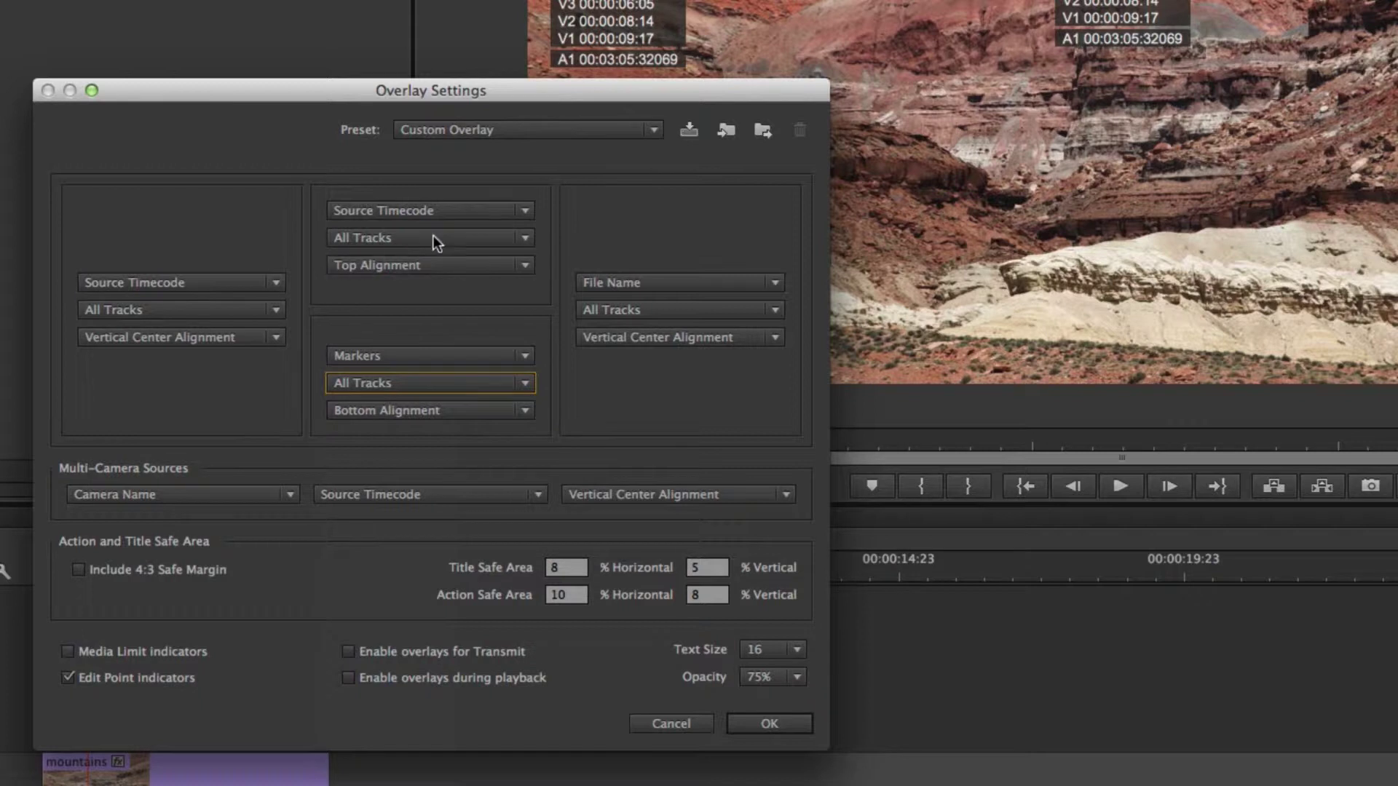
{"action": "left_click", "coordinate": [429, 211]}
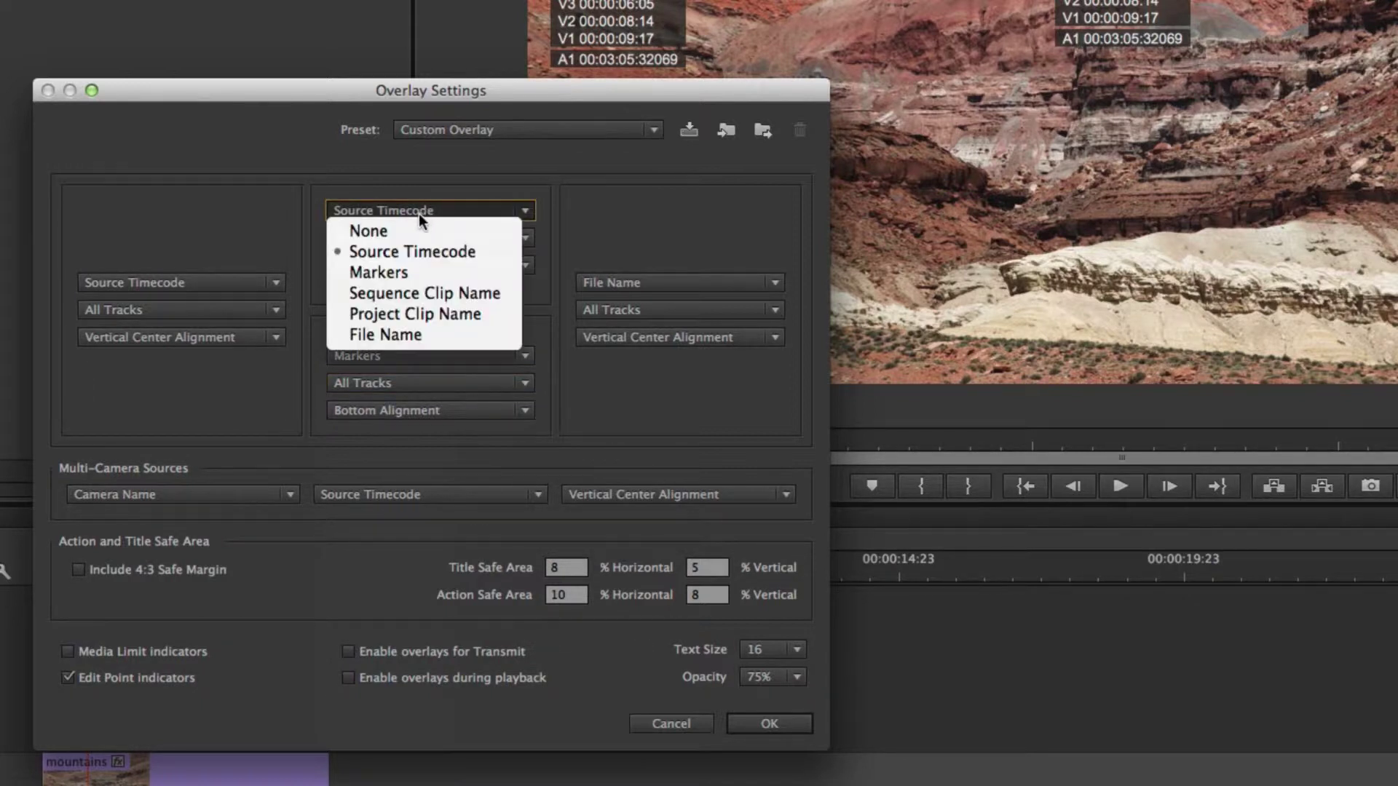
{"action": "left_click", "coordinate": [409, 252]}
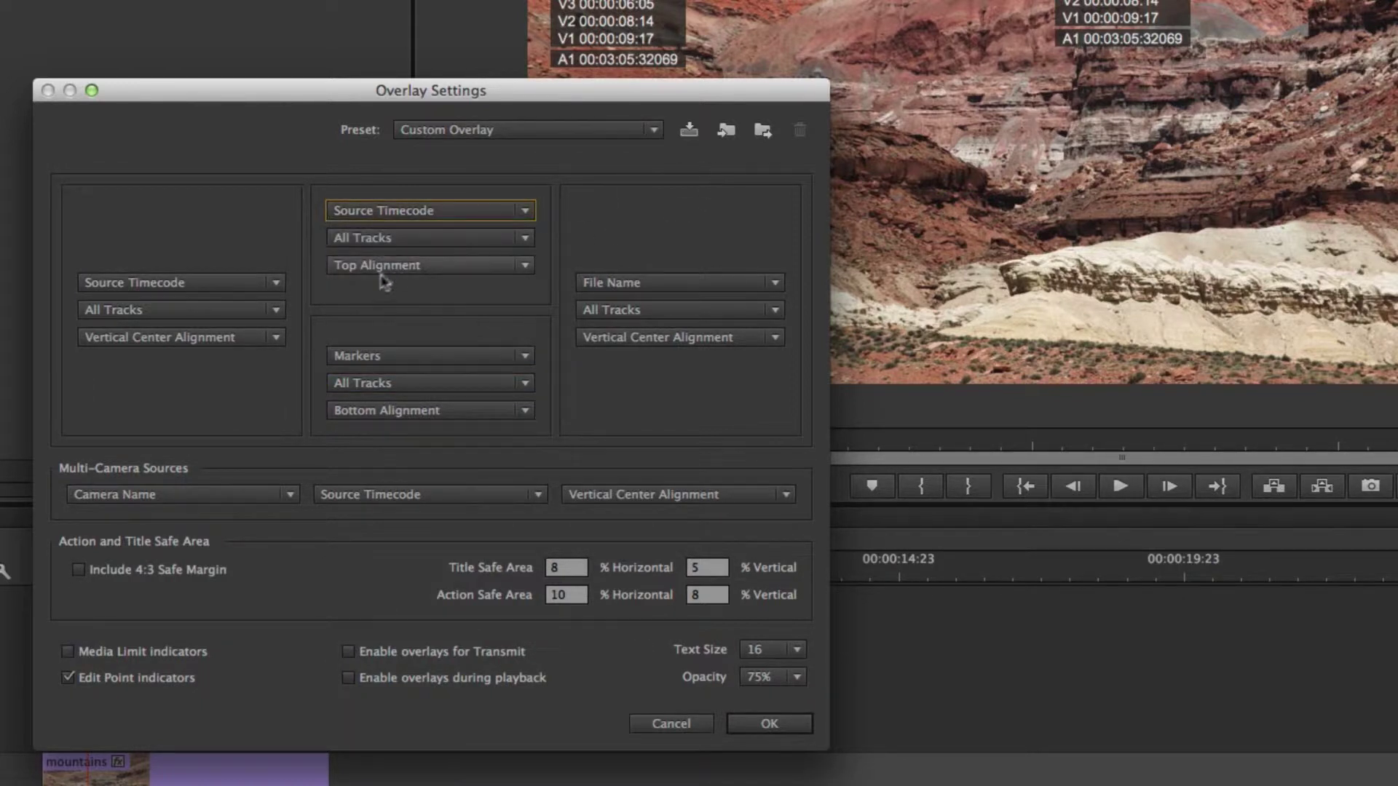
{"action": "left_click", "coordinate": [391, 213]}
{"action": "left_click", "coordinate": [424, 292]}
{"action": "left_click", "coordinate": [429, 211]}
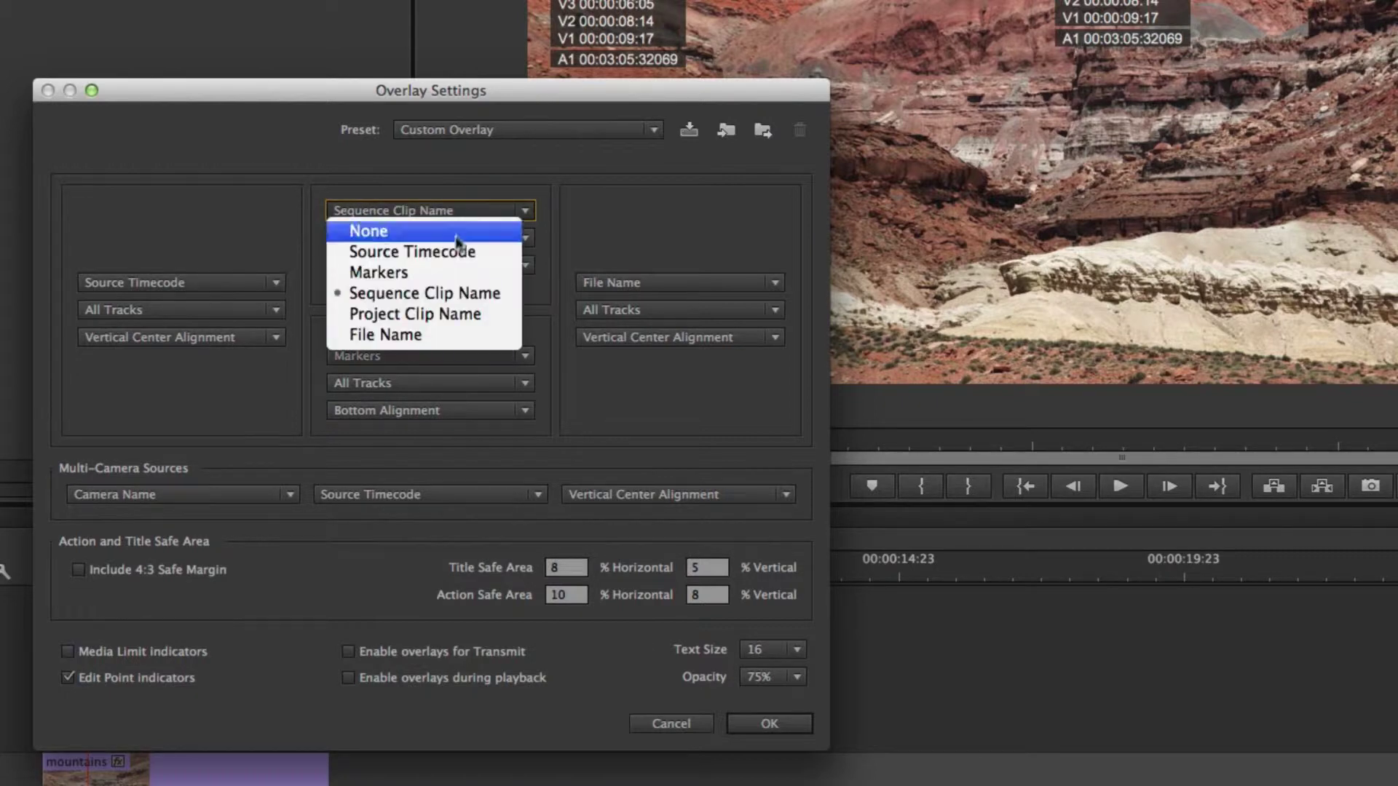
{"action": "left_click", "coordinate": [425, 293]}
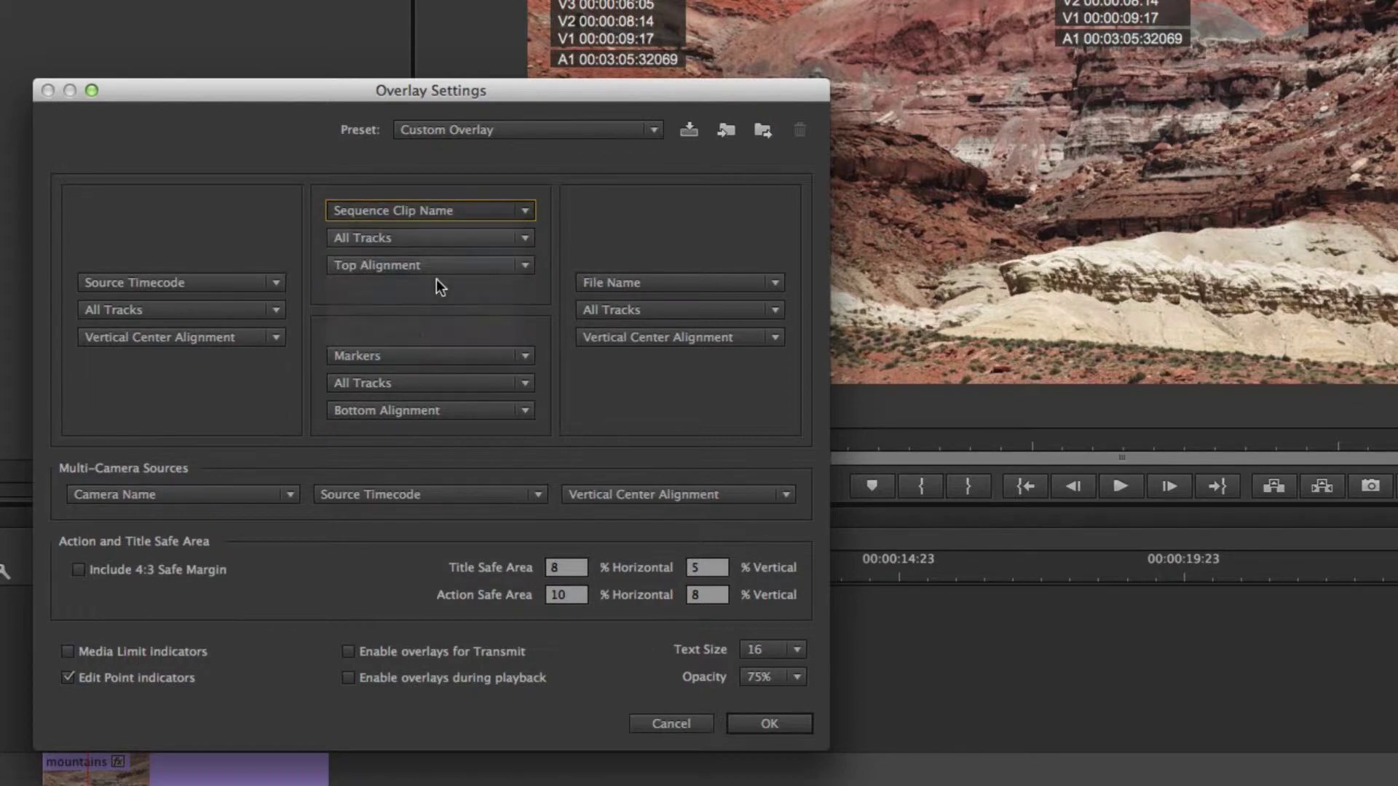
{"action": "left_click", "coordinate": [779, 731]}
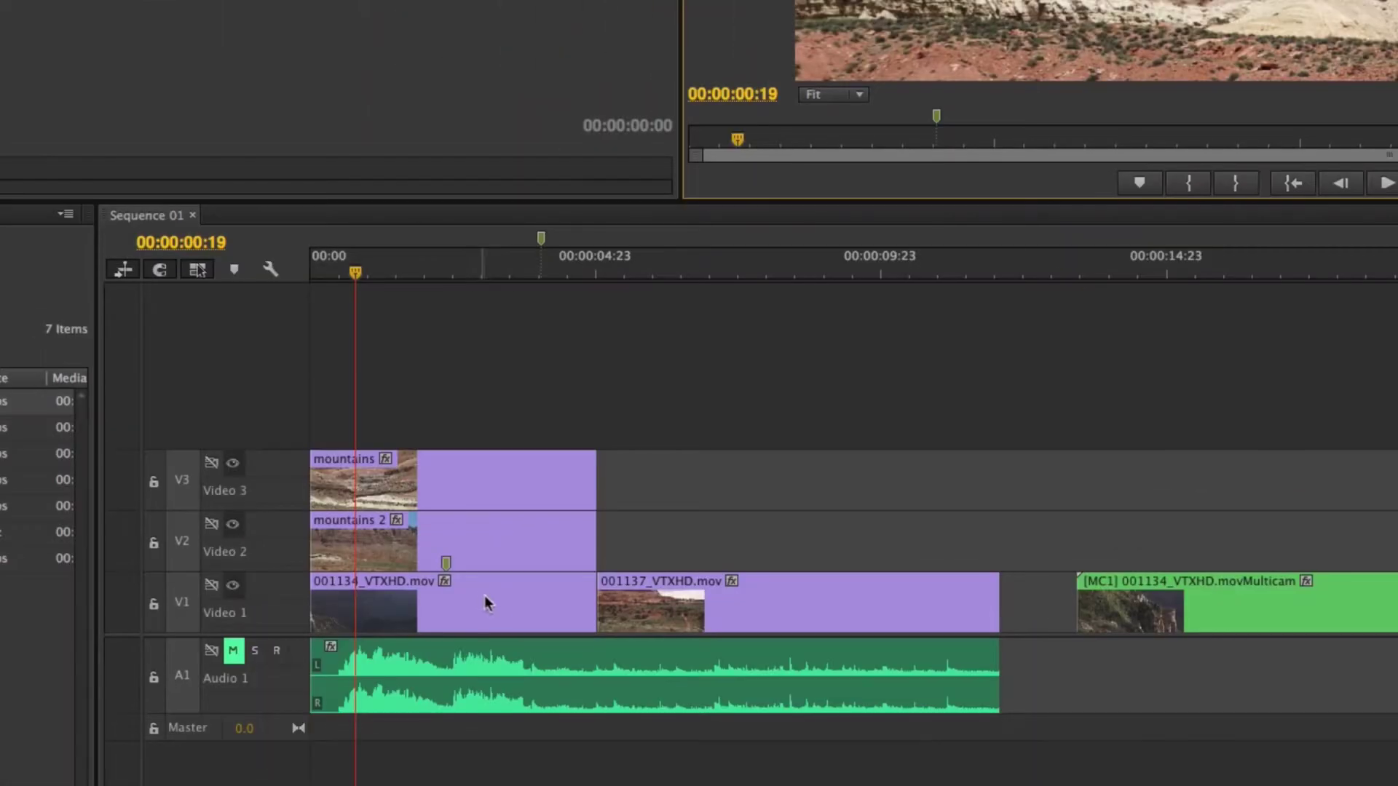
- Rename the V1 clip 001134_VTXHD.mov to 'mountains 3'
{"action": "right_click", "coordinate": [489, 598]}
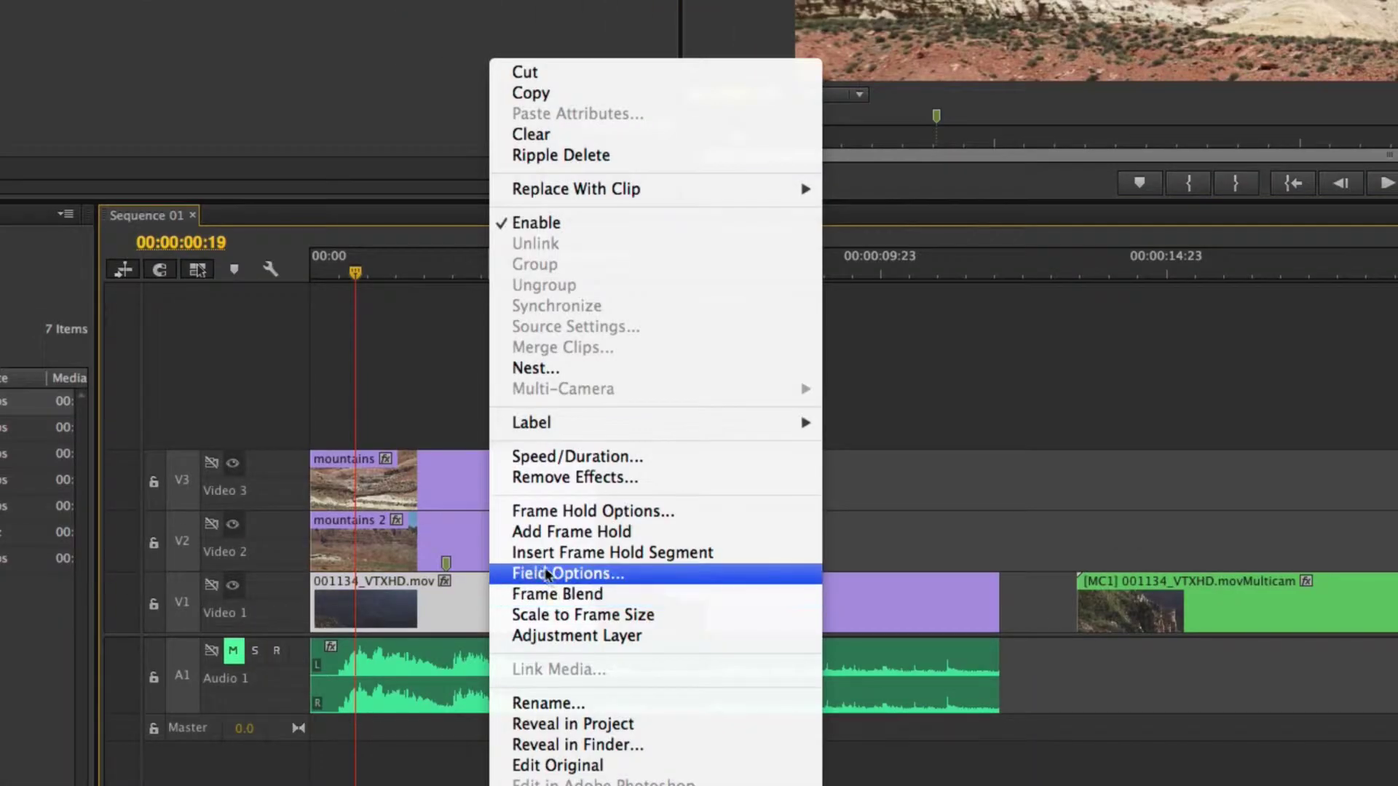
{"action": "left_click", "coordinate": [543, 703]}
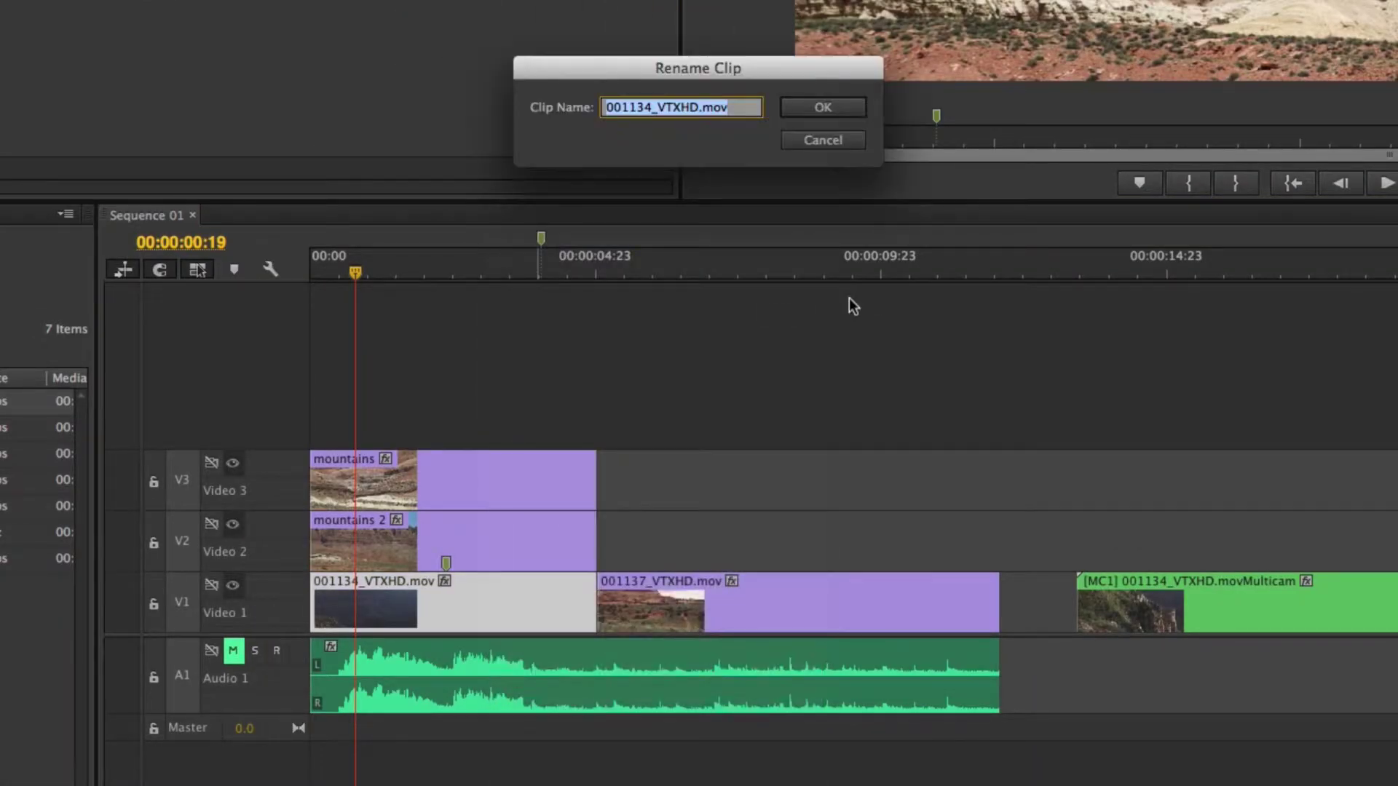
{"action": "key", "text": "BackSpace"}
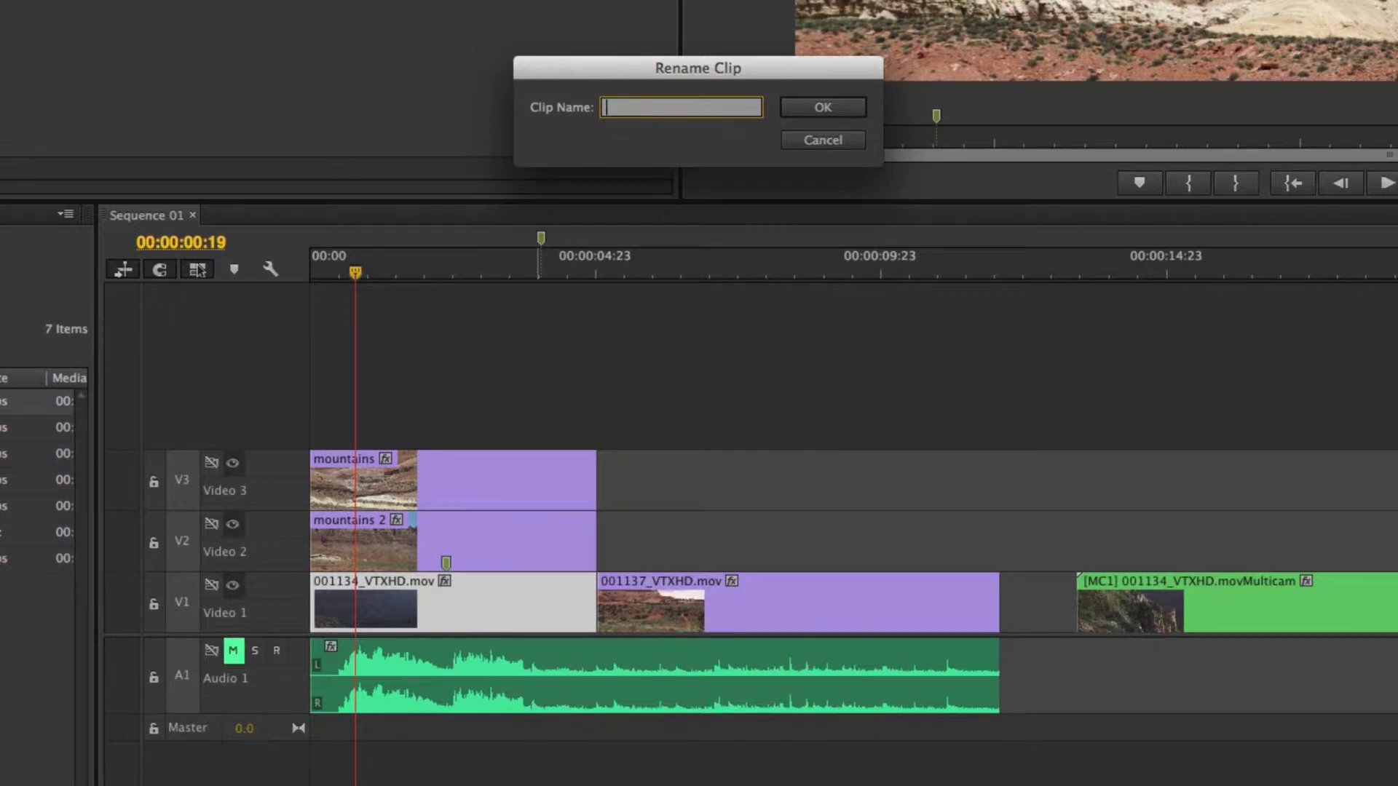
{"action": "type", "text": "mountains 3"}
{"action": "key", "text": "Return"}
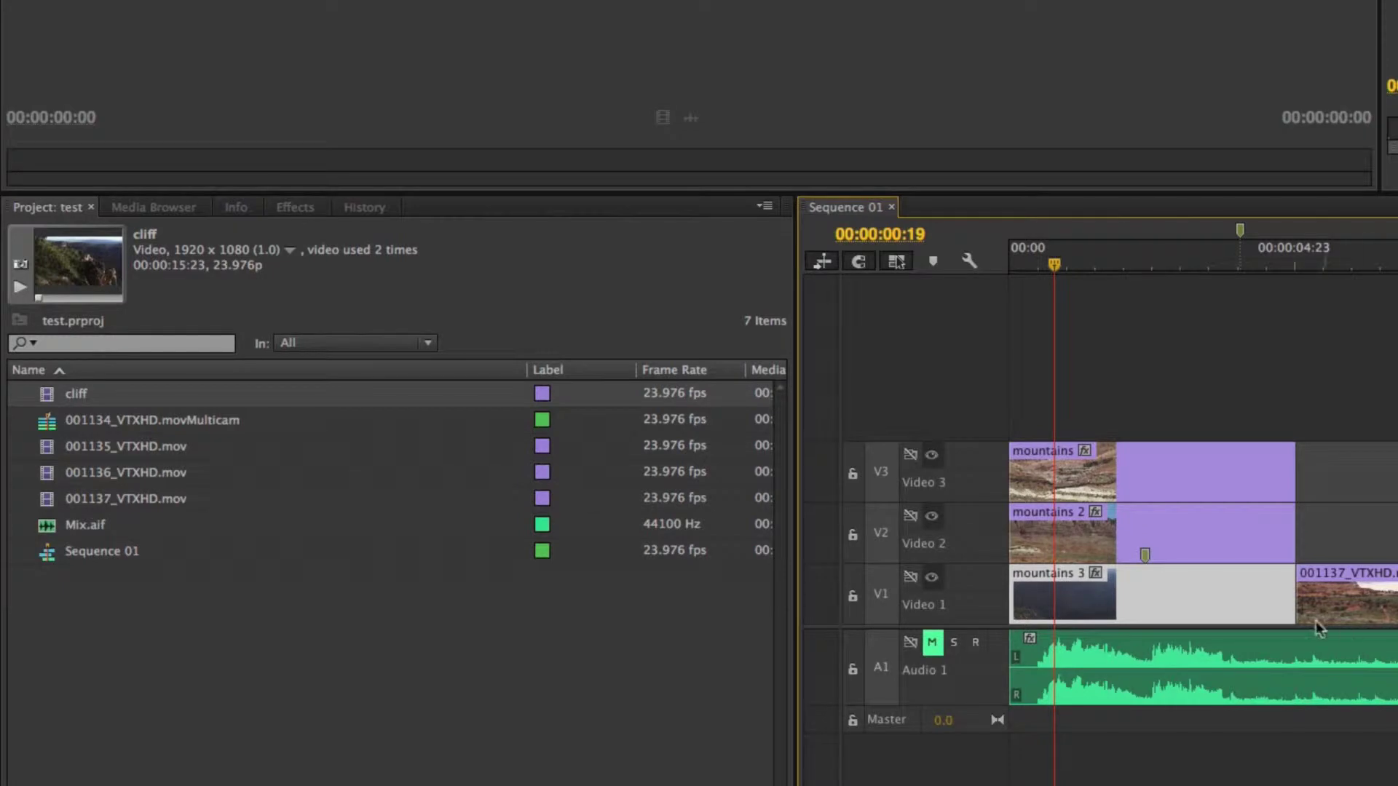
- Rename the project item 001135_VTXHD.mov to 'this is a project name'
{"action": "left_click", "coordinate": [148, 449]}
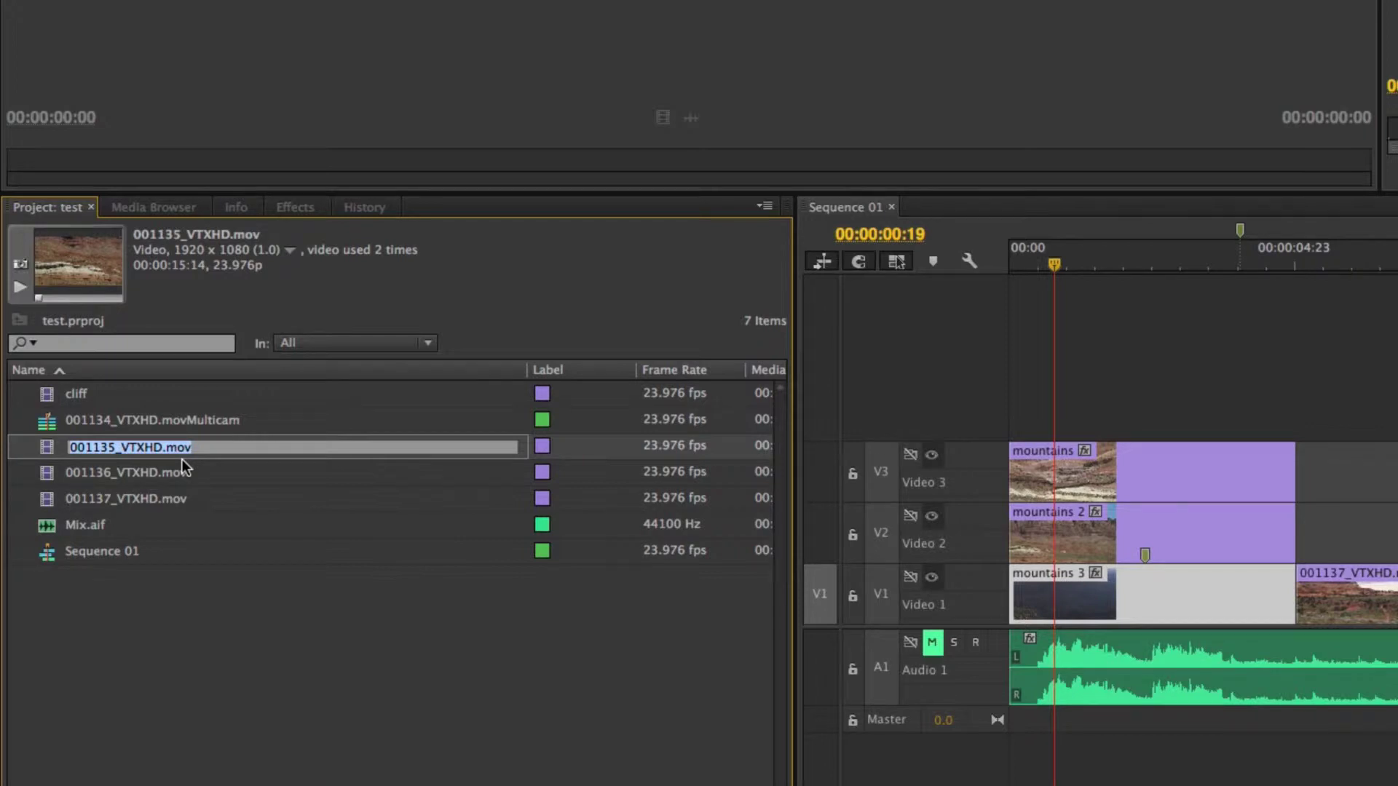
{"action": "key", "text": "Escape"}
{"action": "key", "text": "Home"}
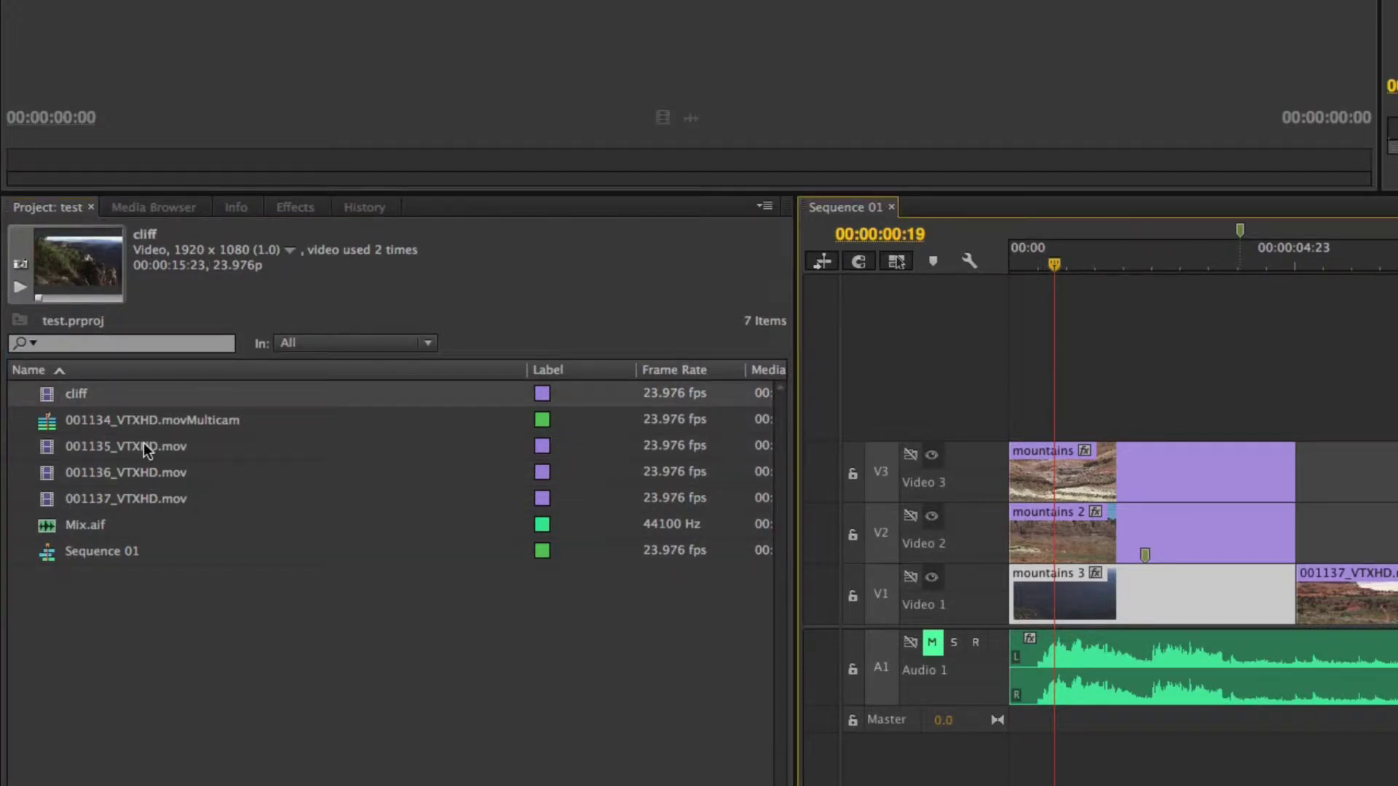
{"action": "left_click", "coordinate": [148, 449]}
{"action": "left_click", "coordinate": [146, 449]}
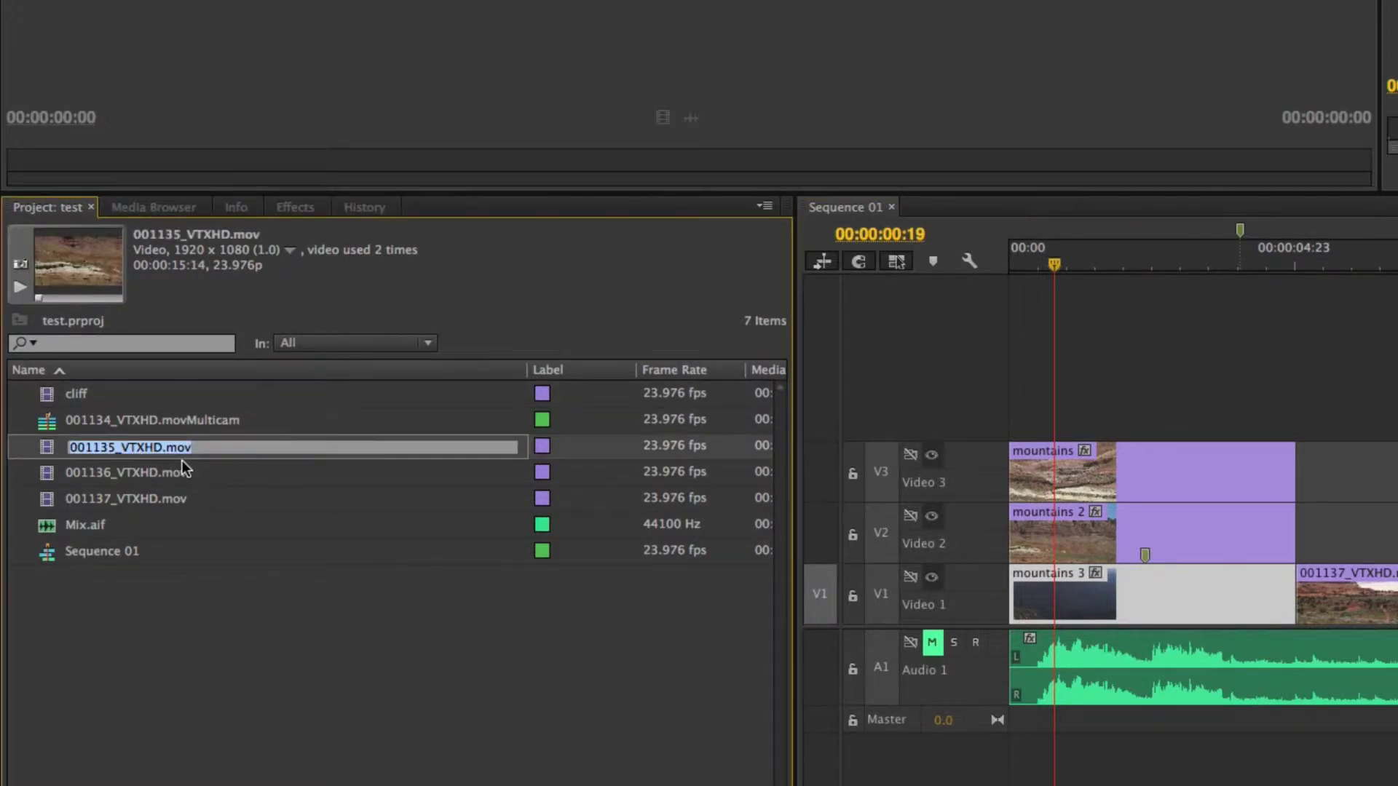
{"action": "type", "text": "this "}
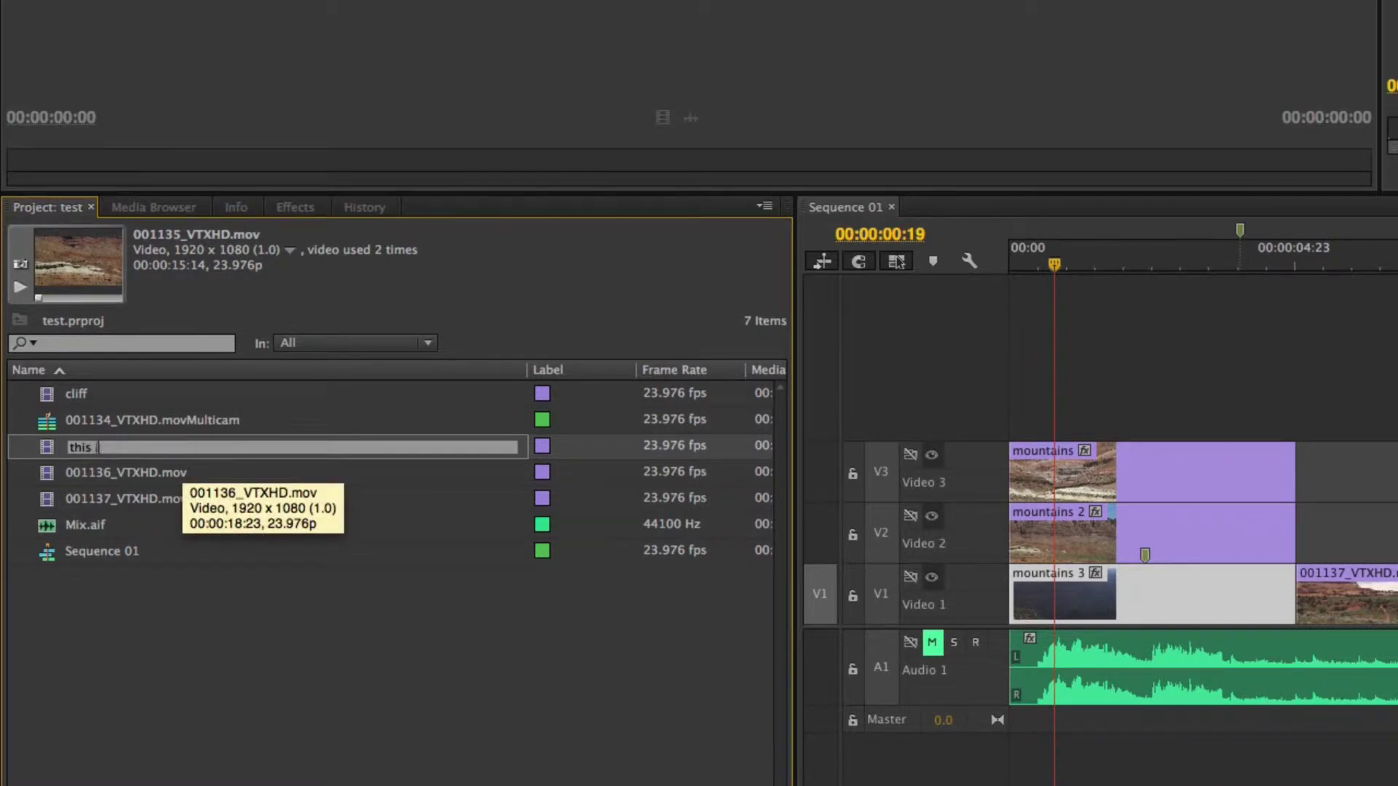
{"action": "type", "text": "is a project name"}
{"action": "key", "text": "Tab"}
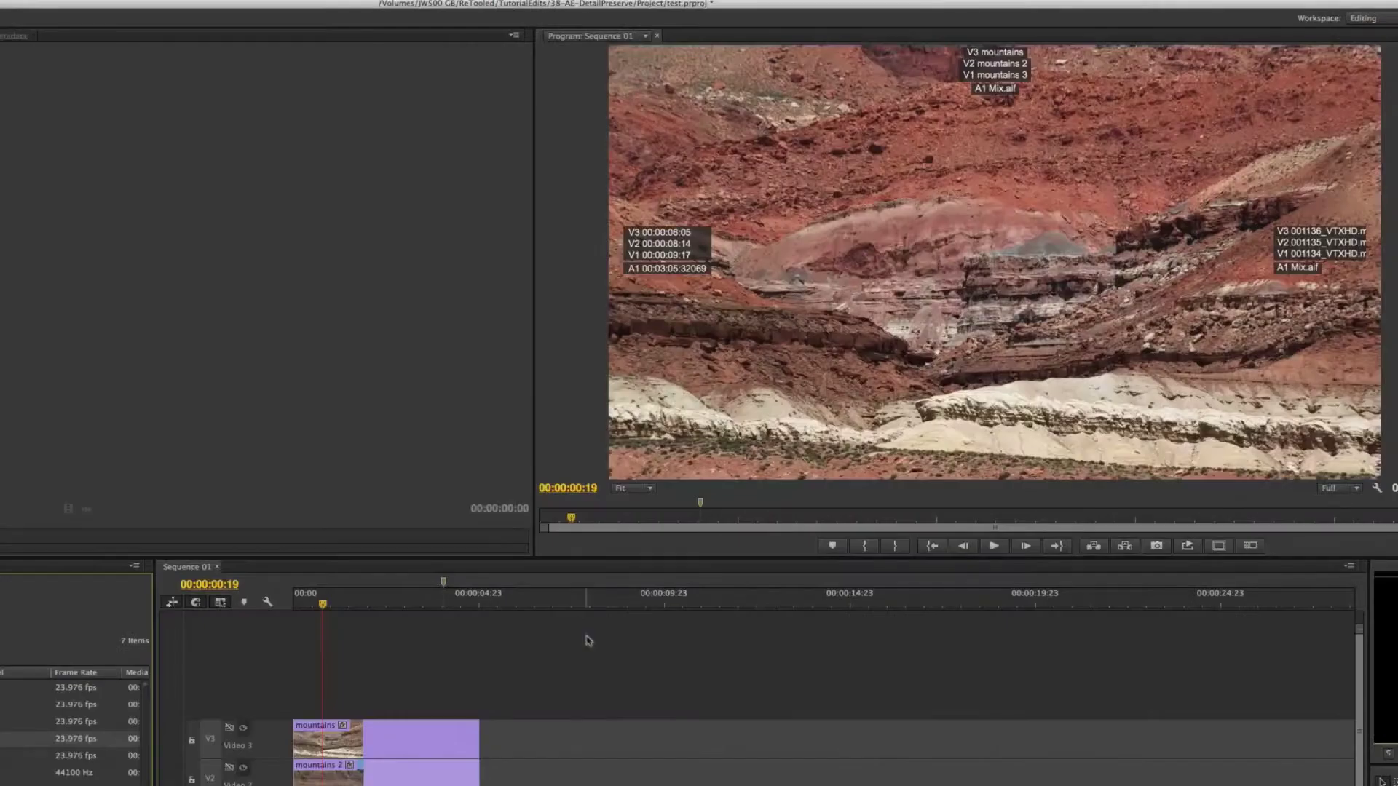
- Set the top overlay slot to show Project Clip Name
{"action": "left_click", "coordinate": [588, 640]}
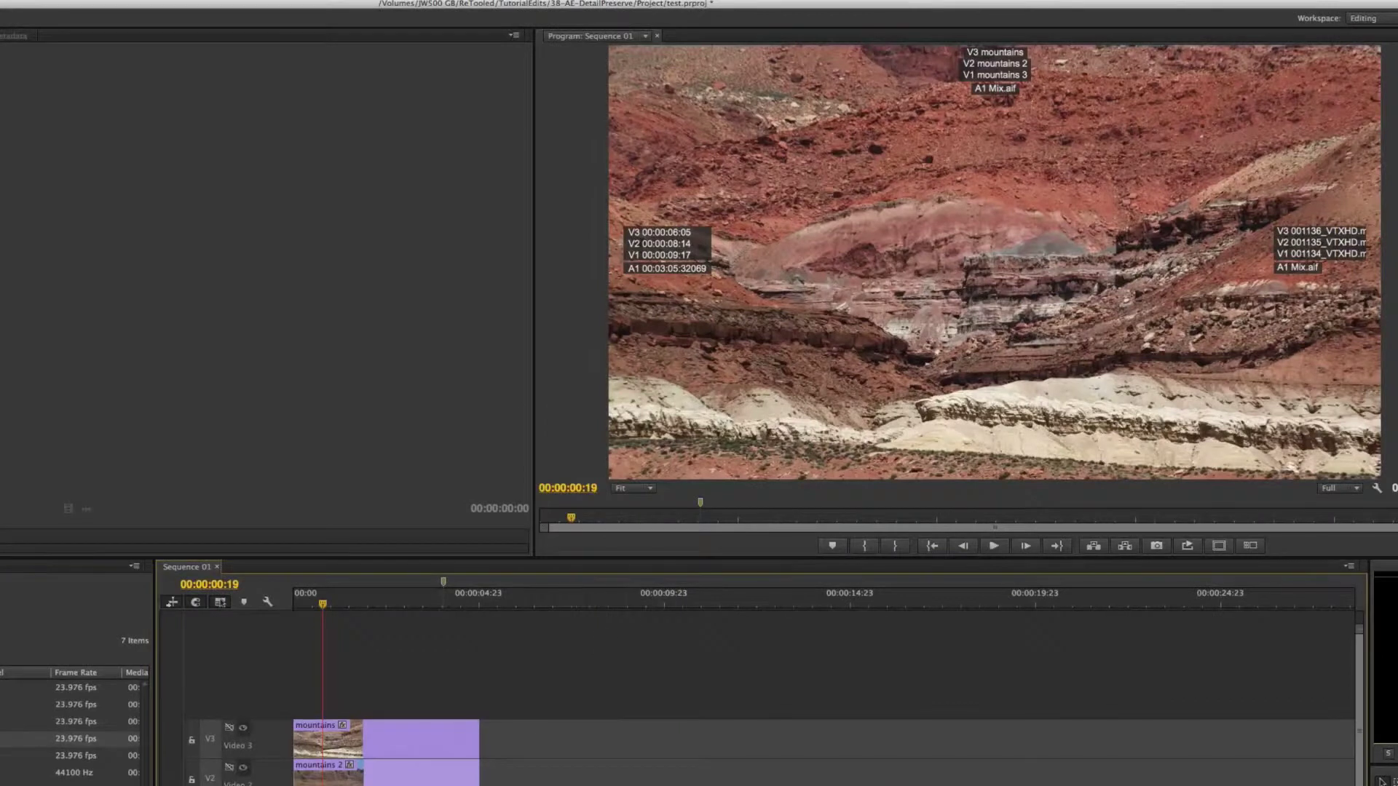
{"action": "left_click", "coordinate": [1377, 488]}
{"action": "mouse_move", "coordinate": [1267, 609]}
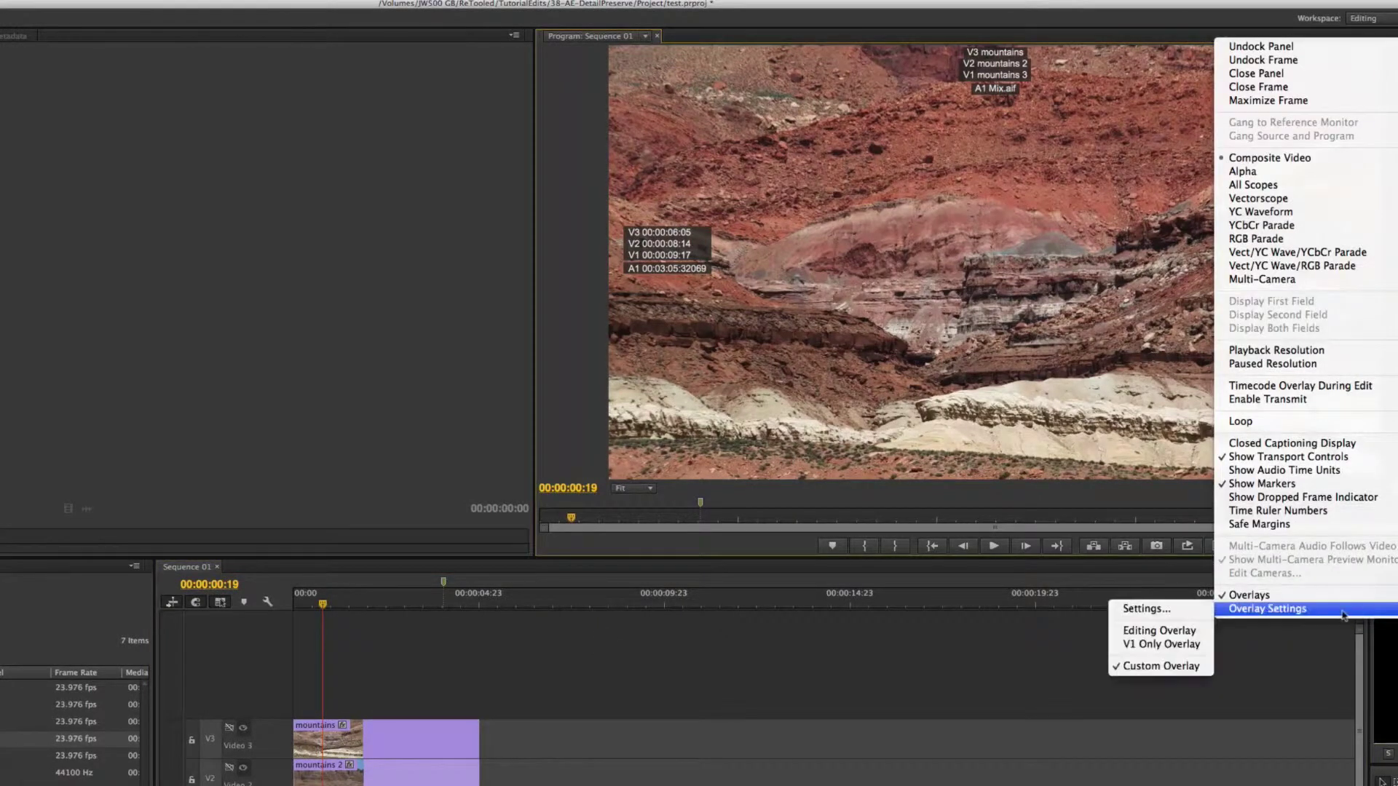
{"action": "left_click", "coordinate": [1142, 609]}
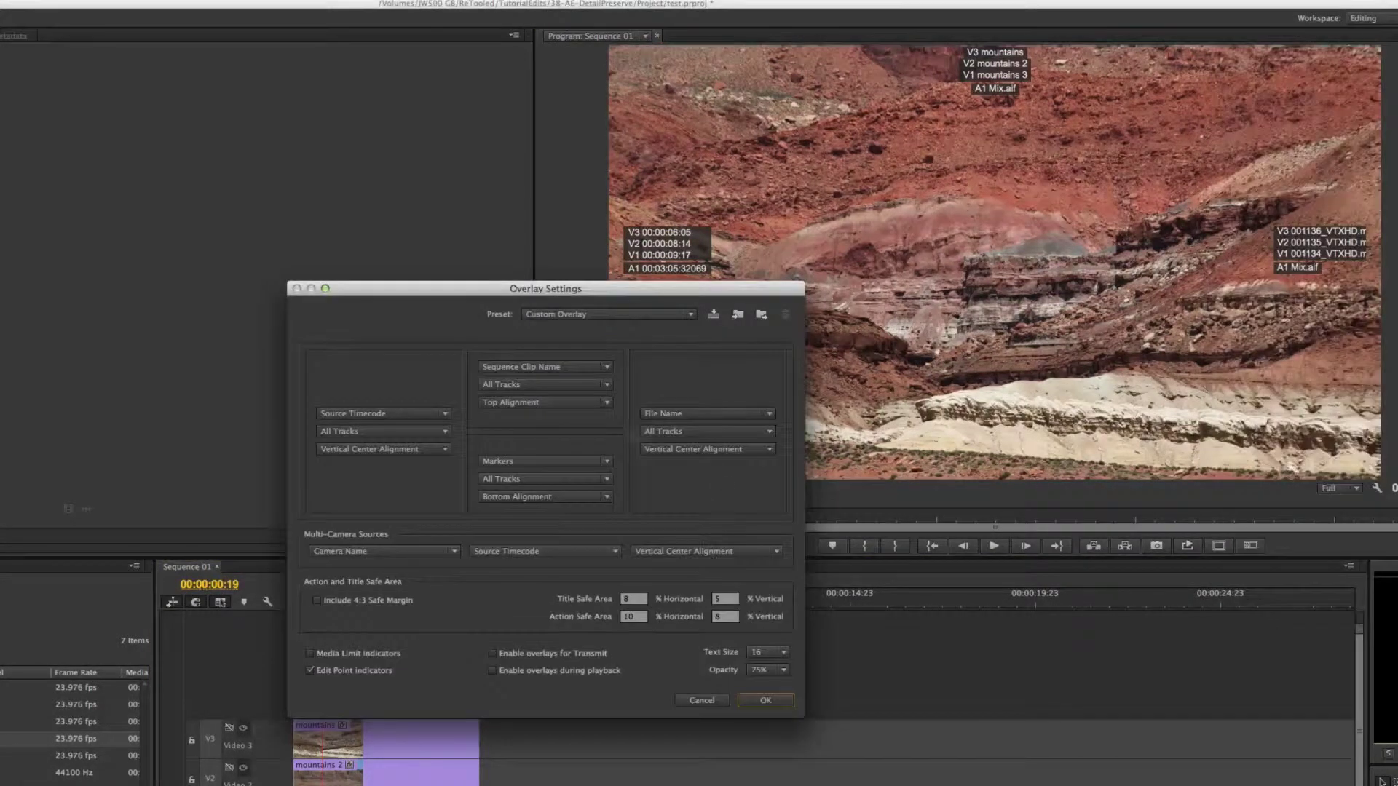
{"action": "left_click", "coordinate": [558, 367]}
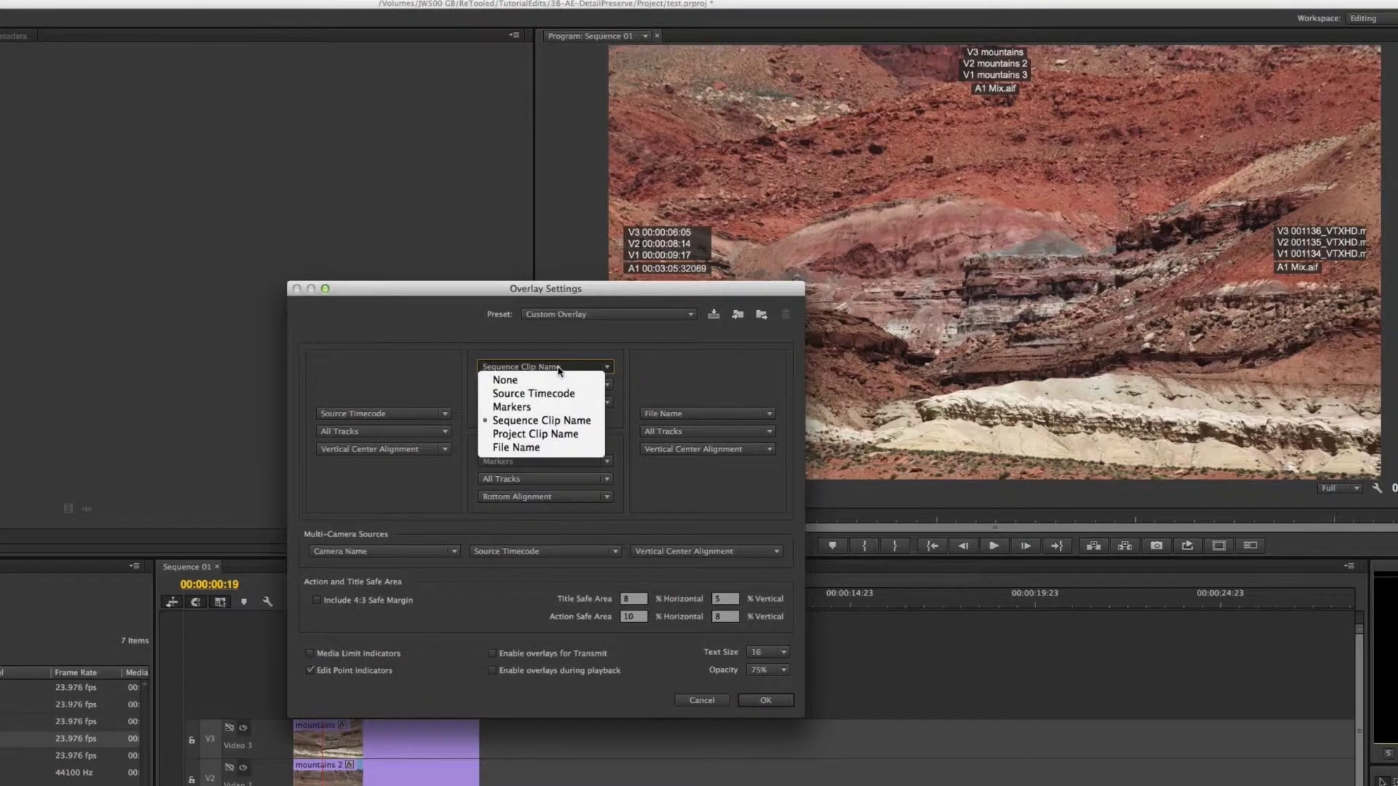
{"action": "left_click", "coordinate": [543, 436]}
{"action": "left_click", "coordinate": [768, 700]}
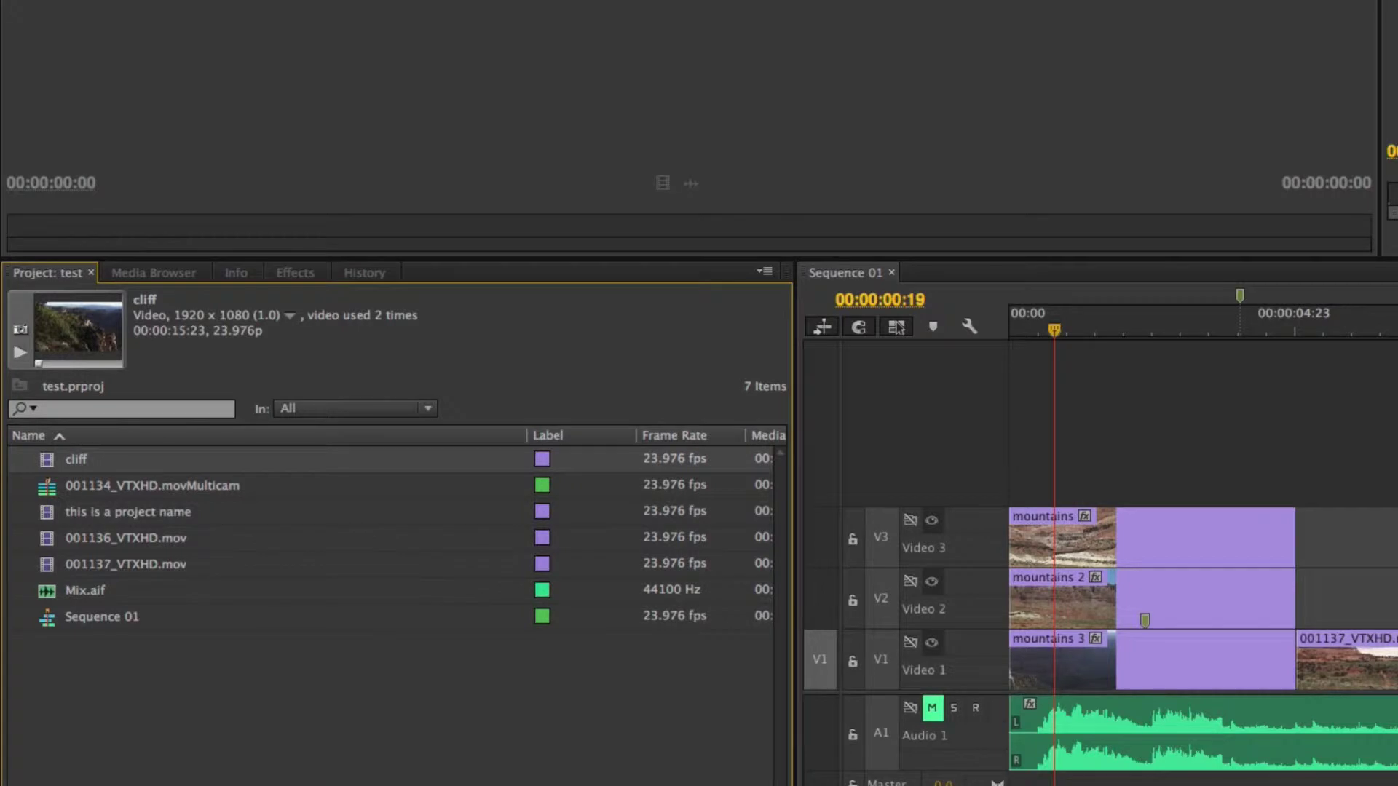
{"action": "key", "text": "shift+4"}
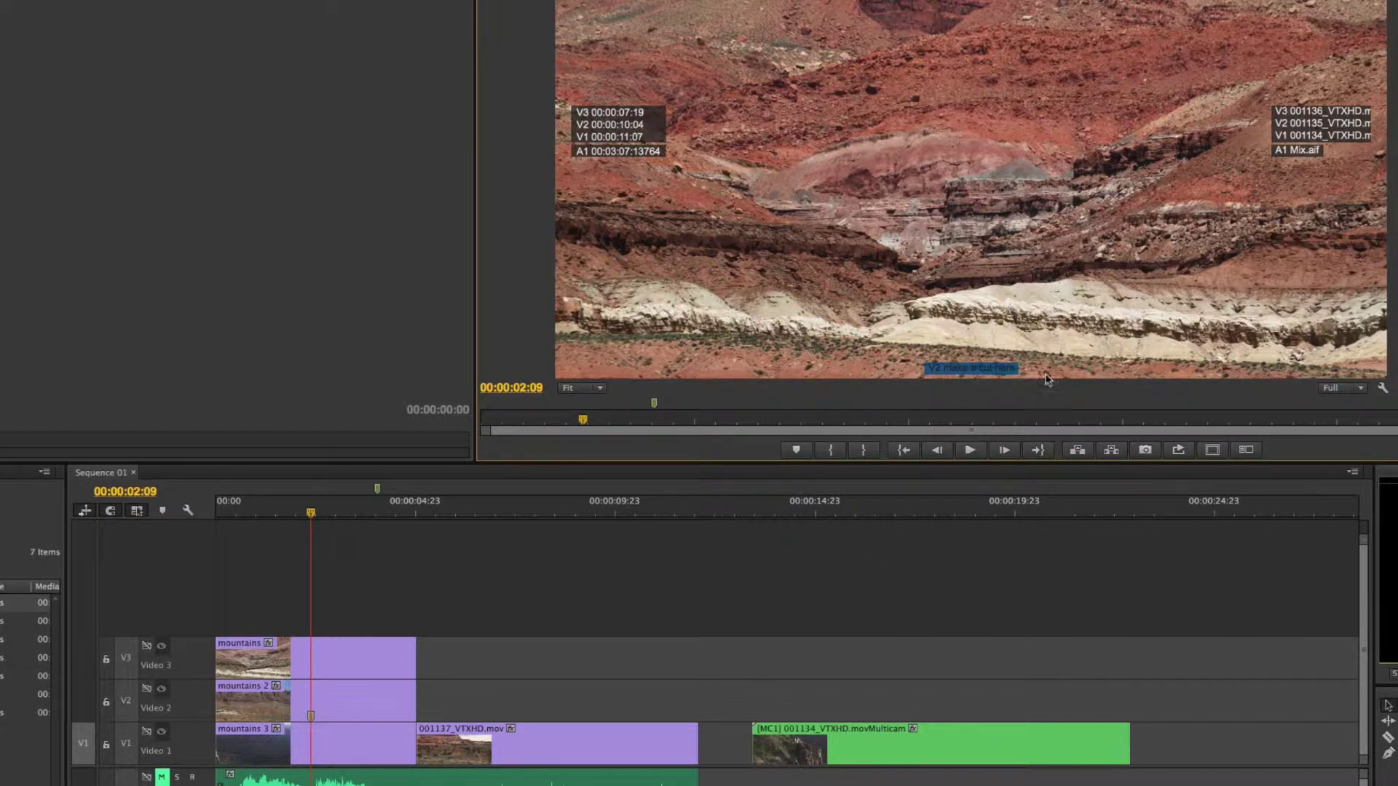
- Name the mountains 2 clip marker 'marker name'
{"action": "double_click", "coordinate": [357, 711]}
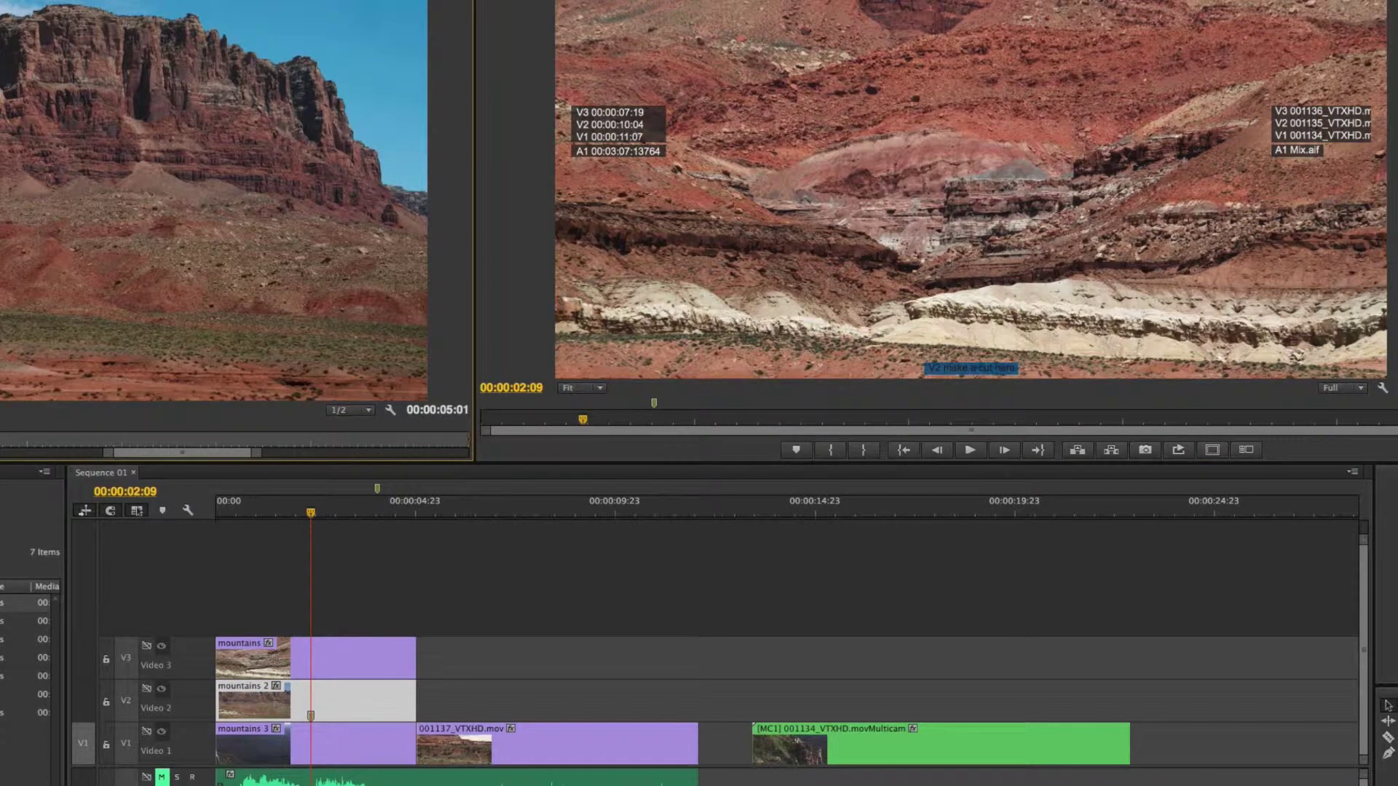
{"action": "double_click", "coordinate": [970, 368]}
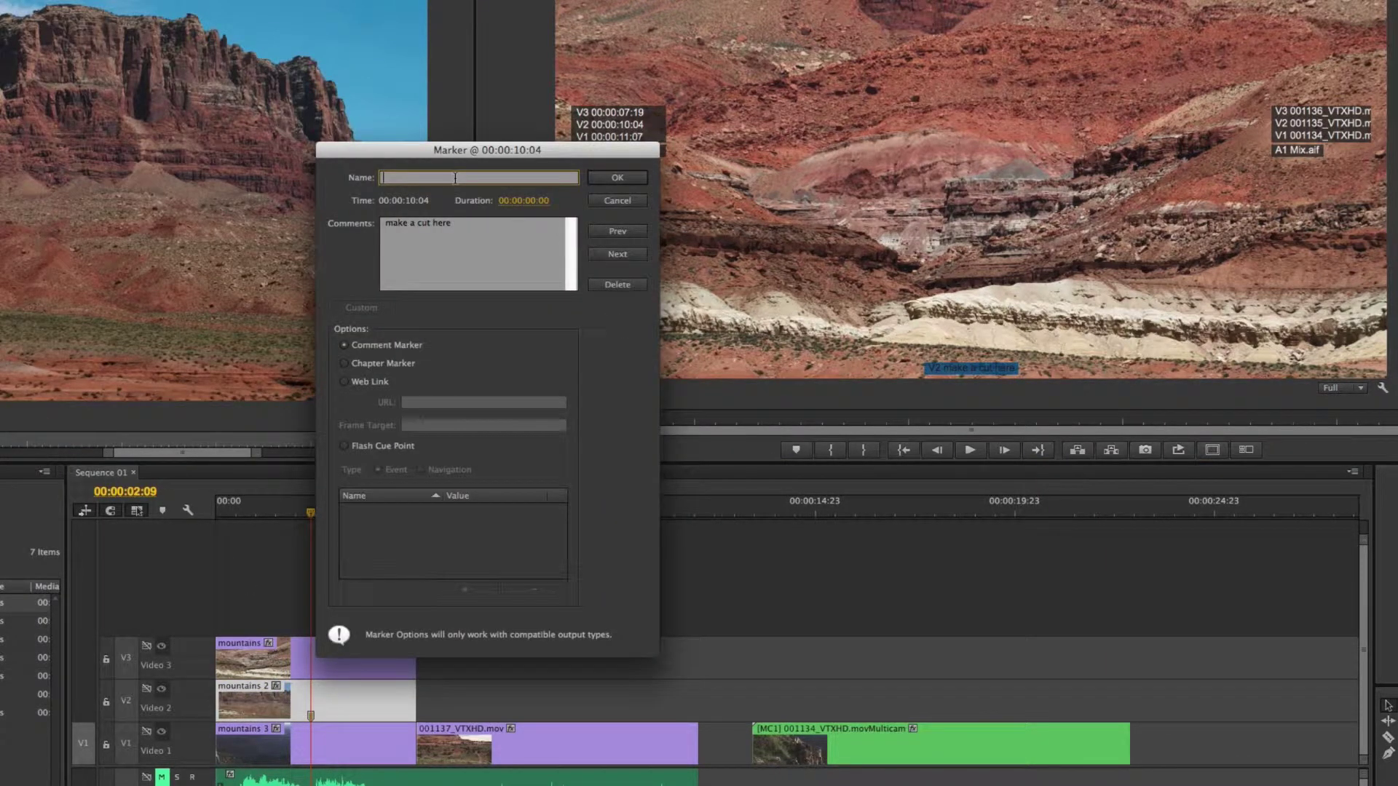
{"action": "type", "text": "marker name"}
{"action": "key", "text": "Return"}
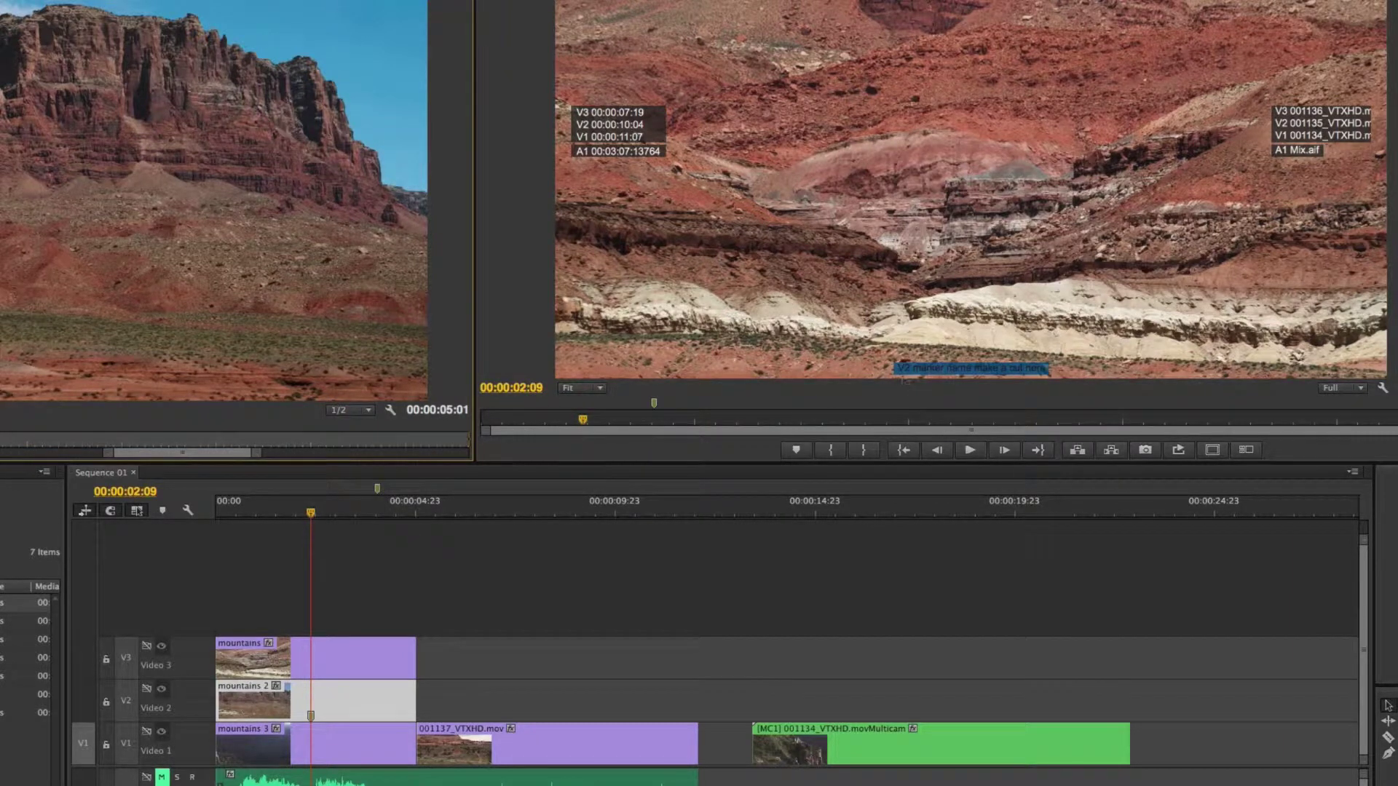
- Jump to the sequence marker at 00:00:04:01 and view its details
{"action": "left_click", "coordinate": [368, 575]}
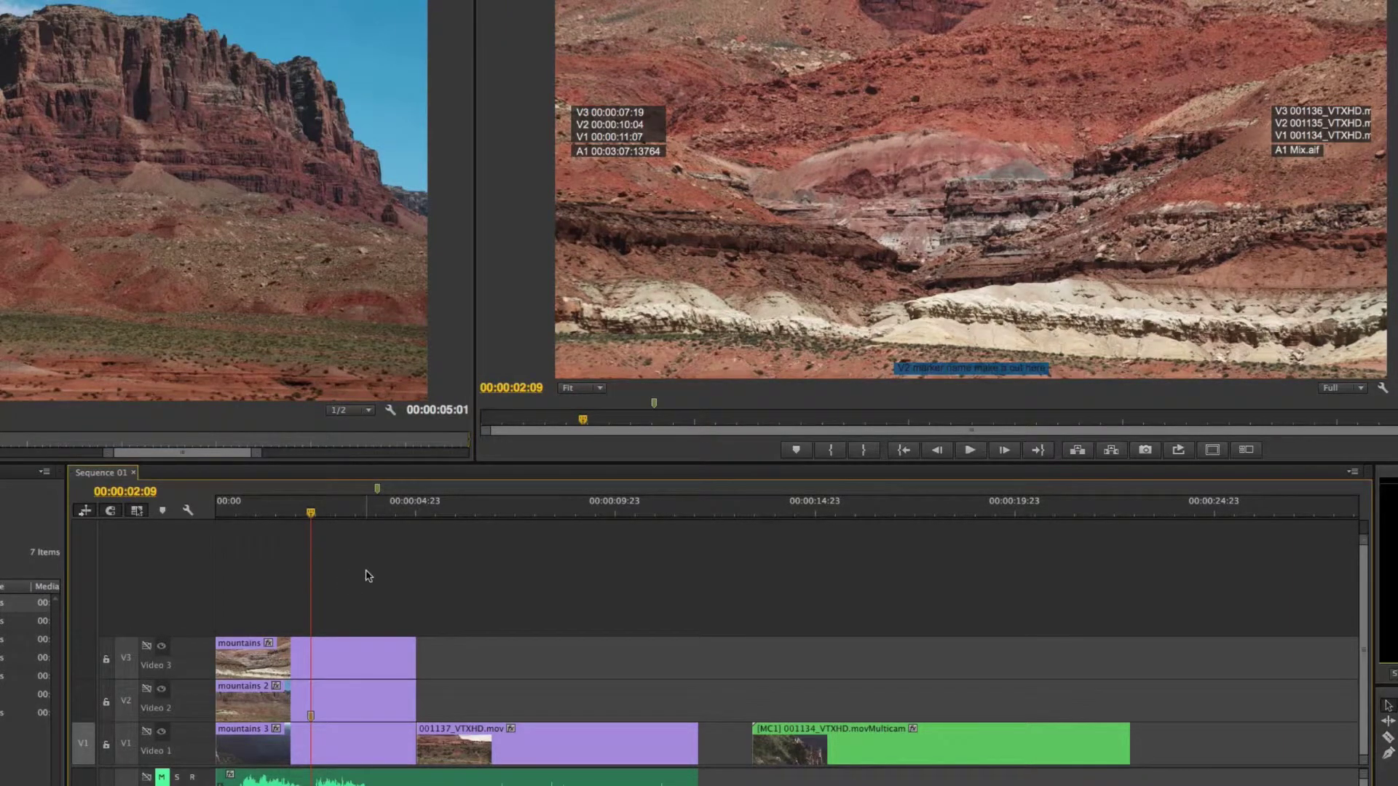
{"action": "key", "text": "shift+m"}
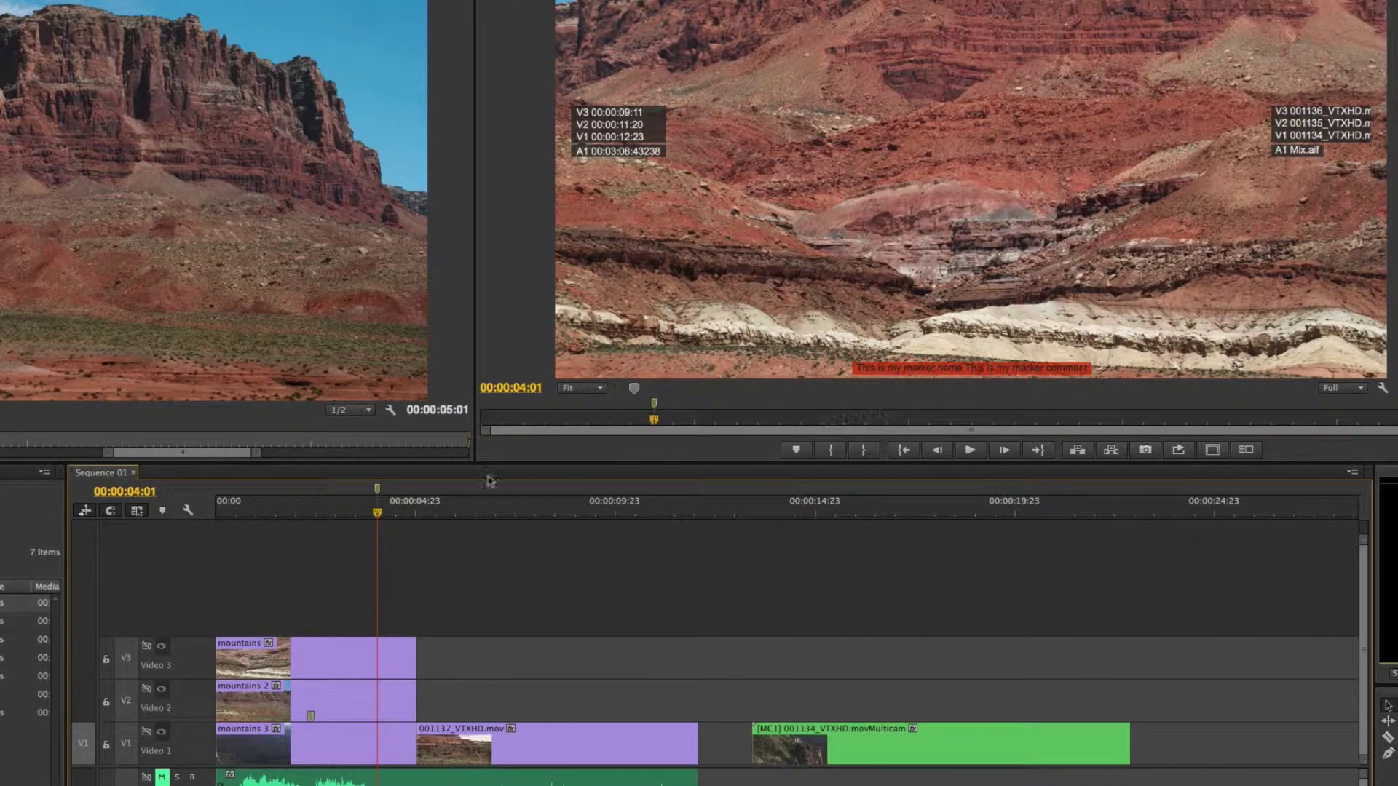
{"action": "double_click", "coordinate": [378, 489]}
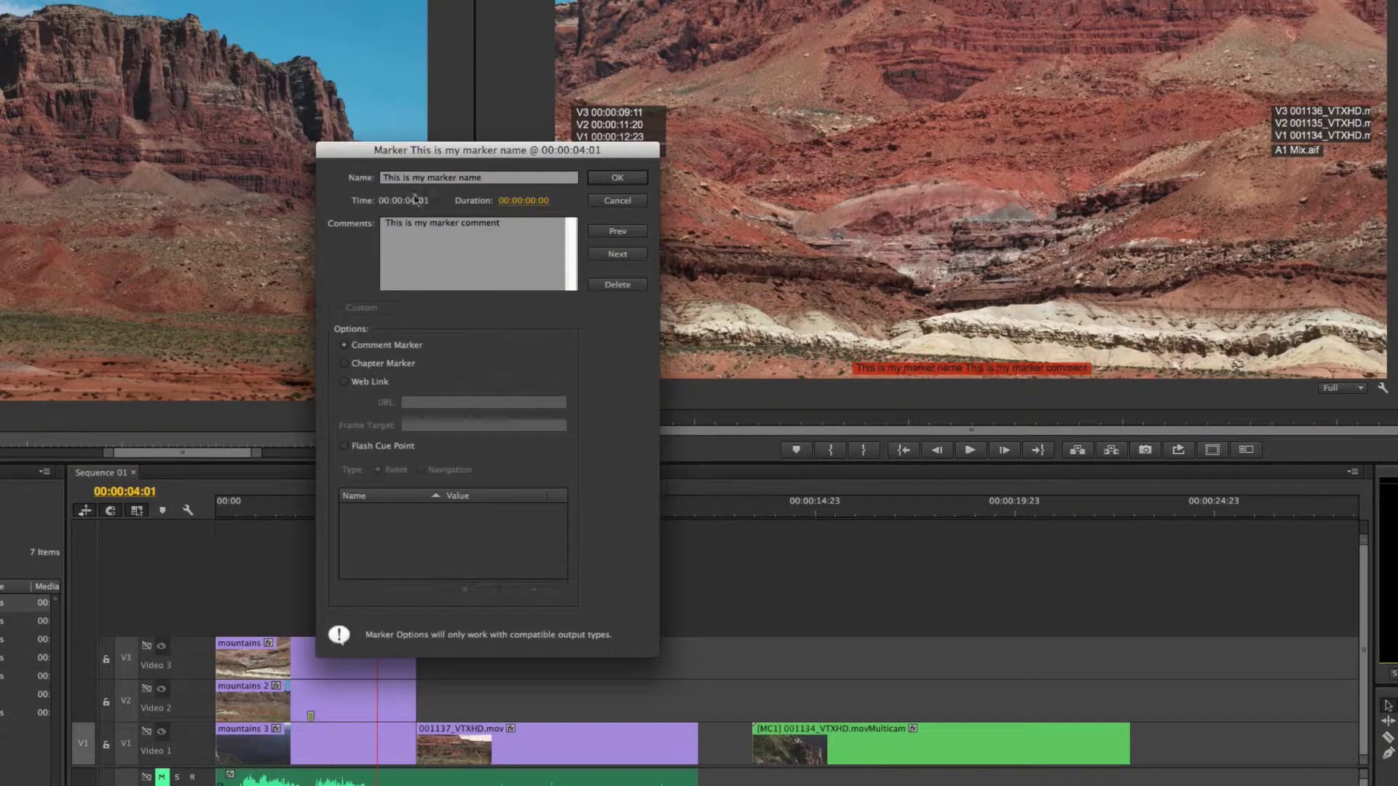
- Set the Multi-Camera Sources overlay to Bottom Alignment and move onto the multicam clip
{"action": "left_click", "coordinate": [618, 177]}
{"action": "left_click", "coordinate": [1382, 388]}
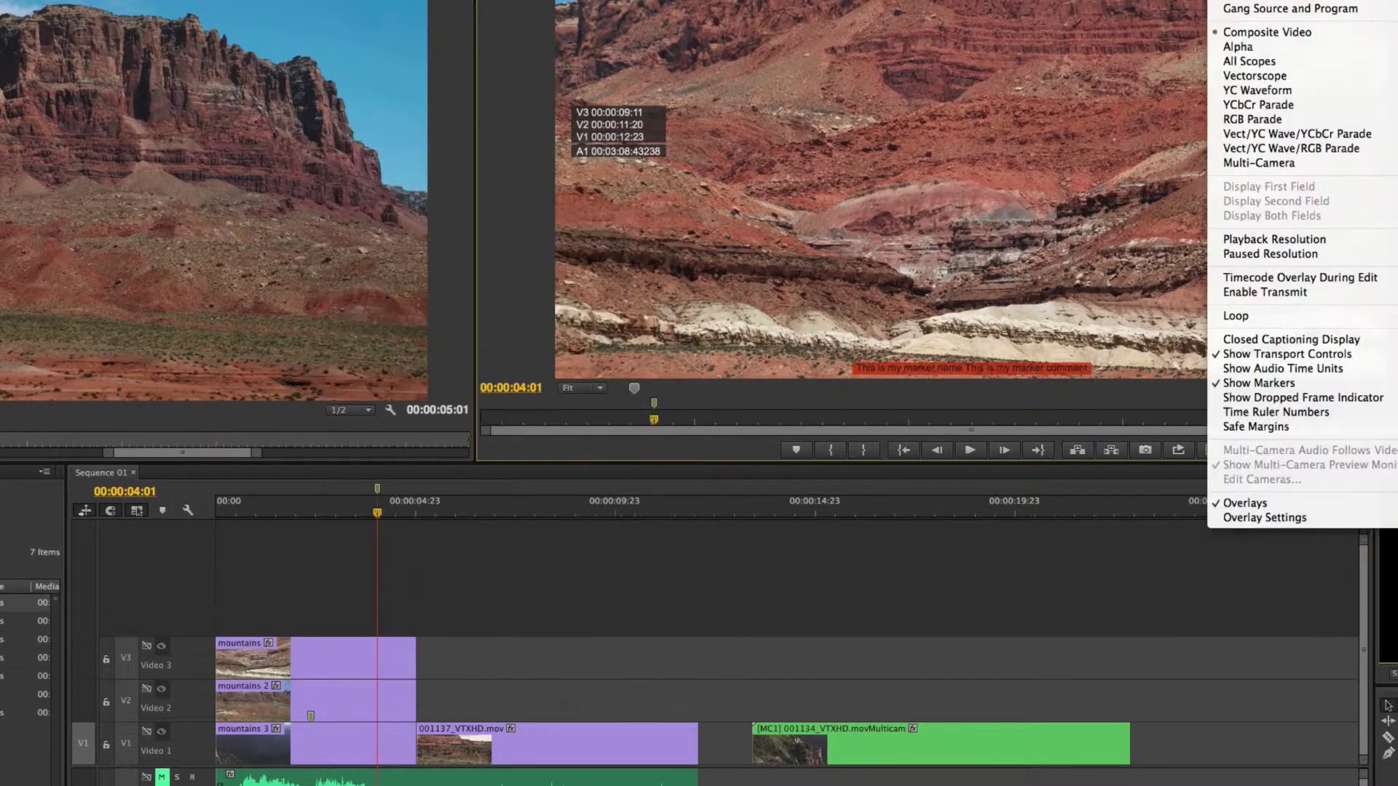
{"action": "mouse_move", "coordinate": [1254, 518]}
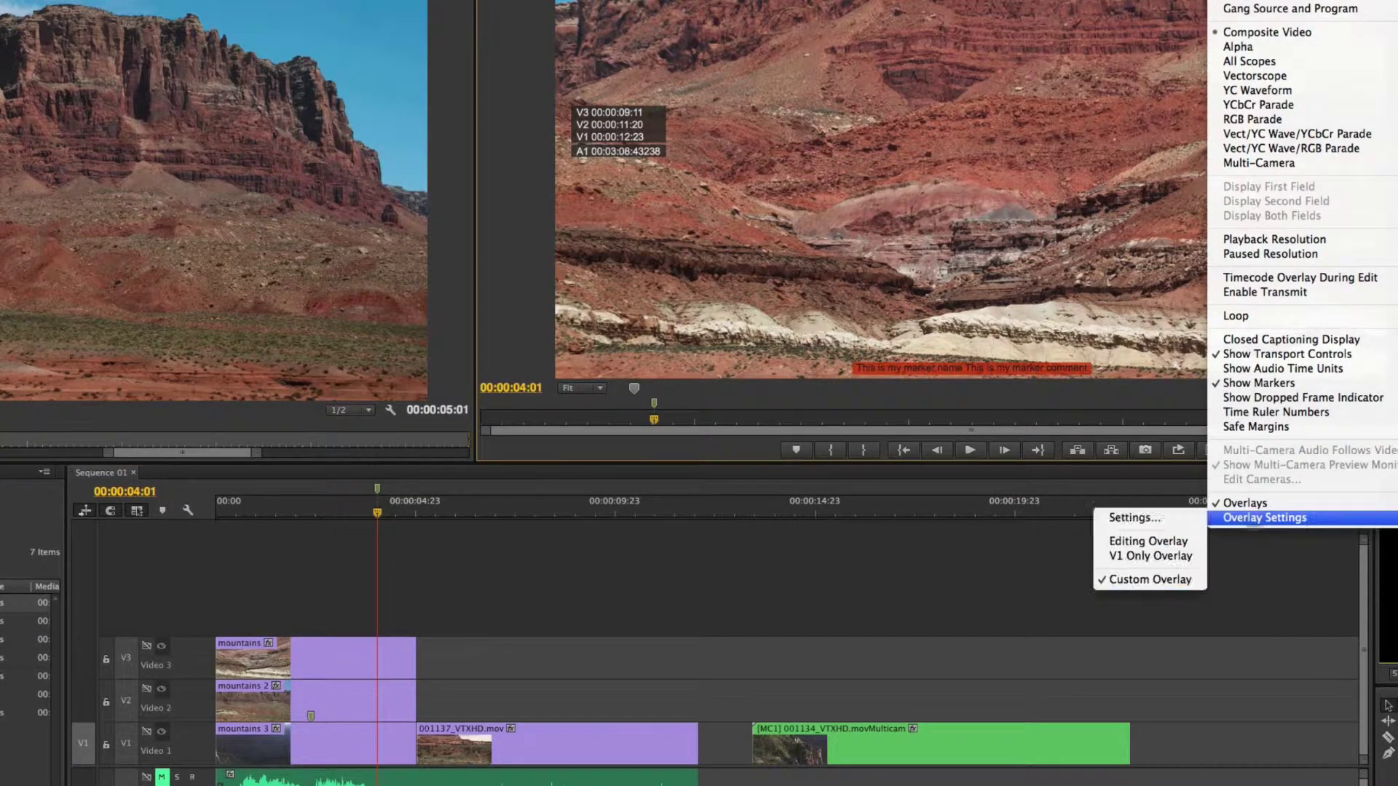
{"action": "left_click", "coordinate": [1152, 523]}
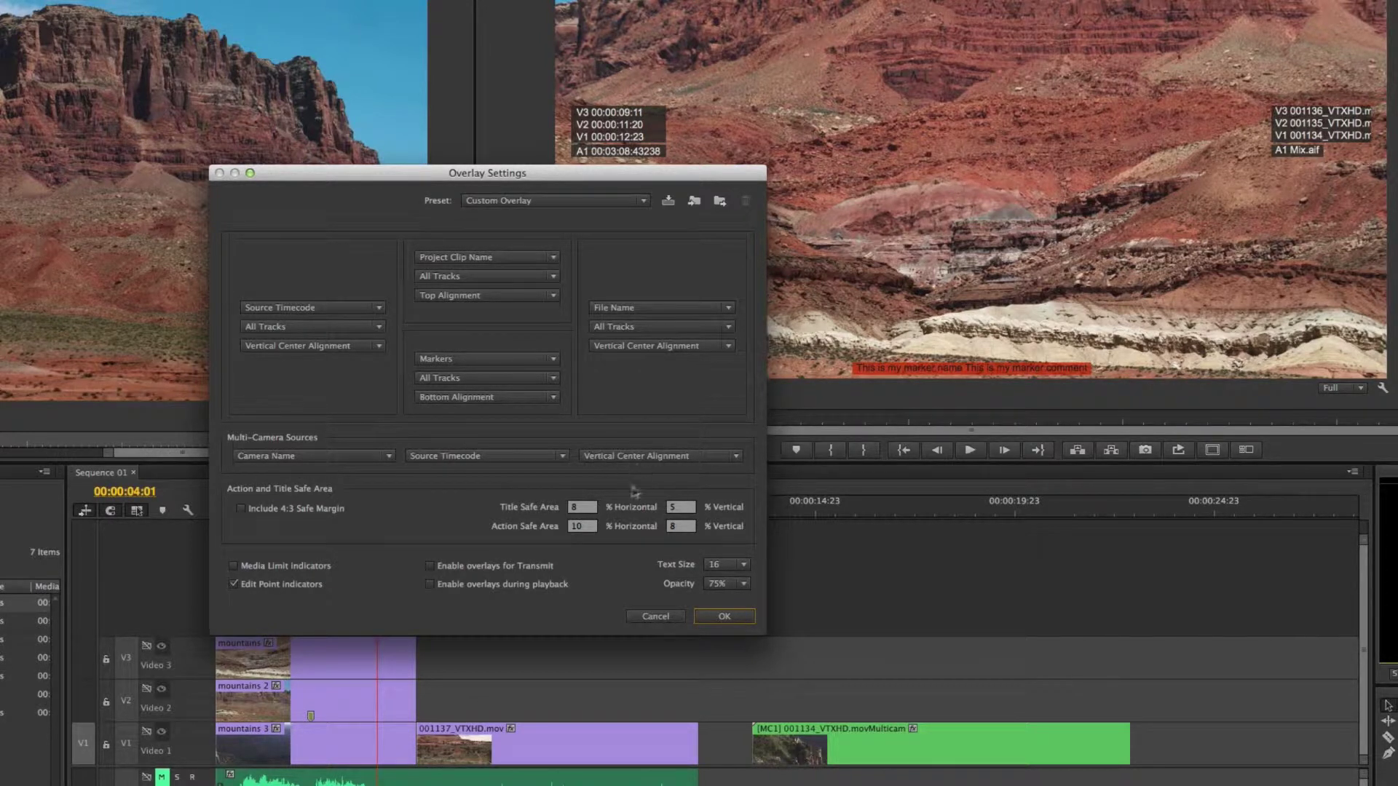
{"action": "left_click", "coordinate": [651, 457]}
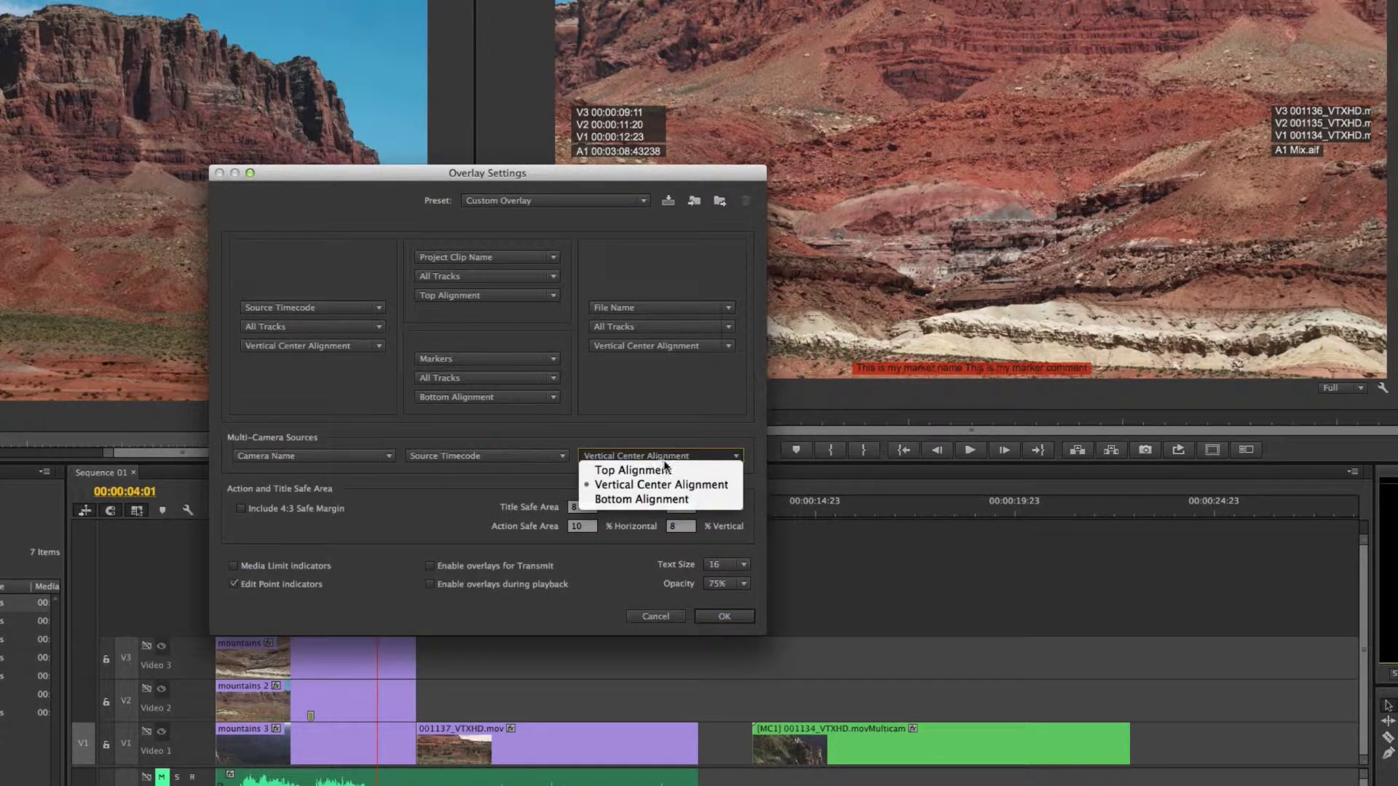
{"action": "left_click", "coordinate": [656, 499]}
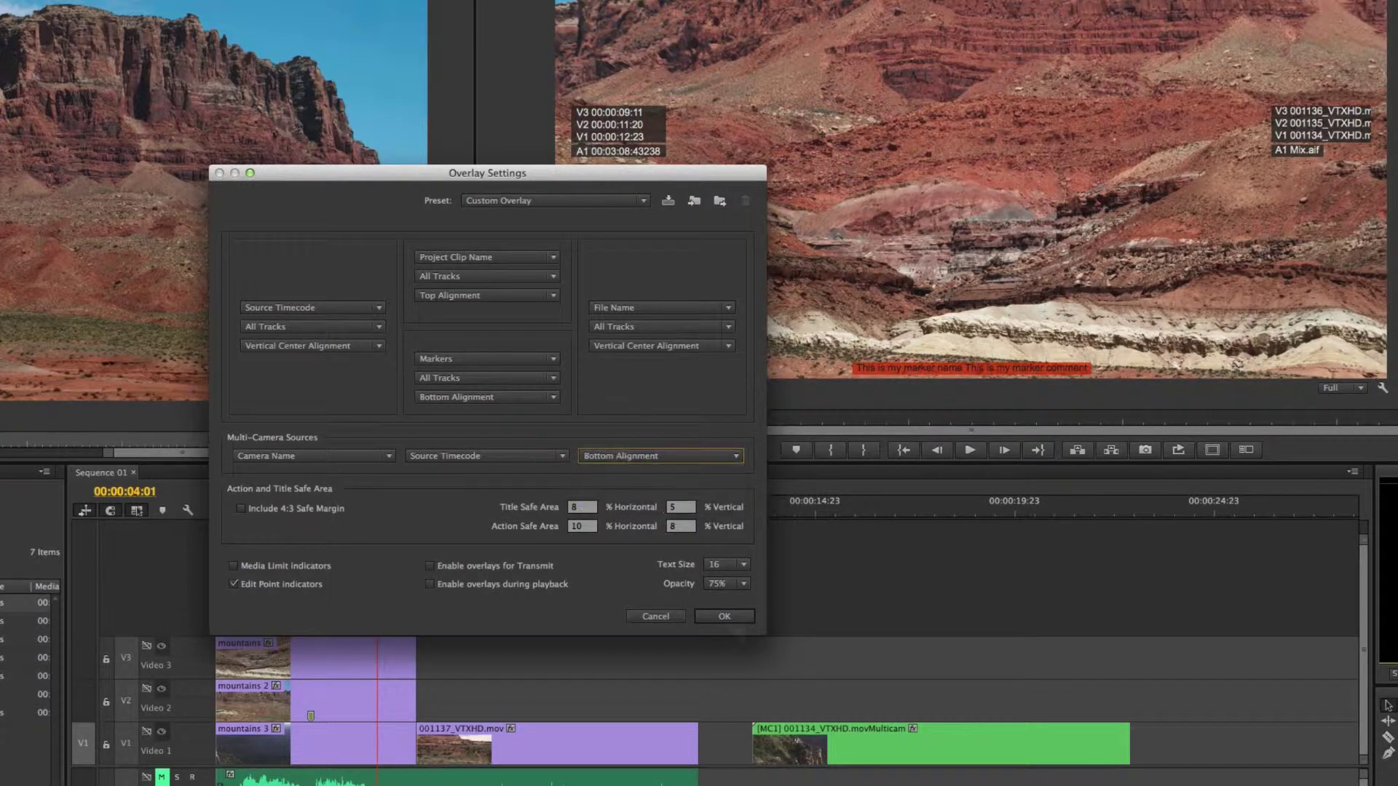
{"action": "left_click", "coordinate": [725, 616]}
{"action": "left_click", "coordinate": [842, 513]}
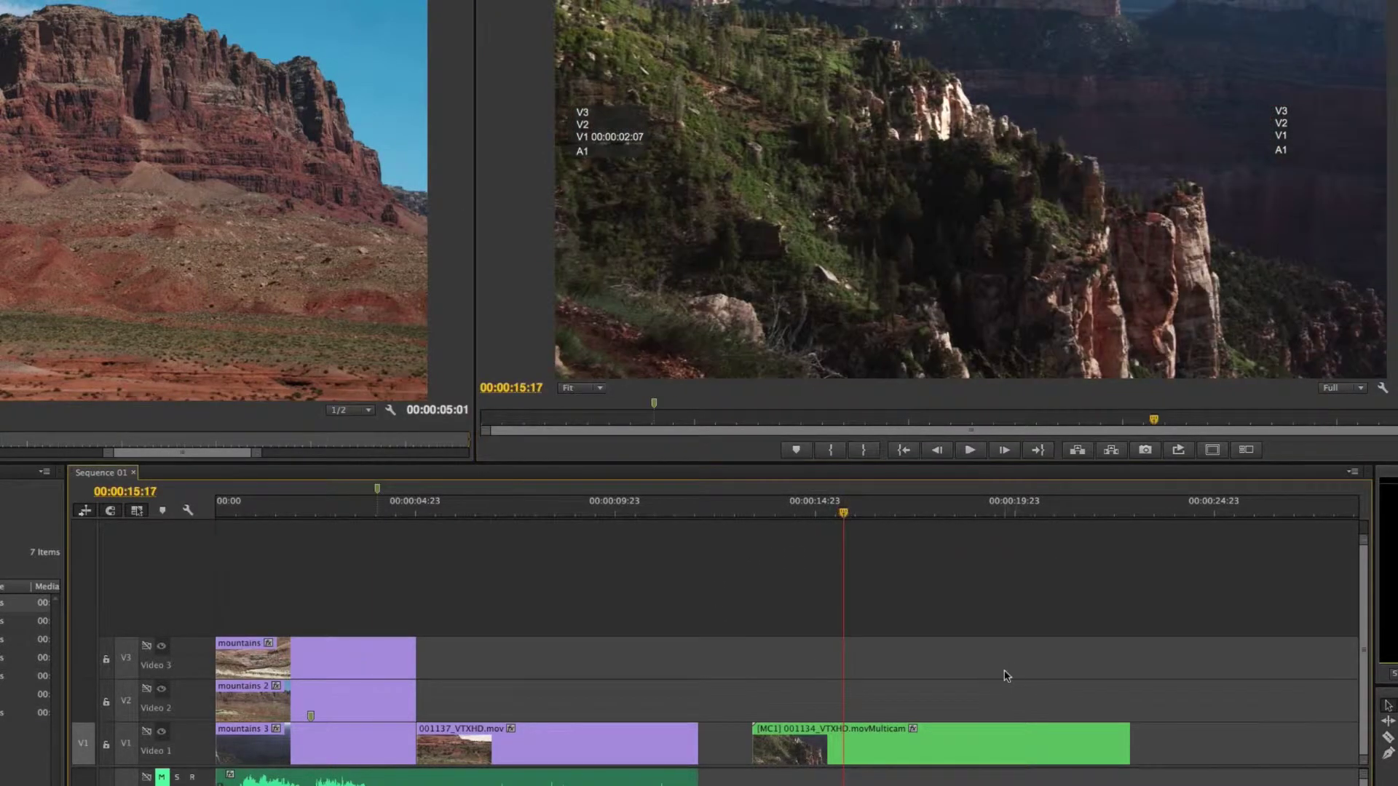
- Select the [MC1] multicam clip and switch the Program monitor to multi-camera view
{"action": "left_click_drag", "start_coordinate": [1032, 658], "coordinate": [922, 765]}
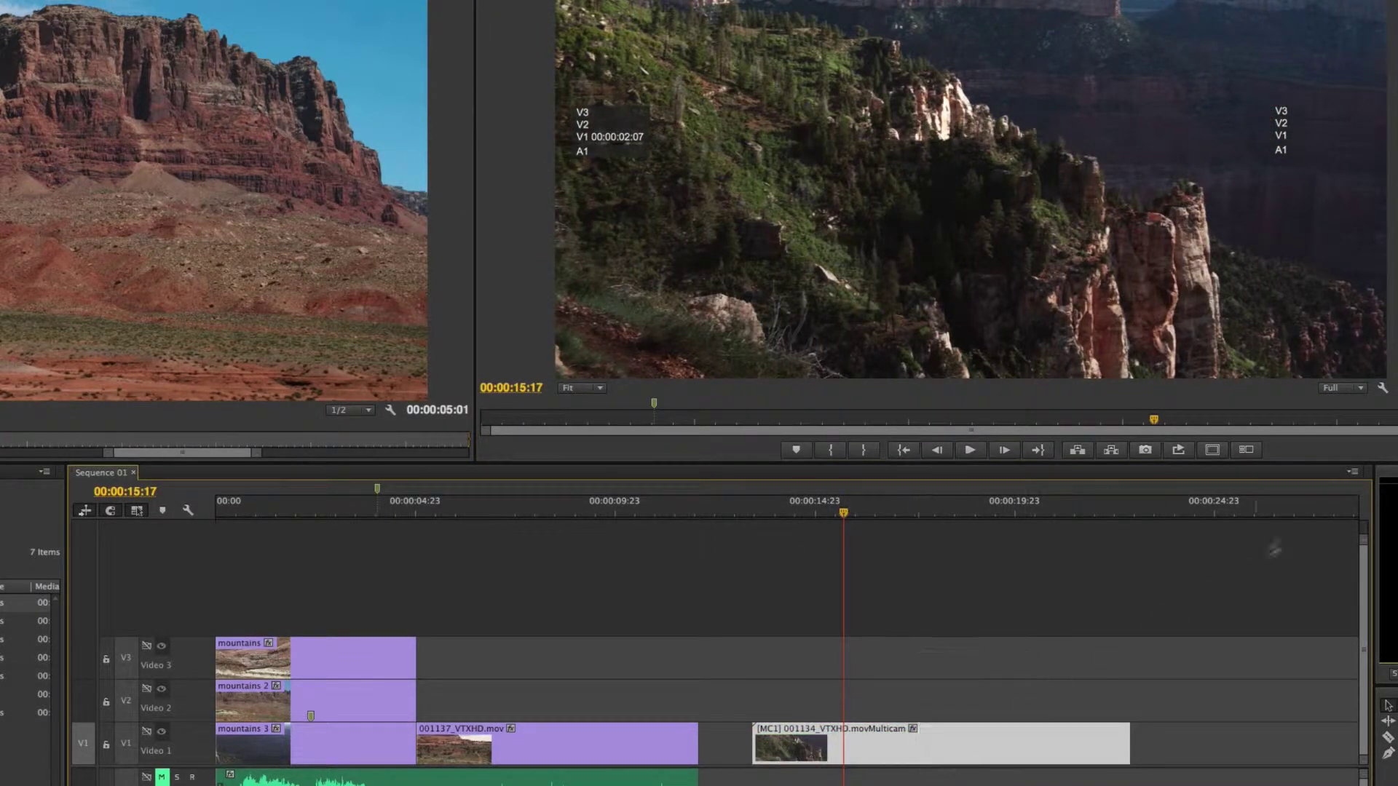
{"action": "left_click", "coordinate": [1247, 451]}
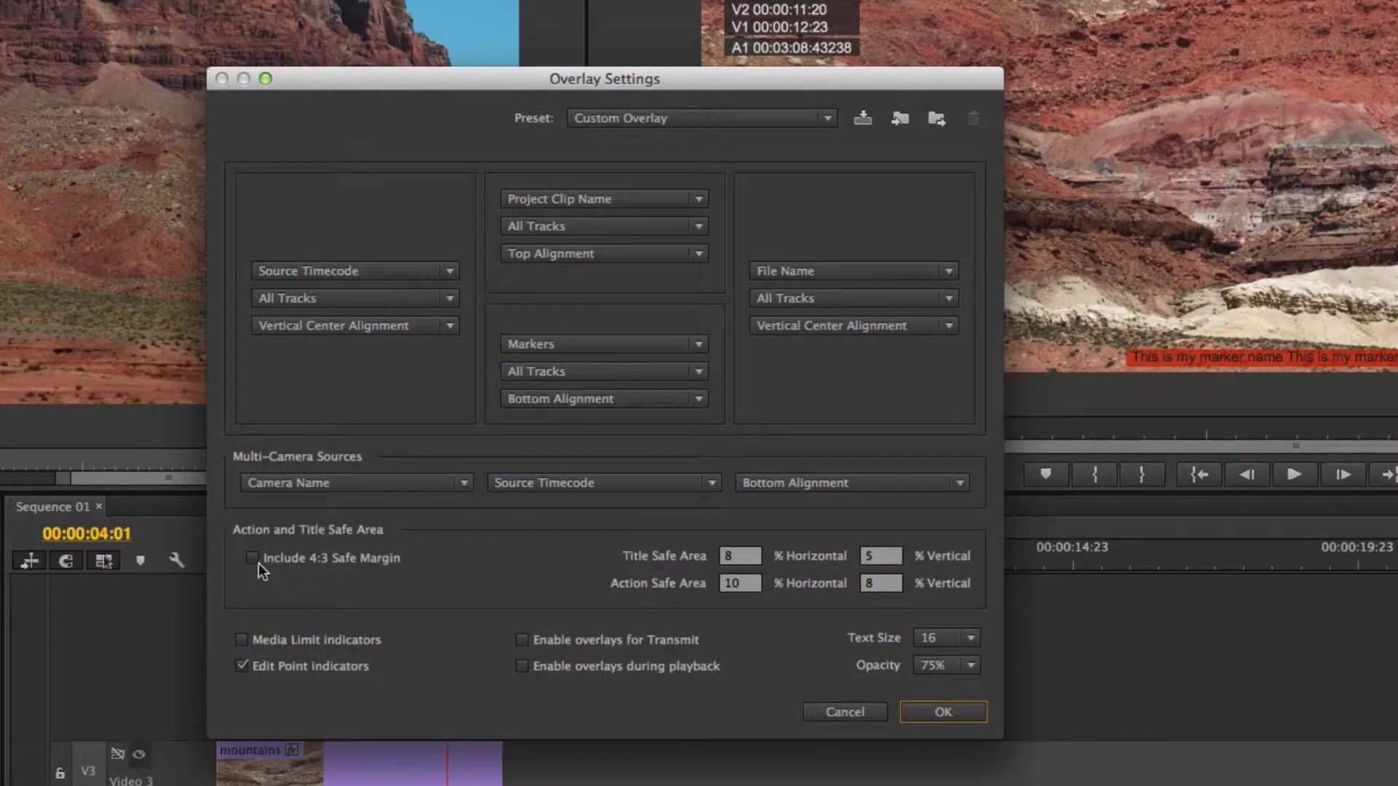
- Include the 4:3 safe margin in the overlays and show the safe-margin guides
{"action": "left_click", "coordinate": [316, 562]}
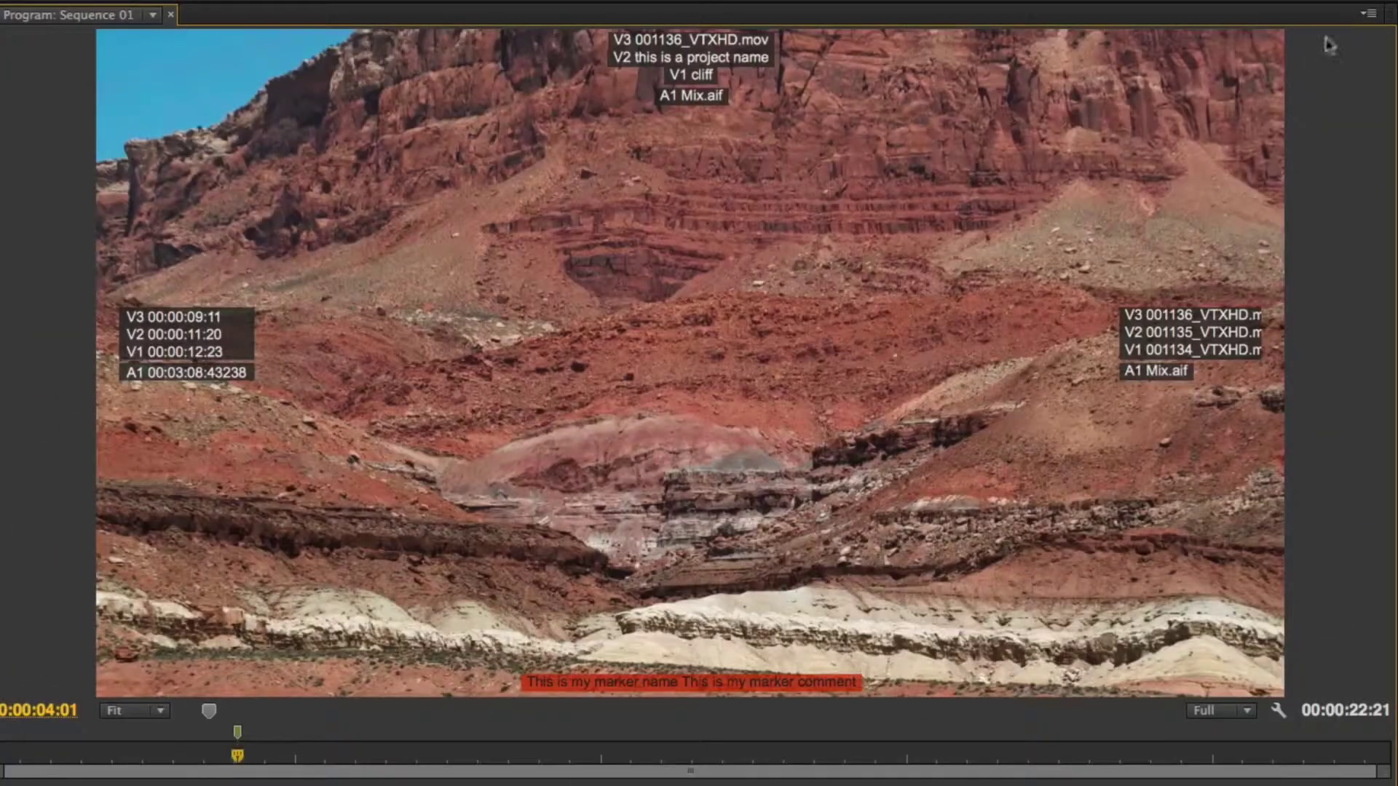
{"action": "left_click", "coordinate": [1366, 13]}
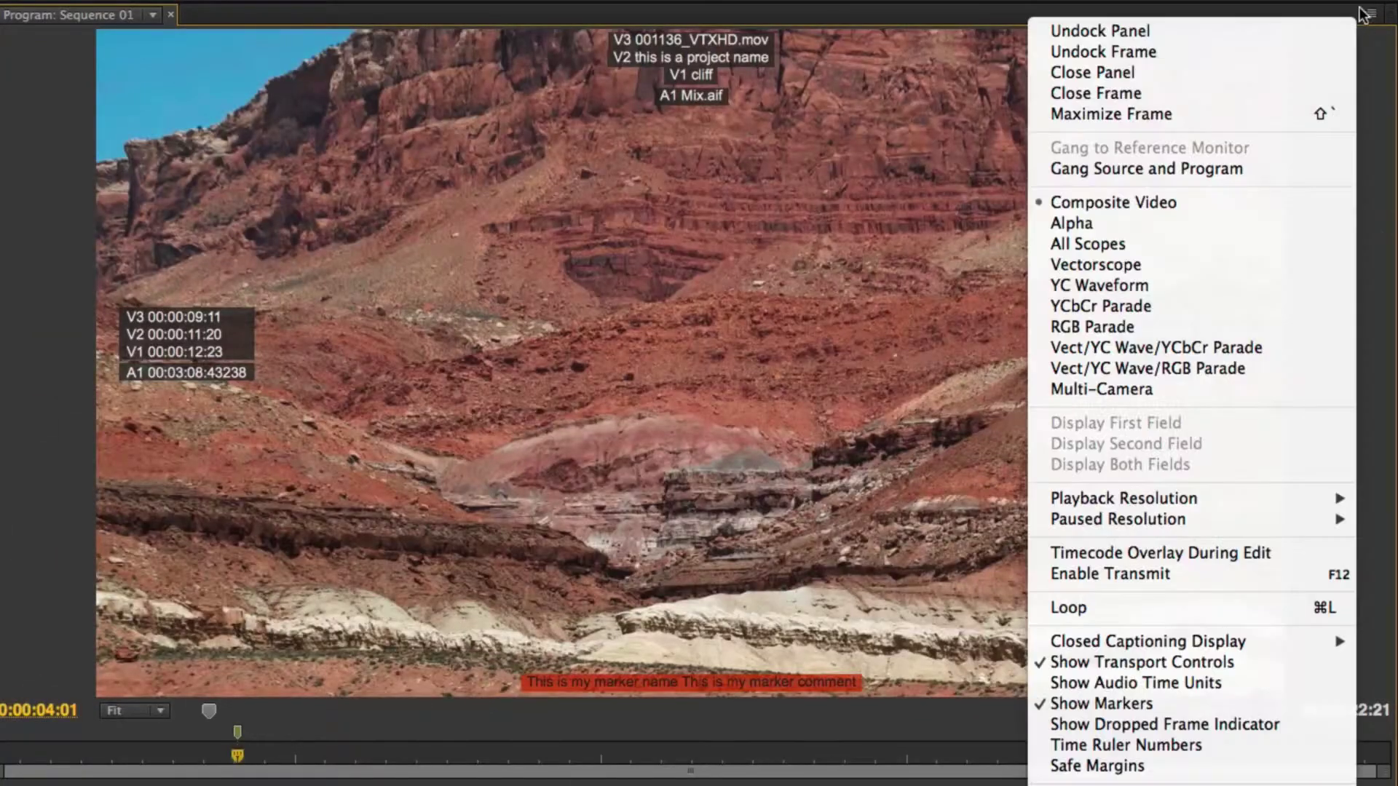
{"action": "left_click", "coordinate": [1137, 765]}
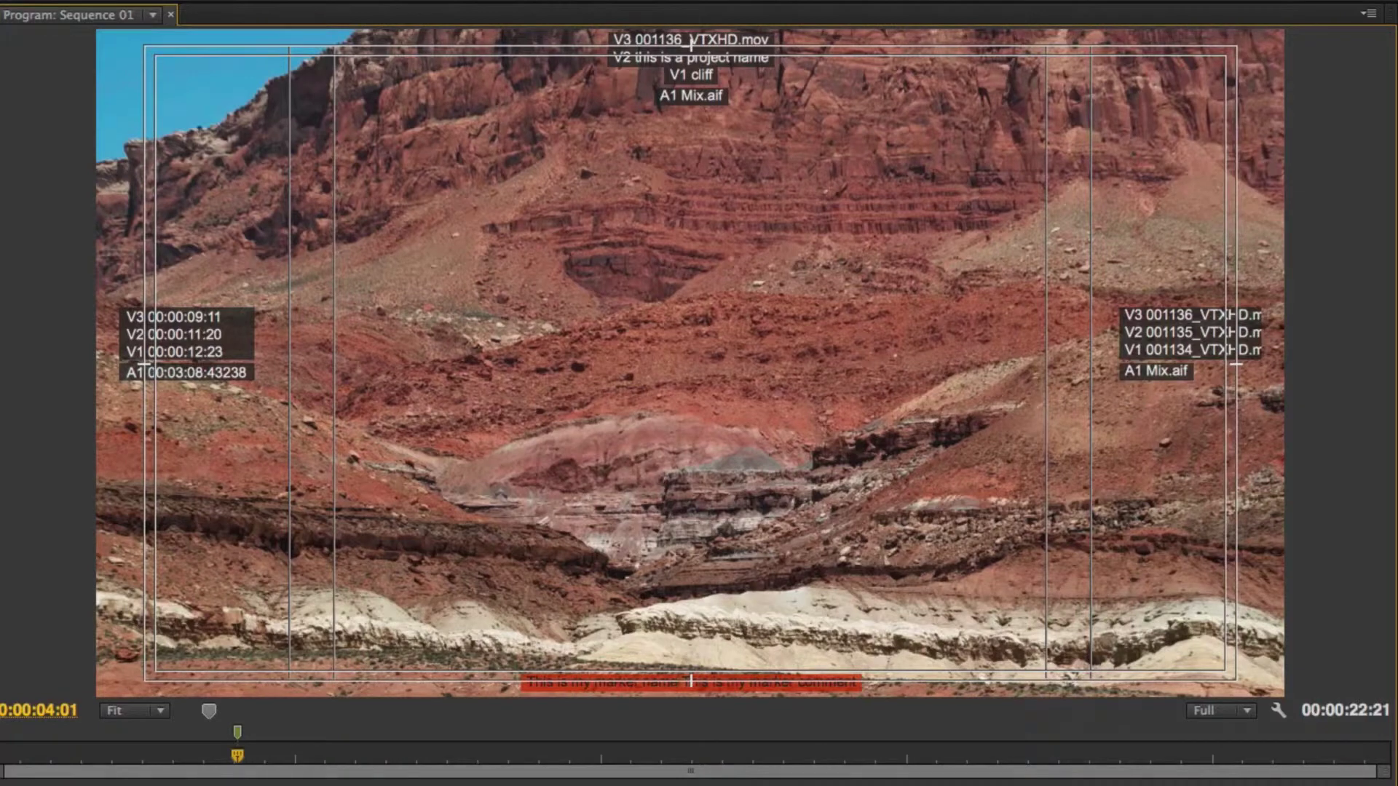
- Hide the safe-margin guides again and bring up Overlay Settings
{"action": "left_click", "coordinate": [1368, 13]}
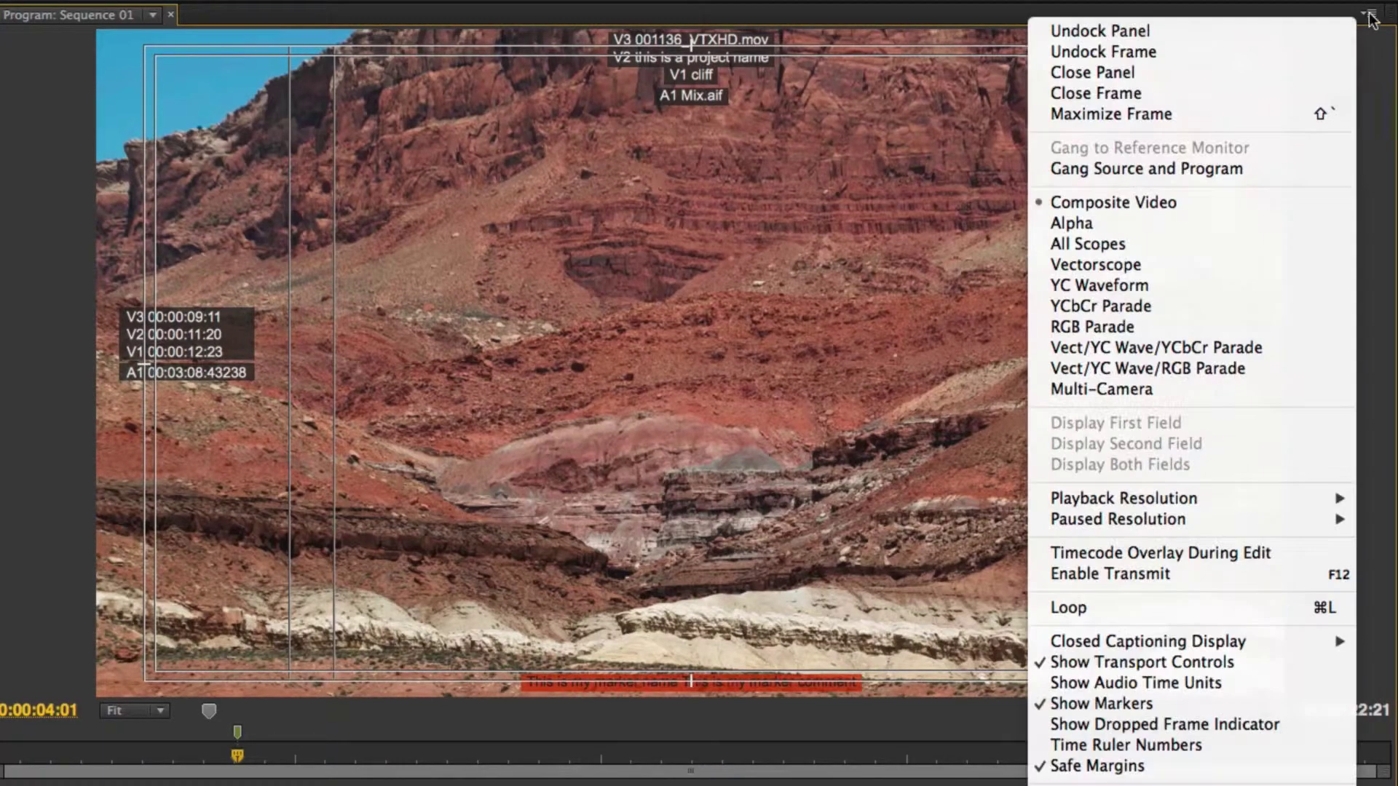
{"action": "left_click", "coordinate": [1051, 765]}
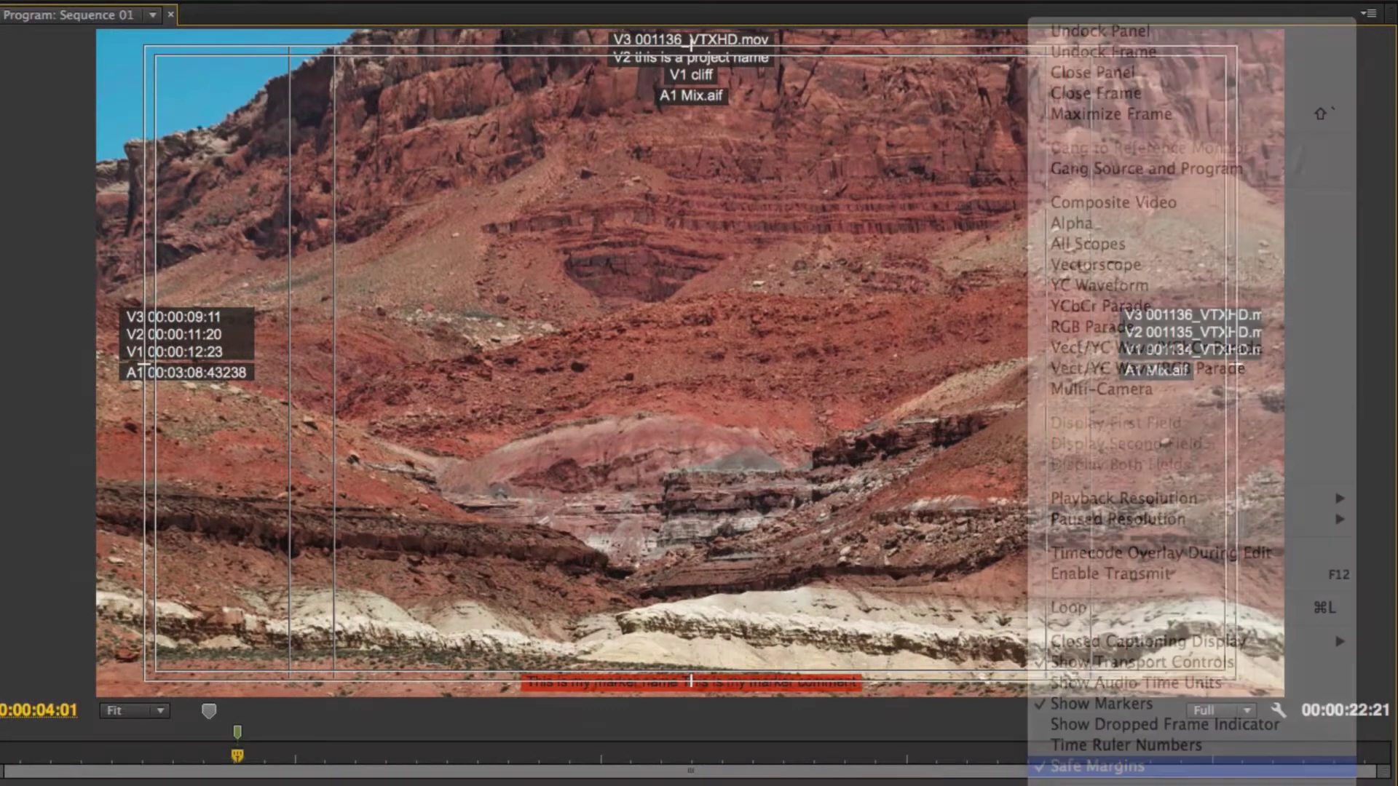
{"action": "left_click", "coordinate": [1368, 13]}
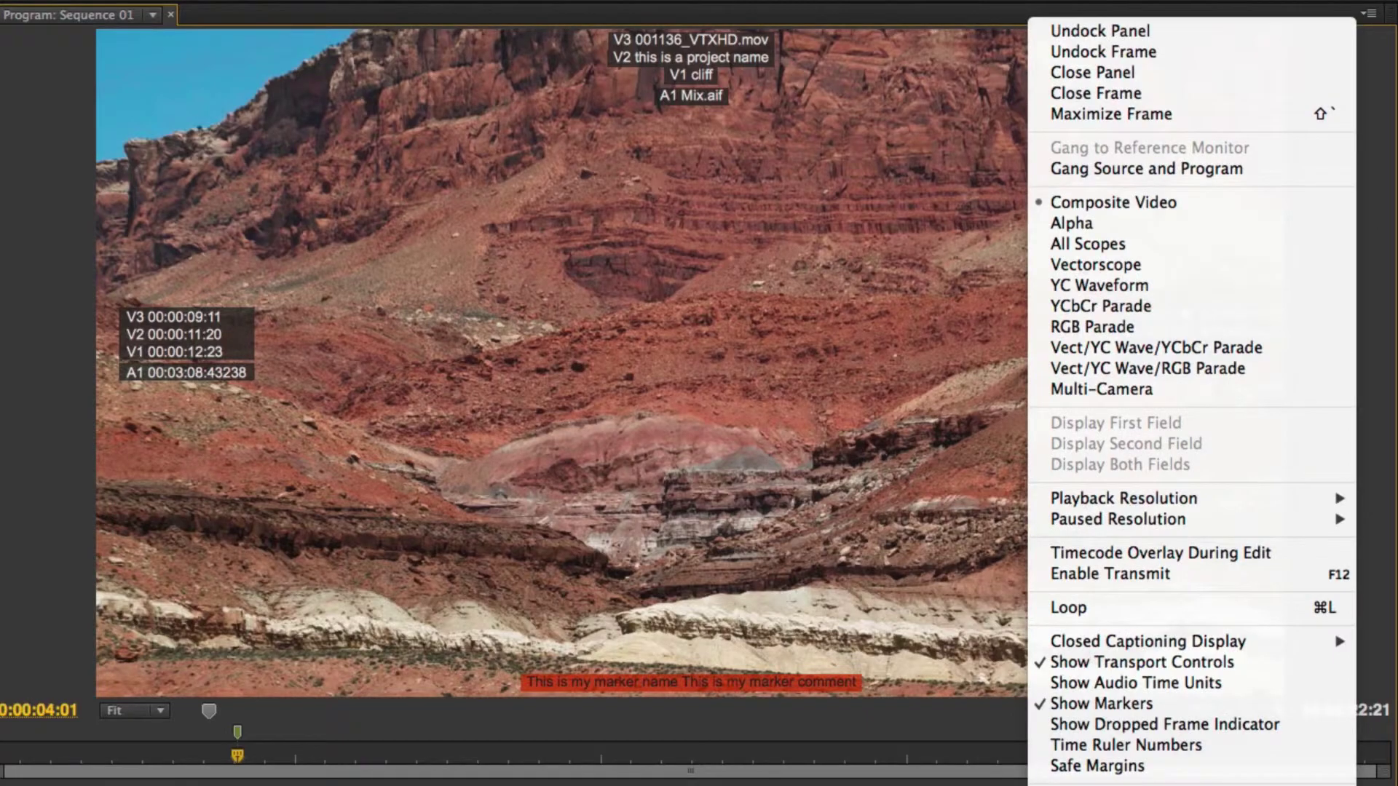
{"action": "left_click", "coordinate": [1106, 785]}
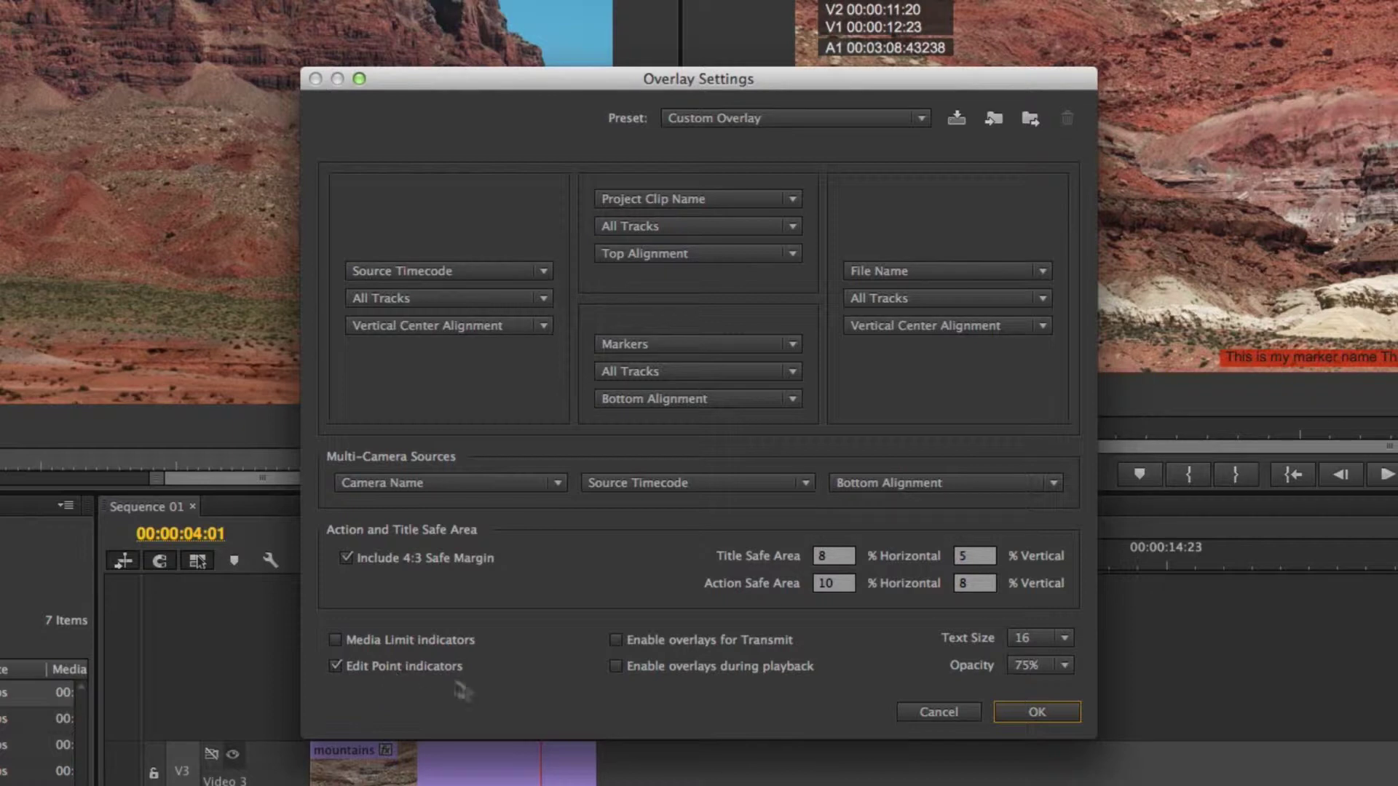
- Turn on Media Limit indicators in the overlay settings
{"action": "left_click", "coordinate": [416, 641]}
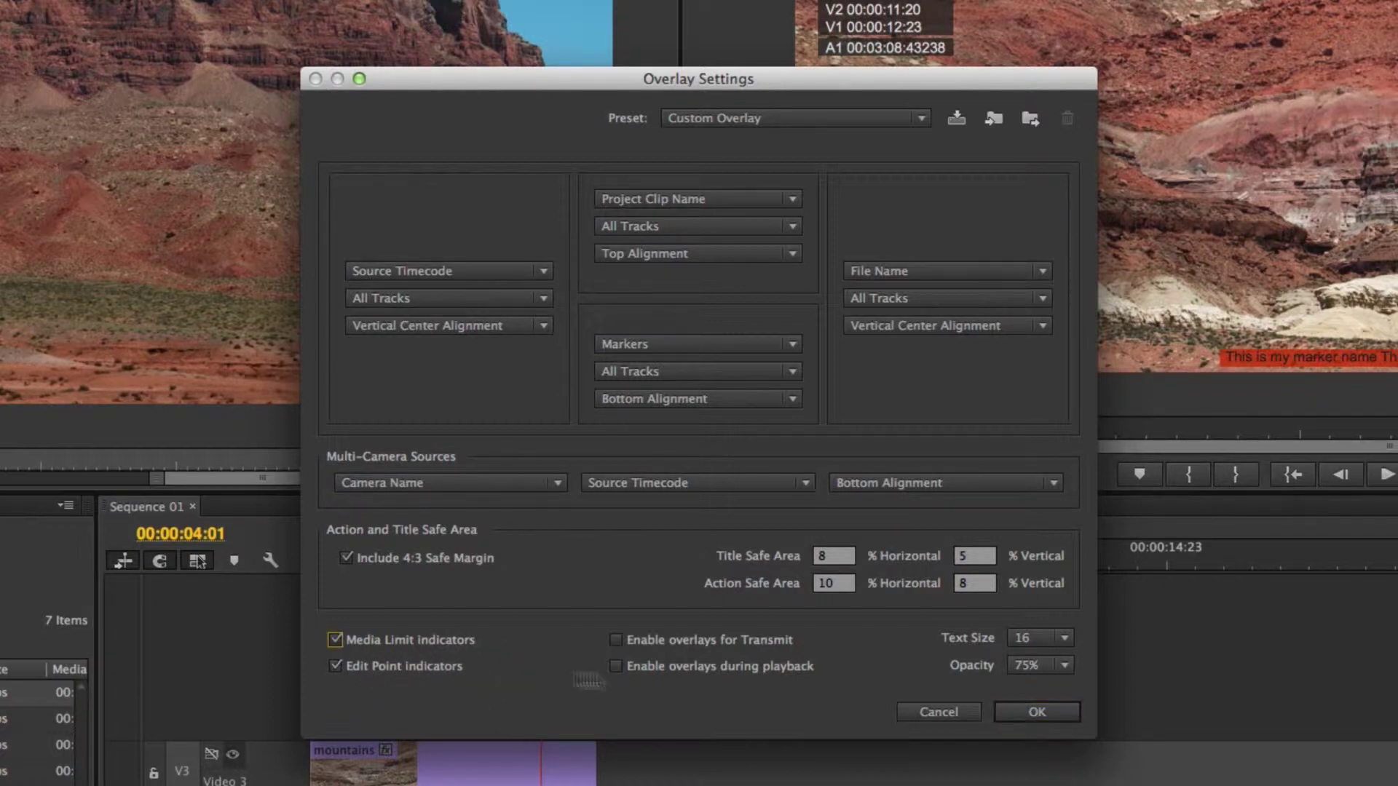
{"action": "left_click", "coordinate": [1037, 712]}
{"action": "left_click", "coordinate": [935, 698]}
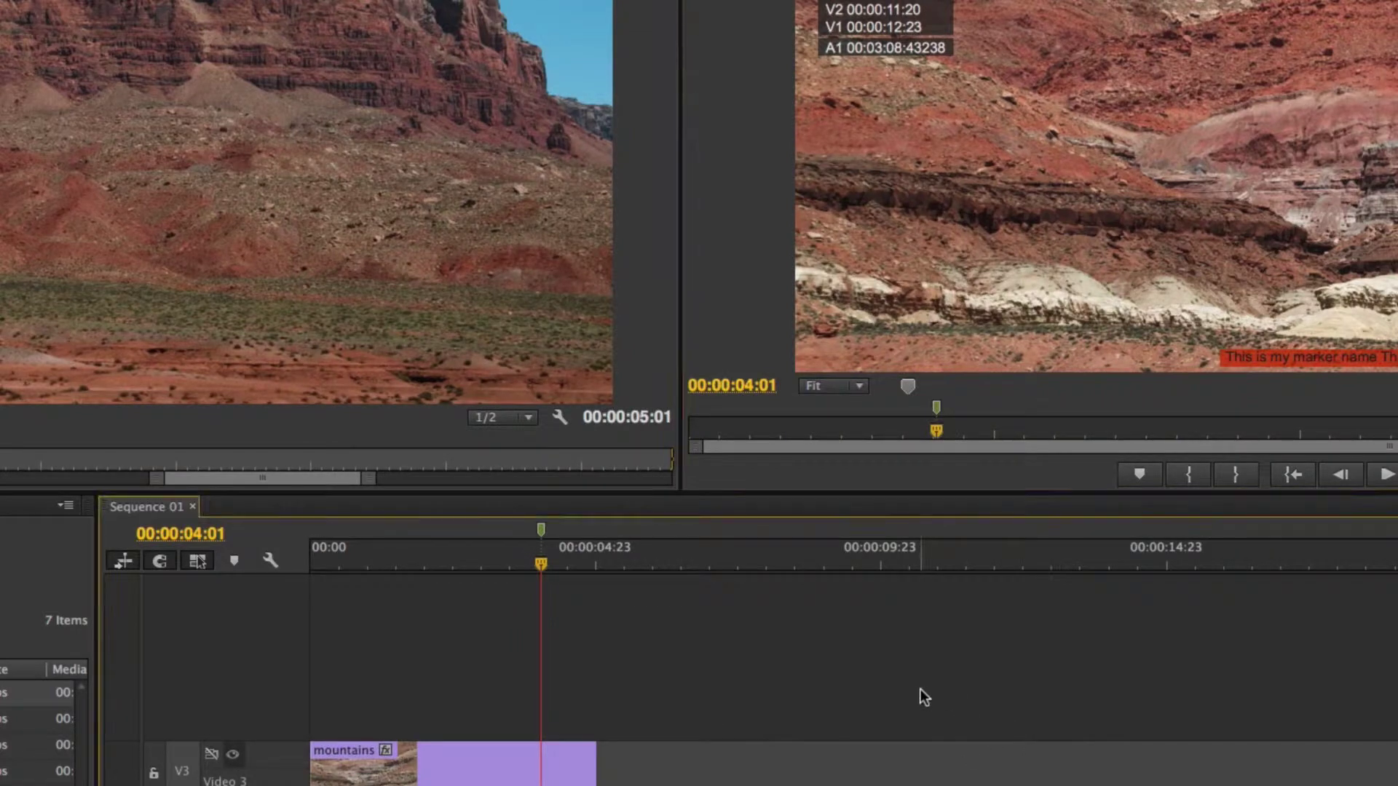
- Step through the edit points to the last frame of 001137_VTXHD.mov at 00:00:21:16
{"action": "key", "text": "Down"}
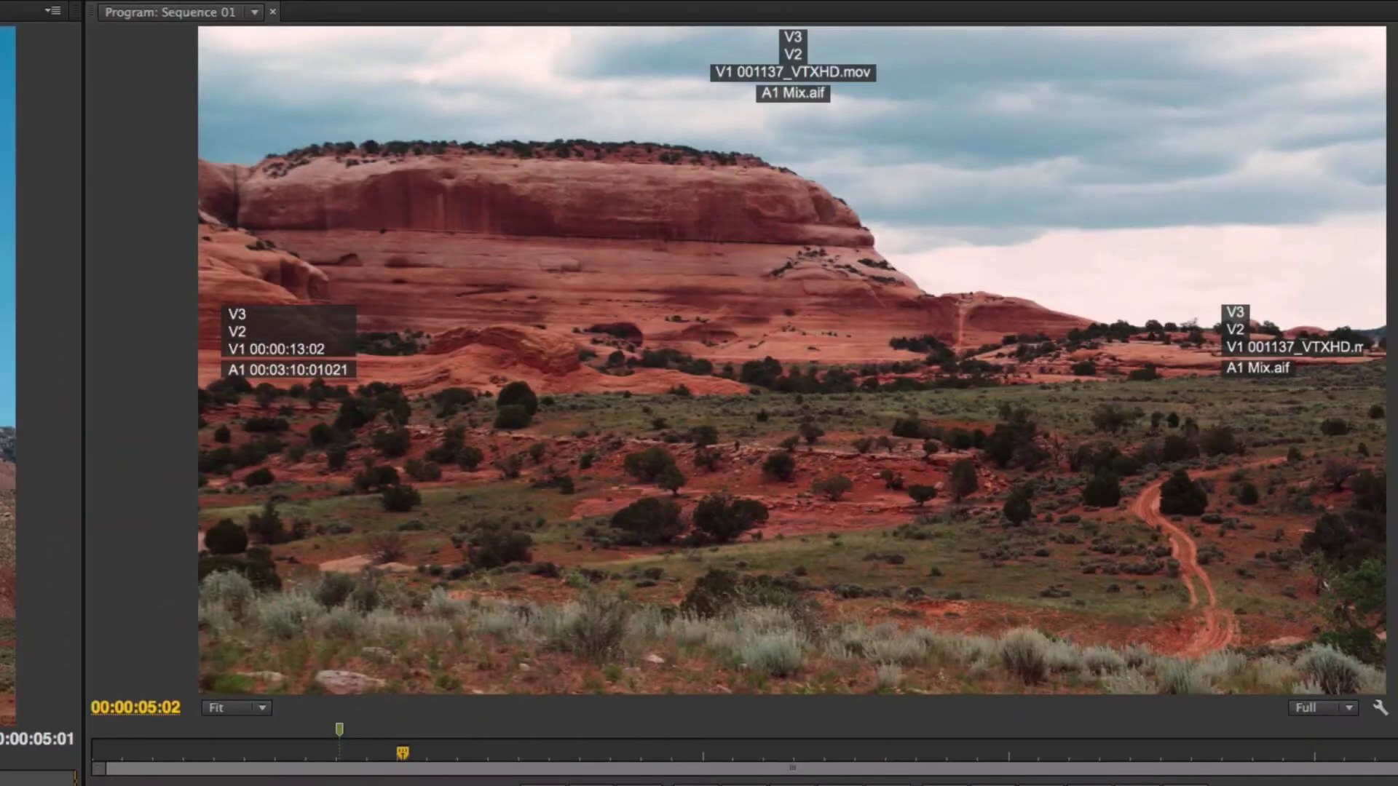
{"action": "key", "text": "Down"}
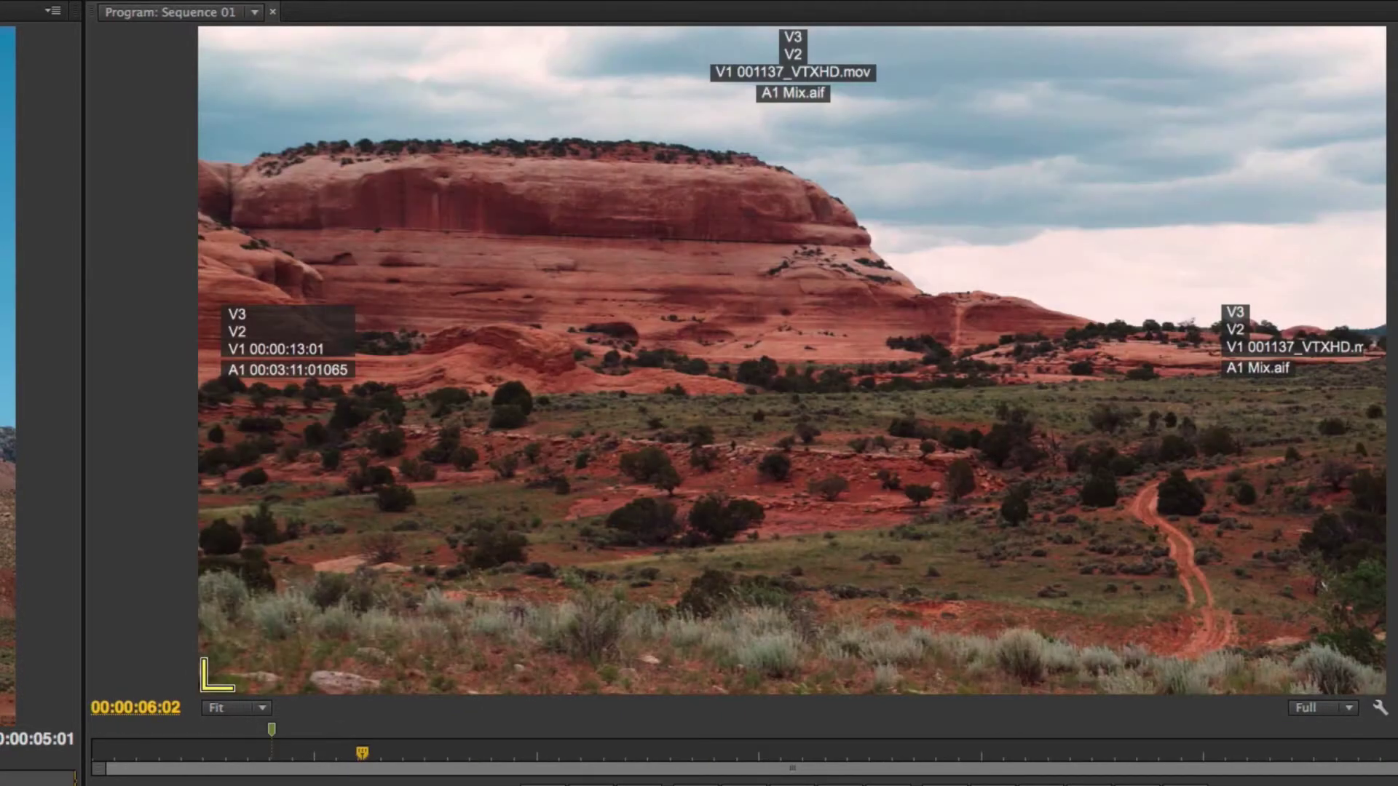
{"action": "key", "text": "Down"}
{"action": "key", "text": "Down"}
{"action": "key", "text": "Left"}
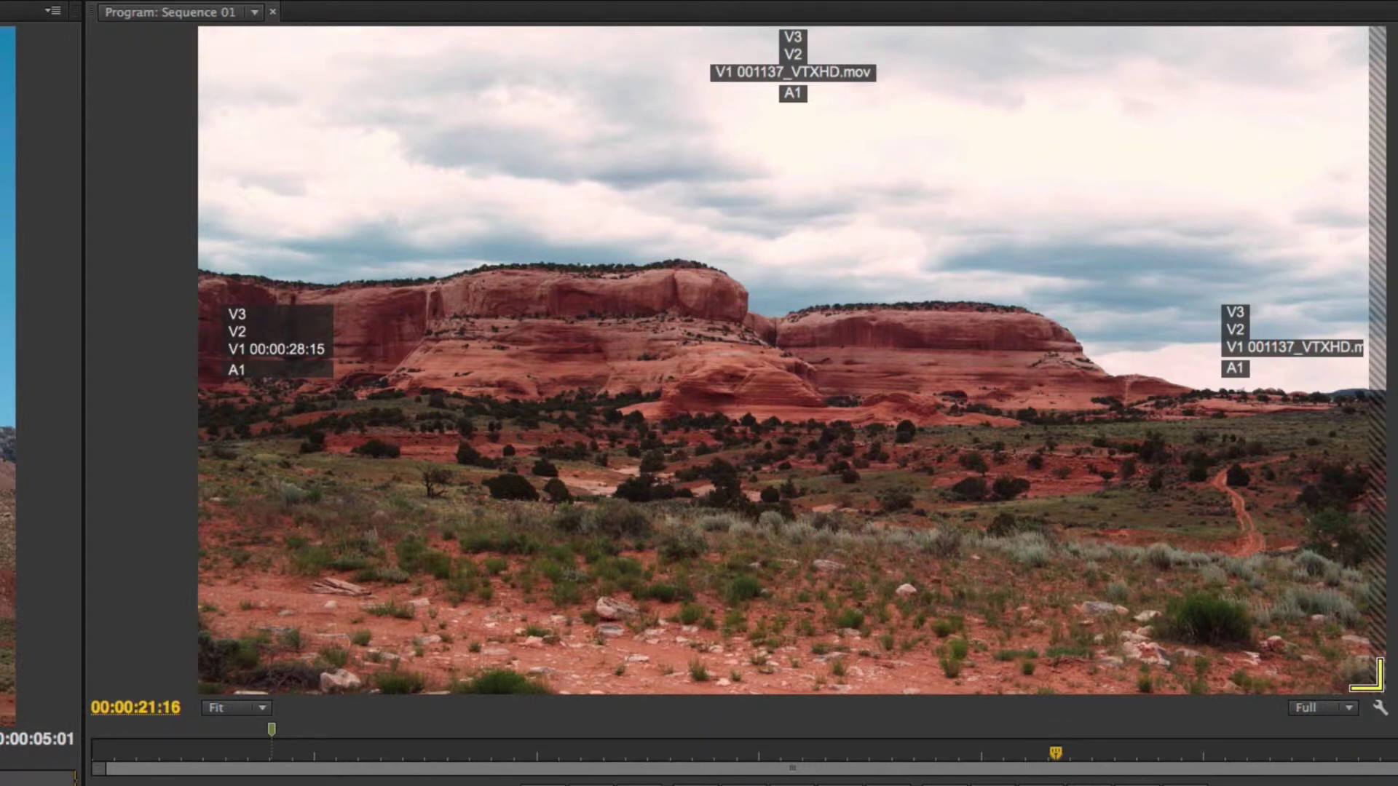
{"action": "left_click", "coordinate": [1387, 12]}
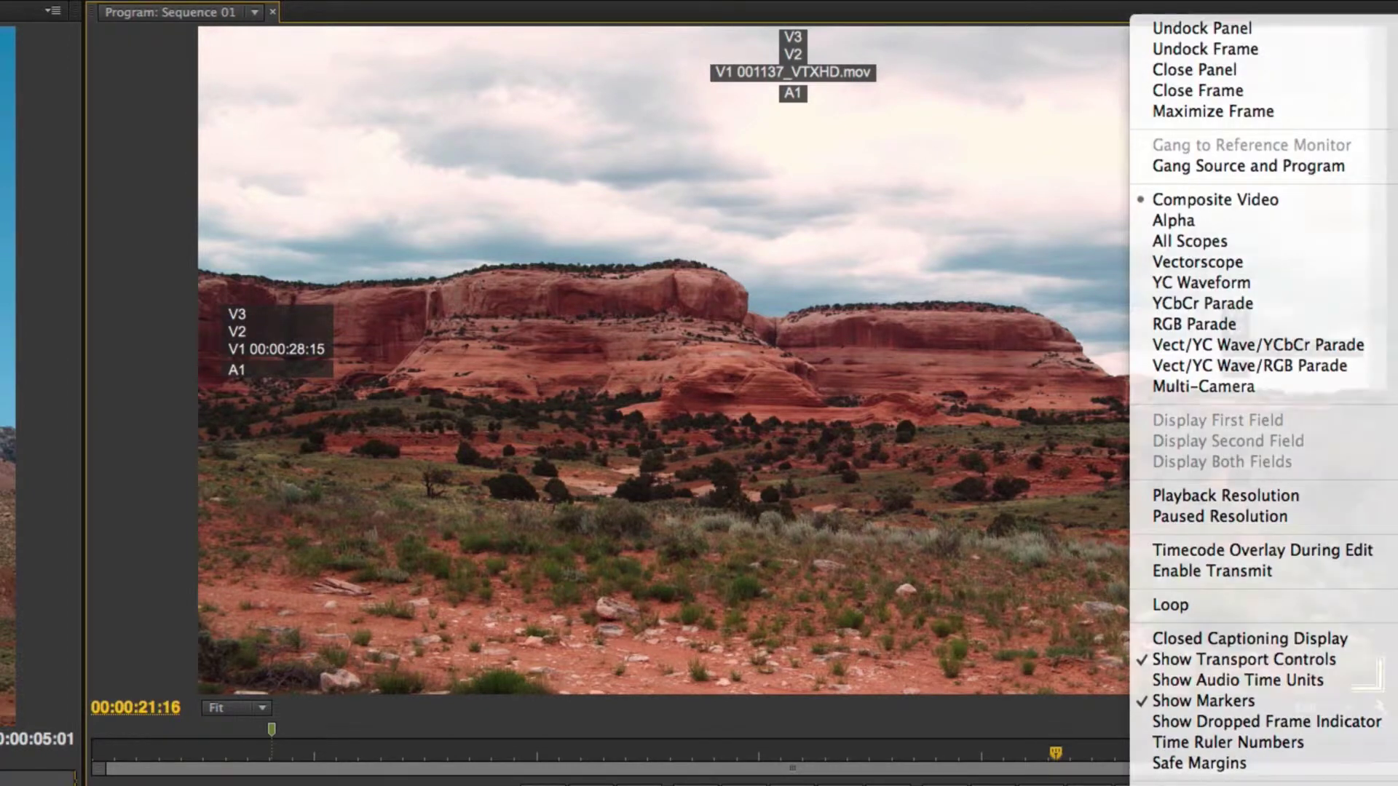
- Enable overlays during playback in Overlay Settings so per-track timecodes update while playing
{"action": "left_click", "coordinate": [1223, 783]}
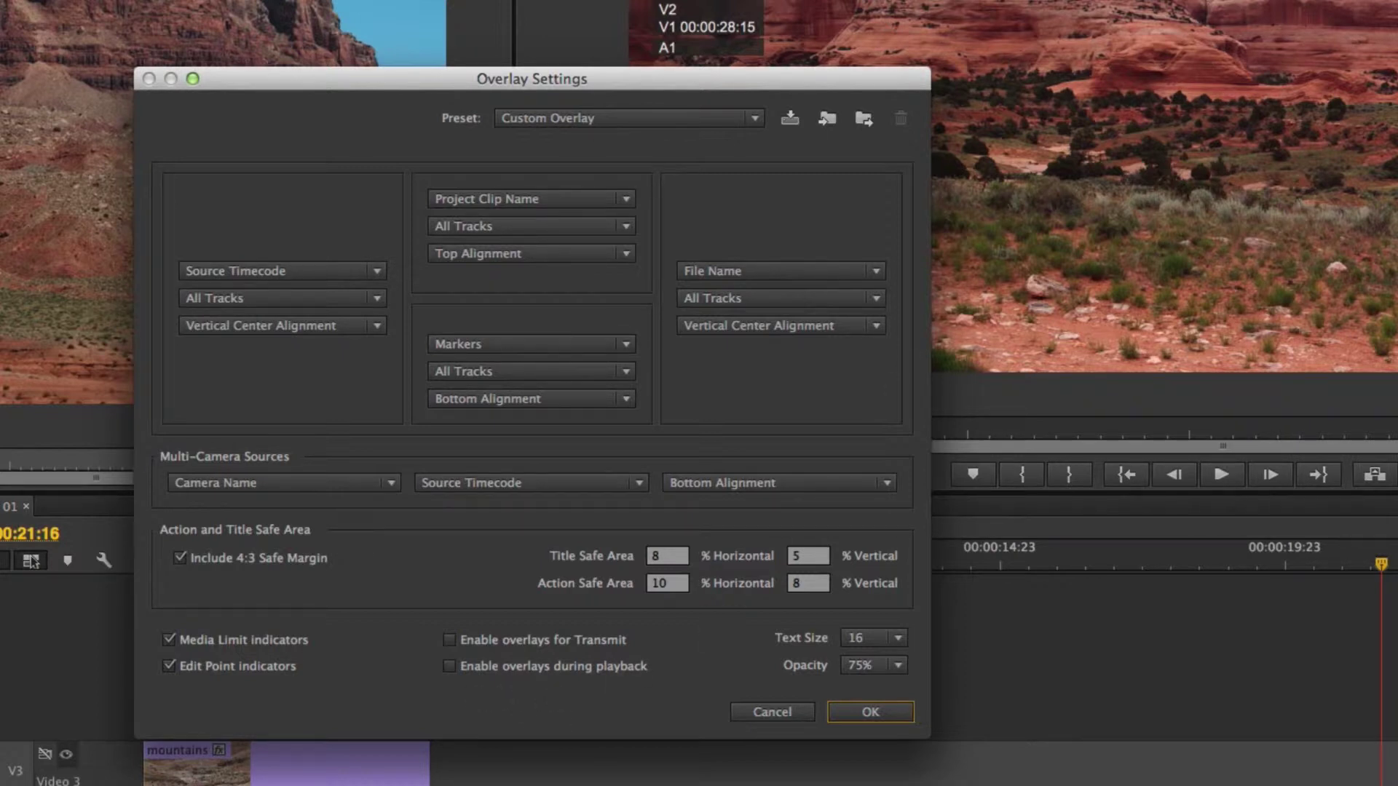
{"action": "left_click", "coordinate": [549, 666]}
{"action": "left_click", "coordinate": [892, 717]}
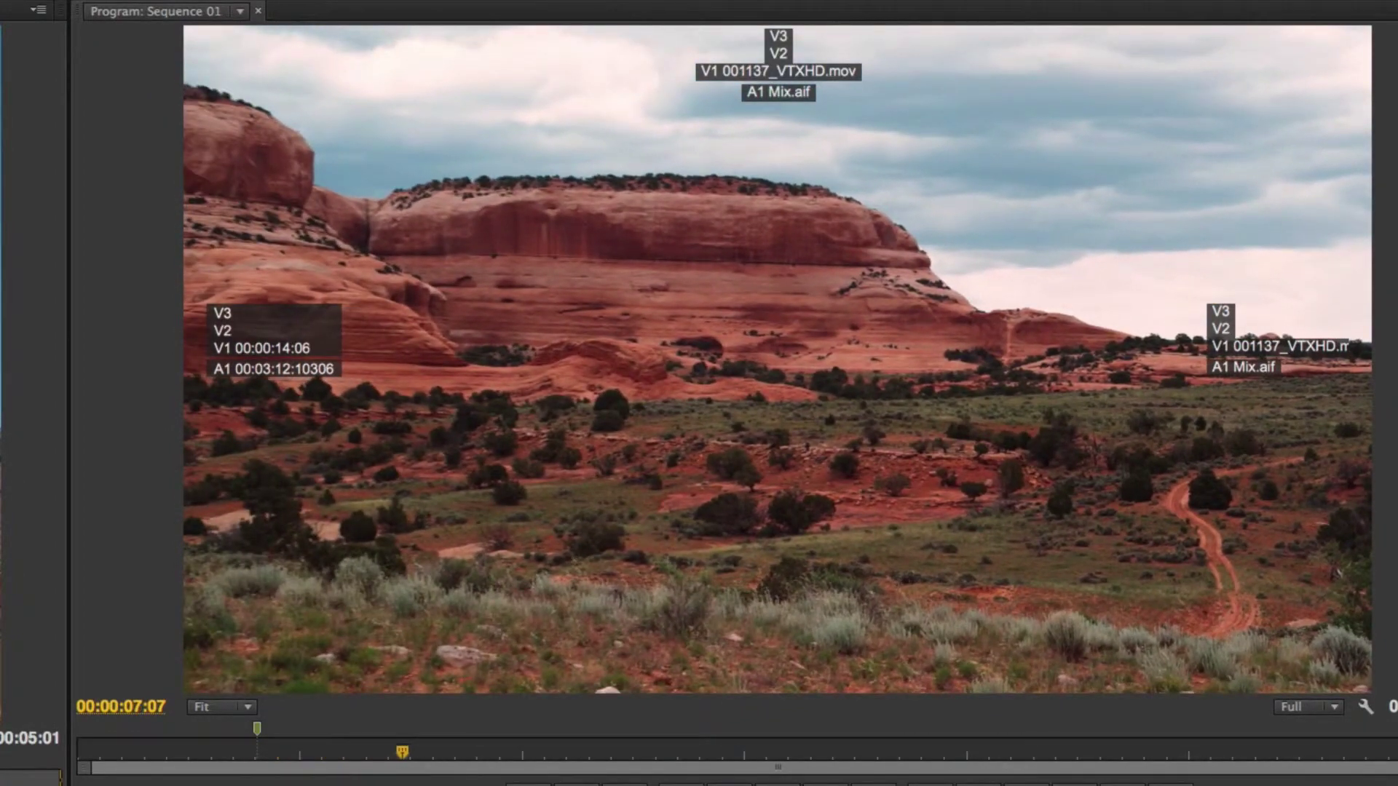
- Set the overlay text size to 20, then reopen Overlay Settings
{"action": "left_click", "coordinate": [1365, 706]}
{"action": "left_click", "coordinate": [1201, 775]}
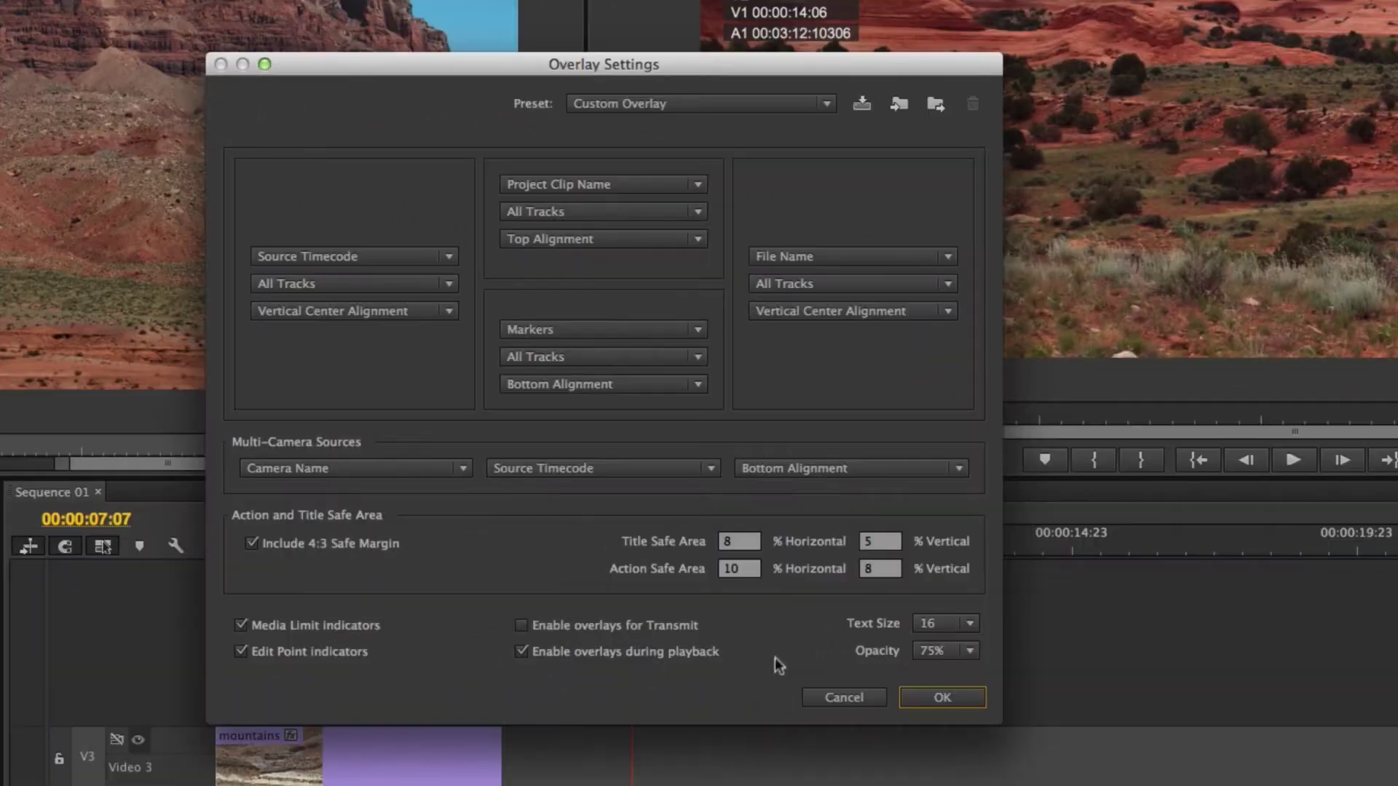
{"action": "left_click", "coordinate": [946, 622]}
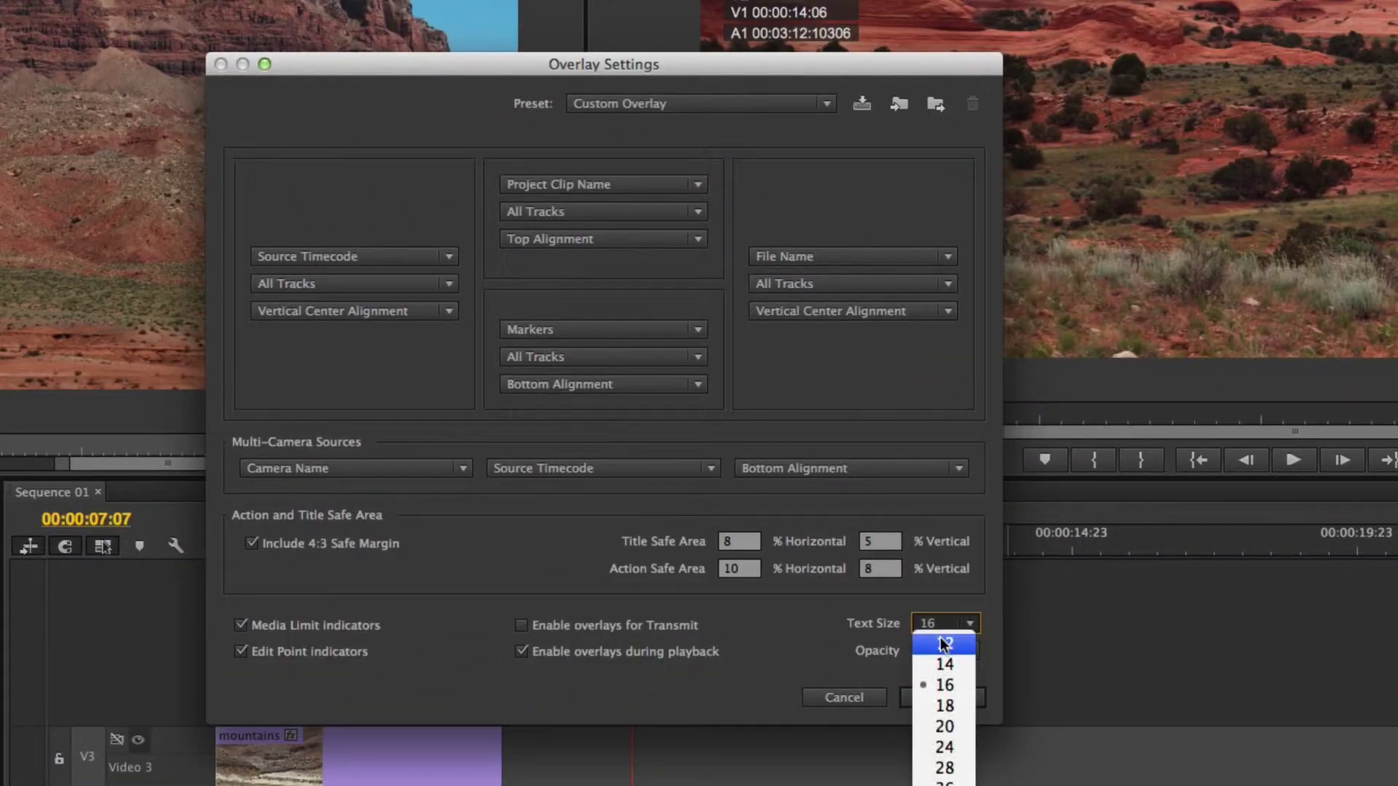
{"action": "left_click", "coordinate": [947, 726]}
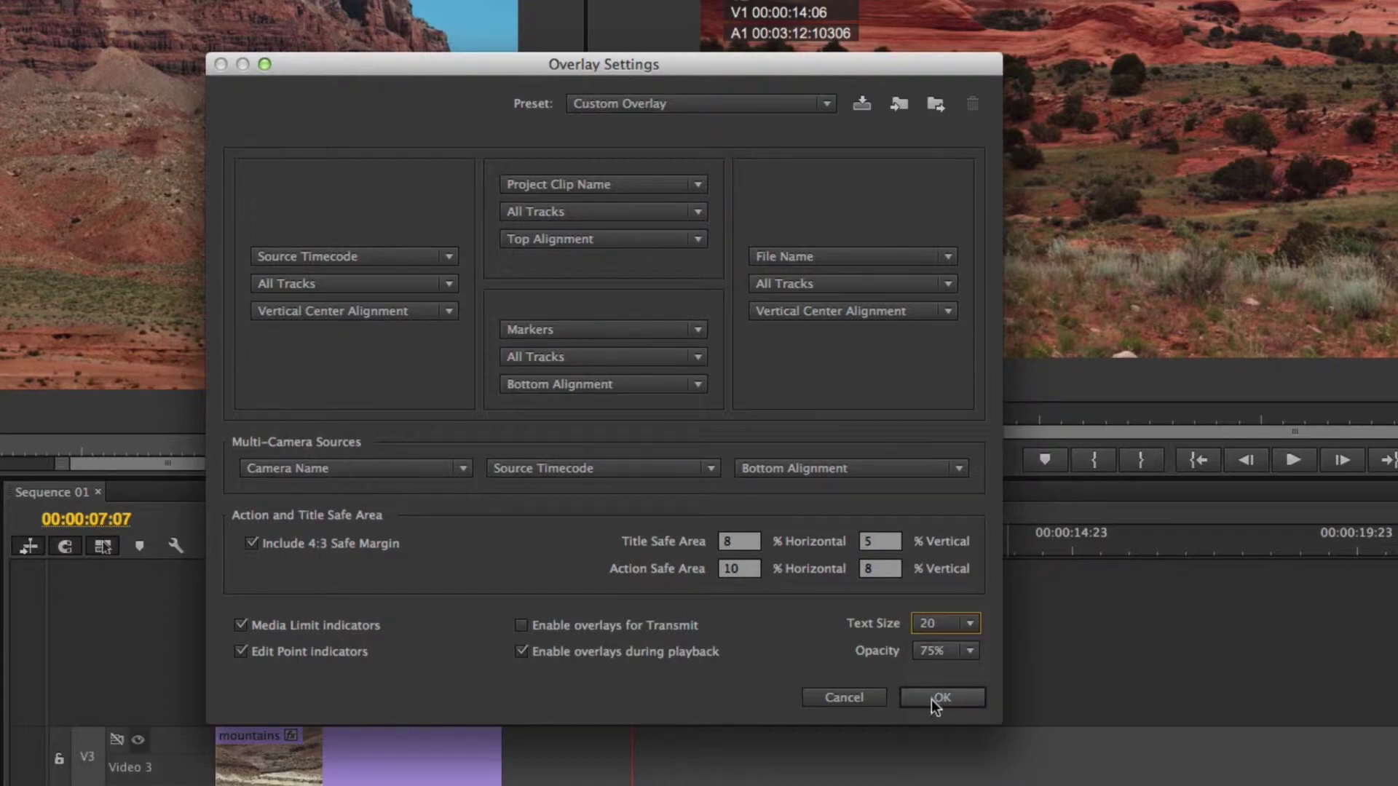
{"action": "left_click", "coordinate": [936, 698]}
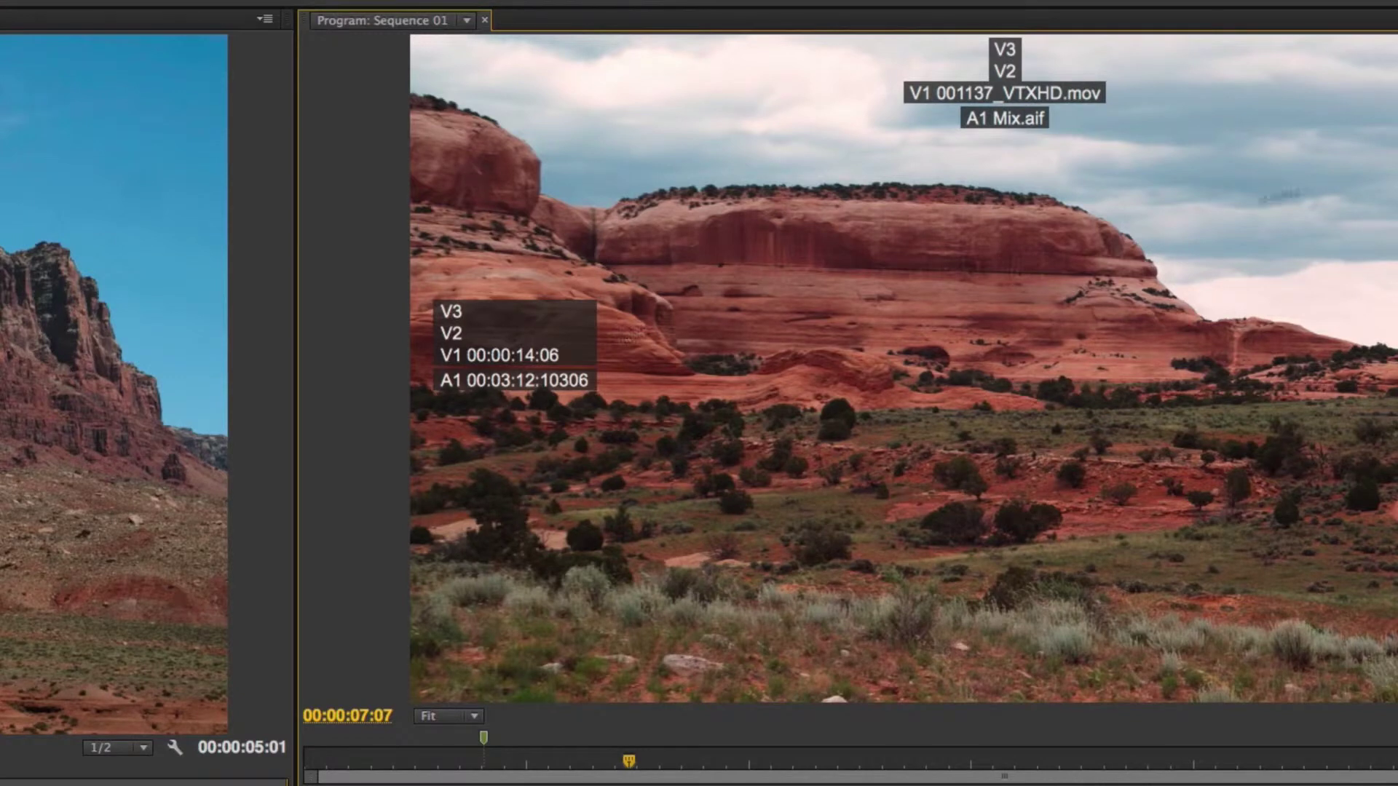
{"action": "left_click", "coordinate": [1350, 18]}
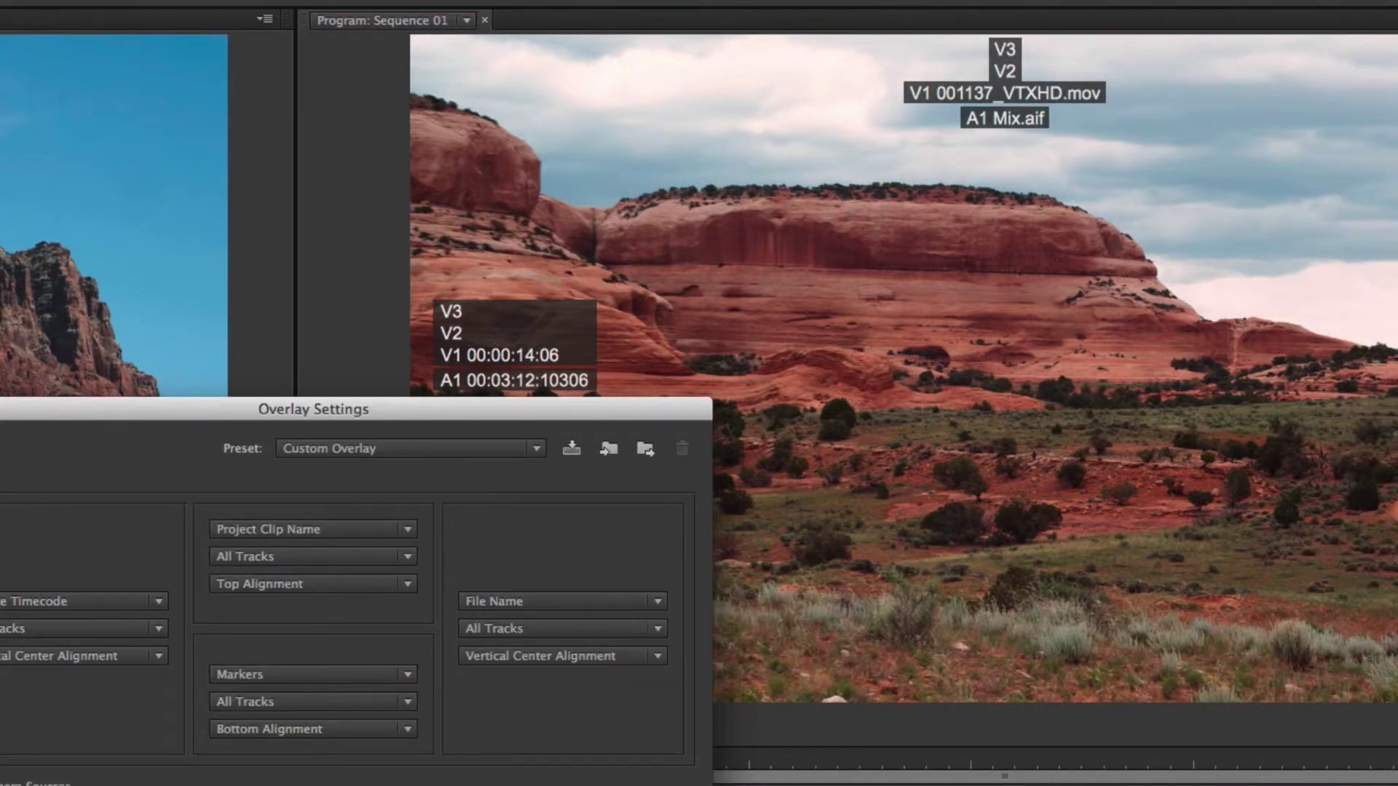
- Apply the lowered overlay background opacity and jump back to the marker at 00:00:04:01
{"action": "key", "text": "Return"}
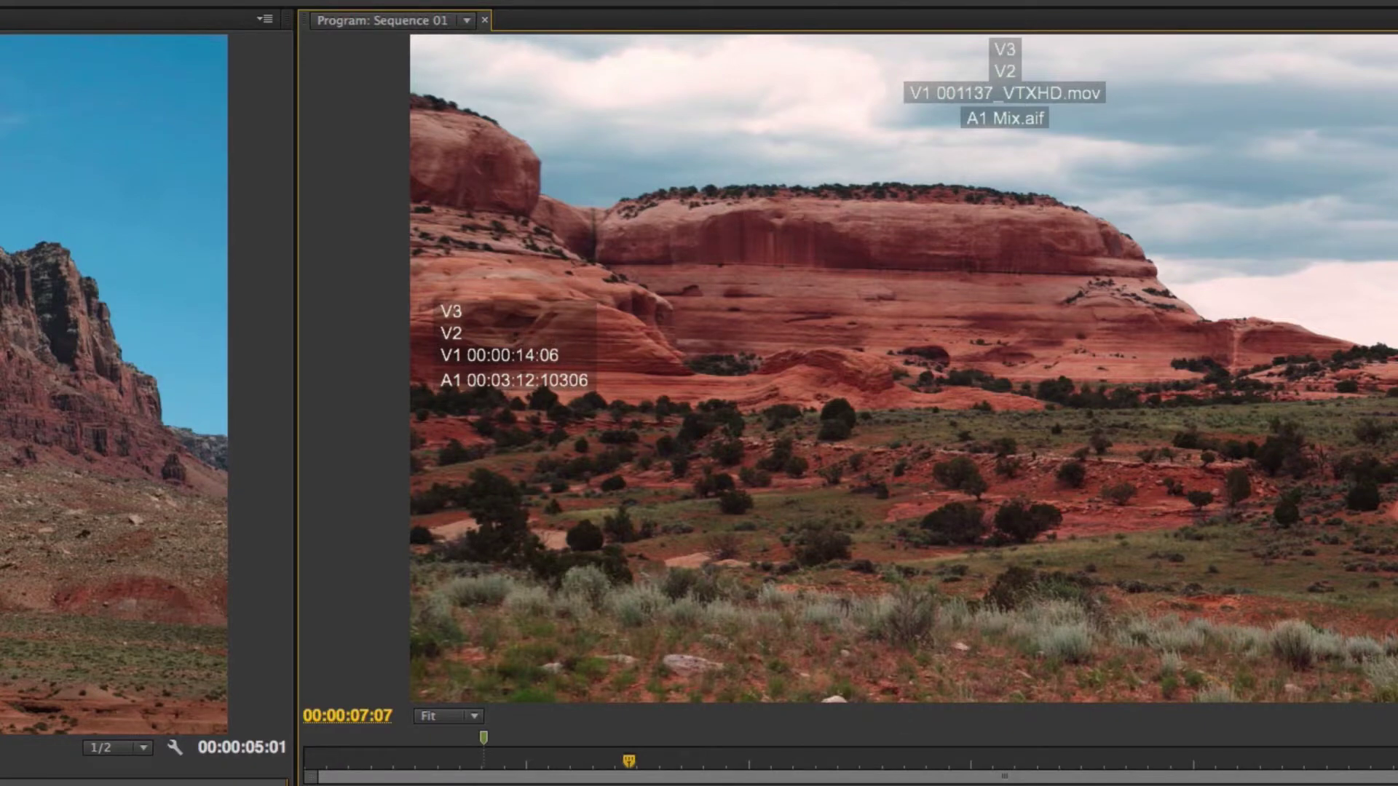
{"action": "key", "text": "ctrl+shift+m"}
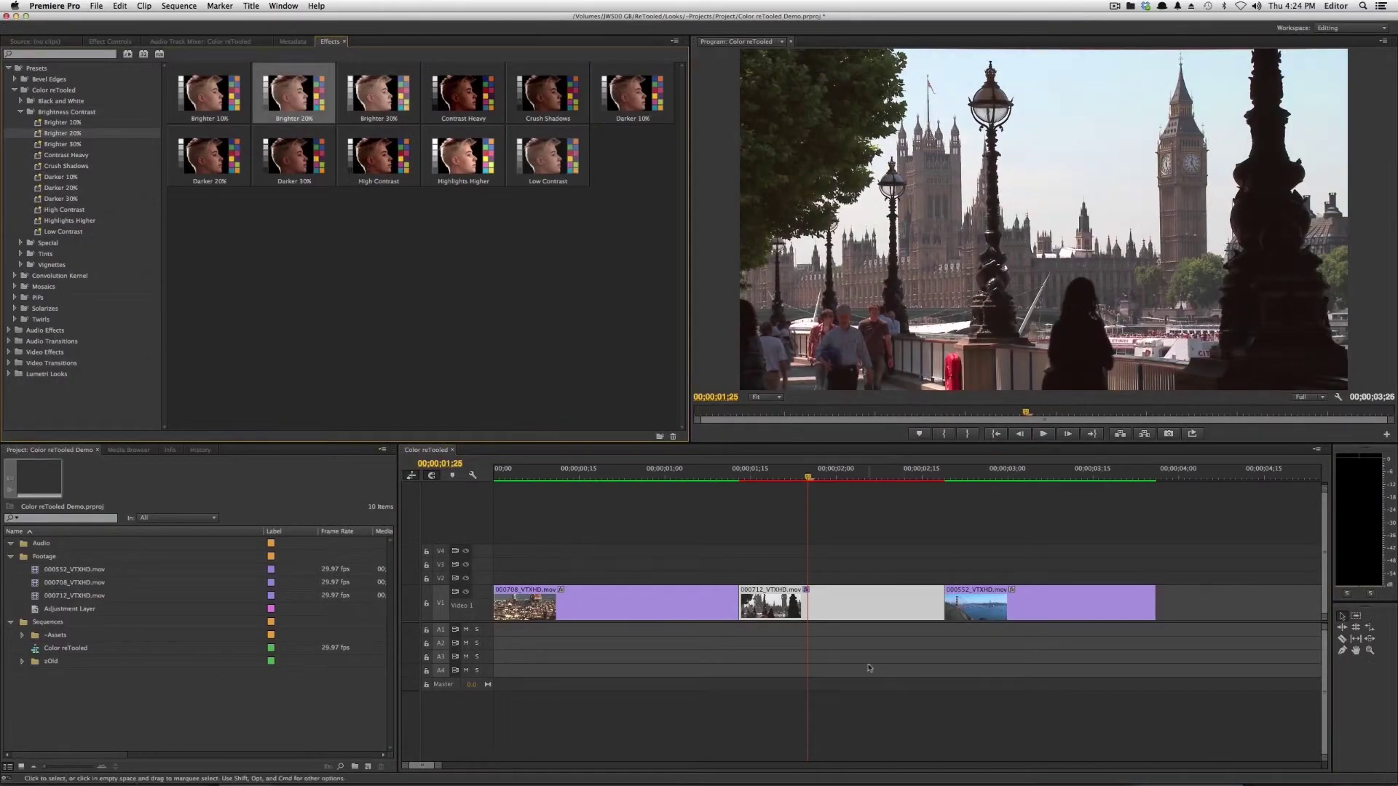
- Preview Blurry Vignette Heavy, Vignette Oval 60%, Golden Glow and Cool Shadow Warm Highlight looks
{"action": "left_click", "coordinate": [36, 266]}
{"action": "left_click", "coordinate": [217, 114]}
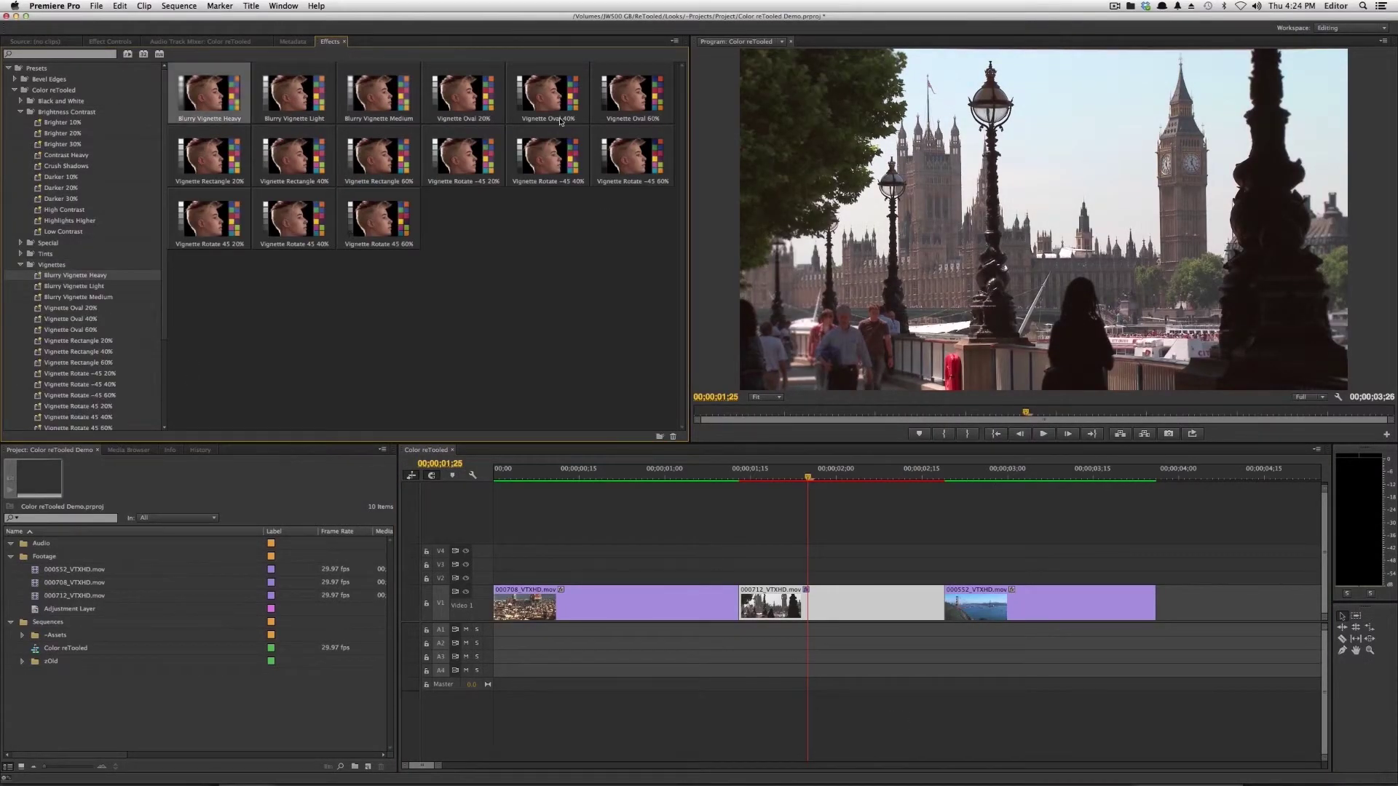
{"action": "left_click", "coordinate": [625, 102]}
{"action": "left_click", "coordinate": [45, 254]}
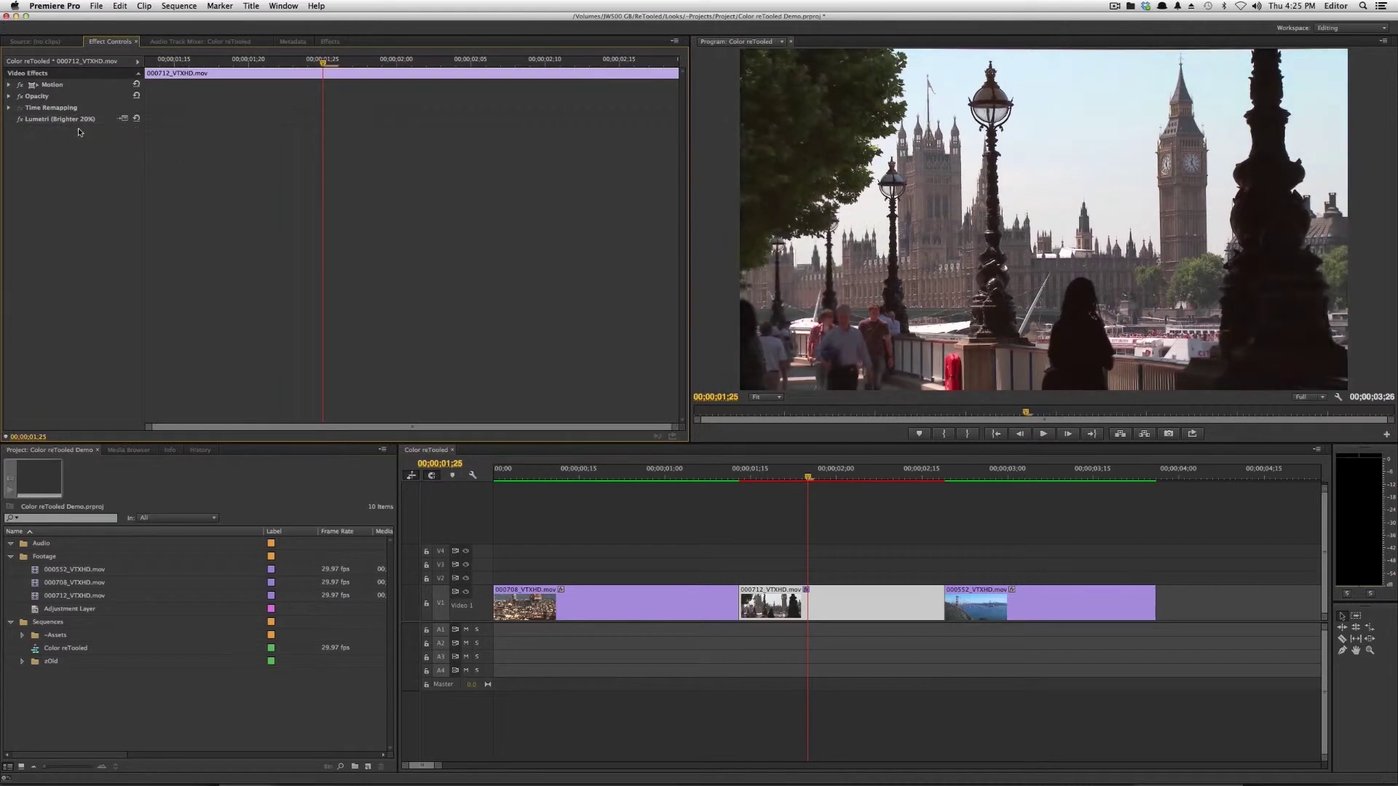
{"action": "left_click", "coordinate": [547, 216]}
{"action": "left_click", "coordinate": [378, 156]}
{"action": "left_click", "coordinate": [463, 94]}
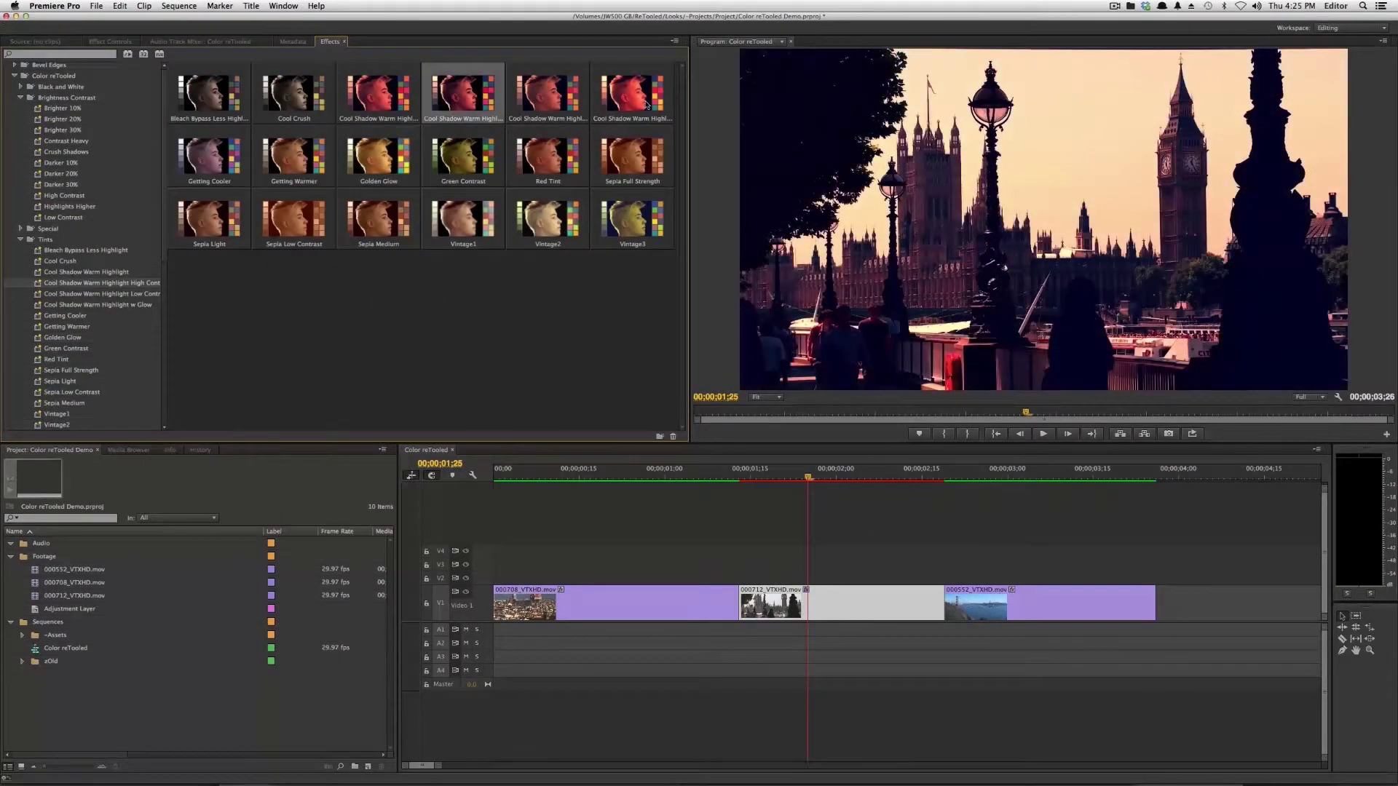
{"action": "left_click", "coordinate": [632, 93]}
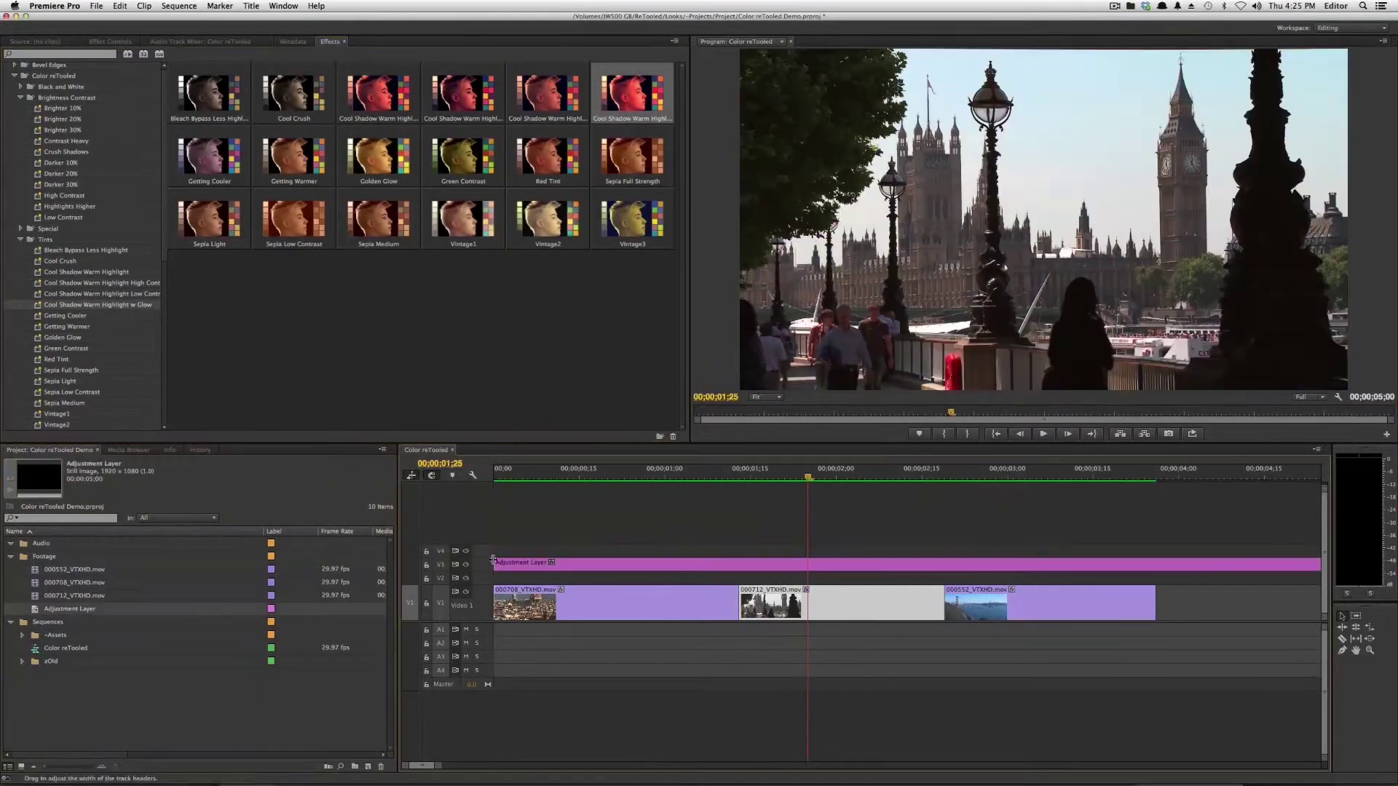
- Trim the V3 adjustment layer to end with the clips and preview Vintage3 on Golden Gate
{"action": "key", "text": "minus"}
{"action": "left_click_drag", "start_coordinate": [1157, 564], "coordinate": [1009, 564]}
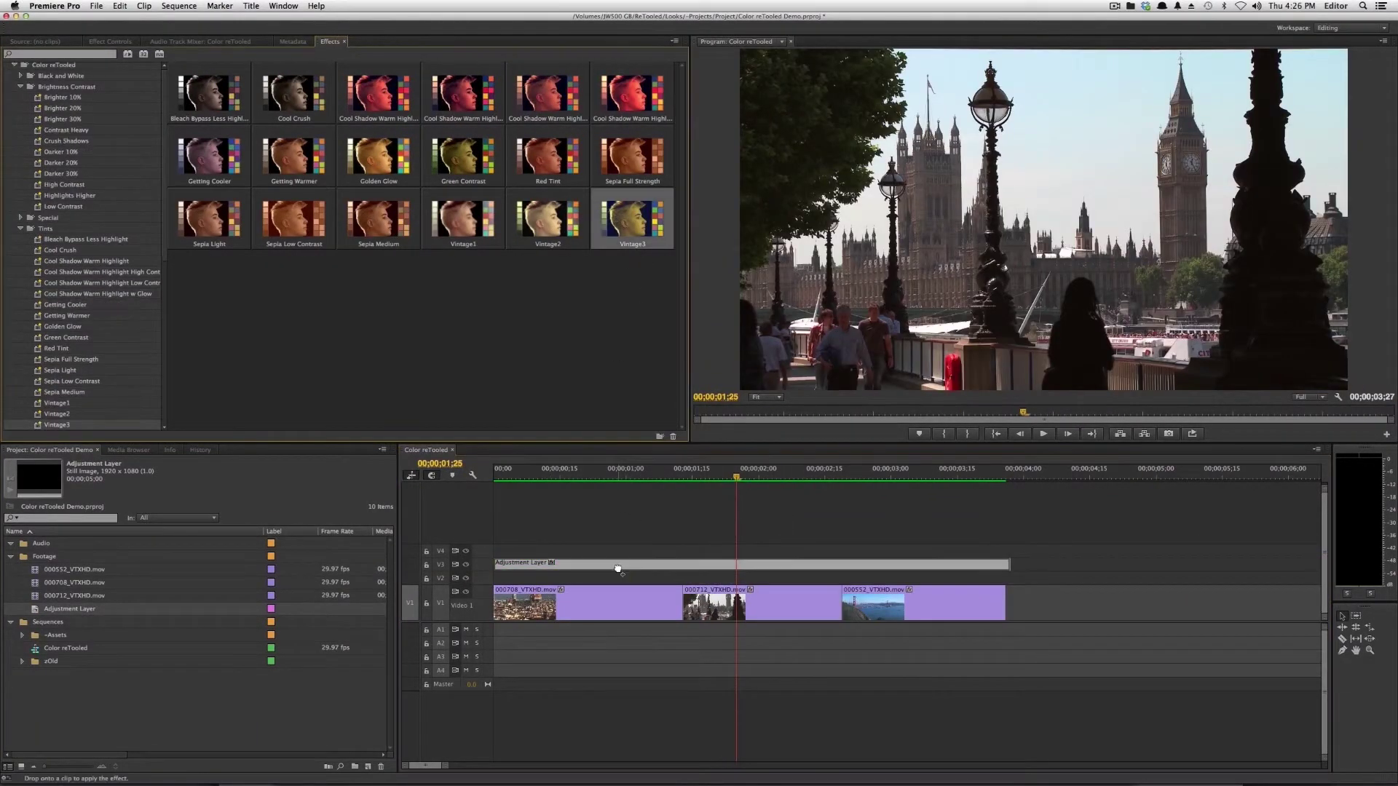
{"action": "left_click", "coordinate": [952, 474]}
{"action": "double_click", "coordinate": [466, 564]}
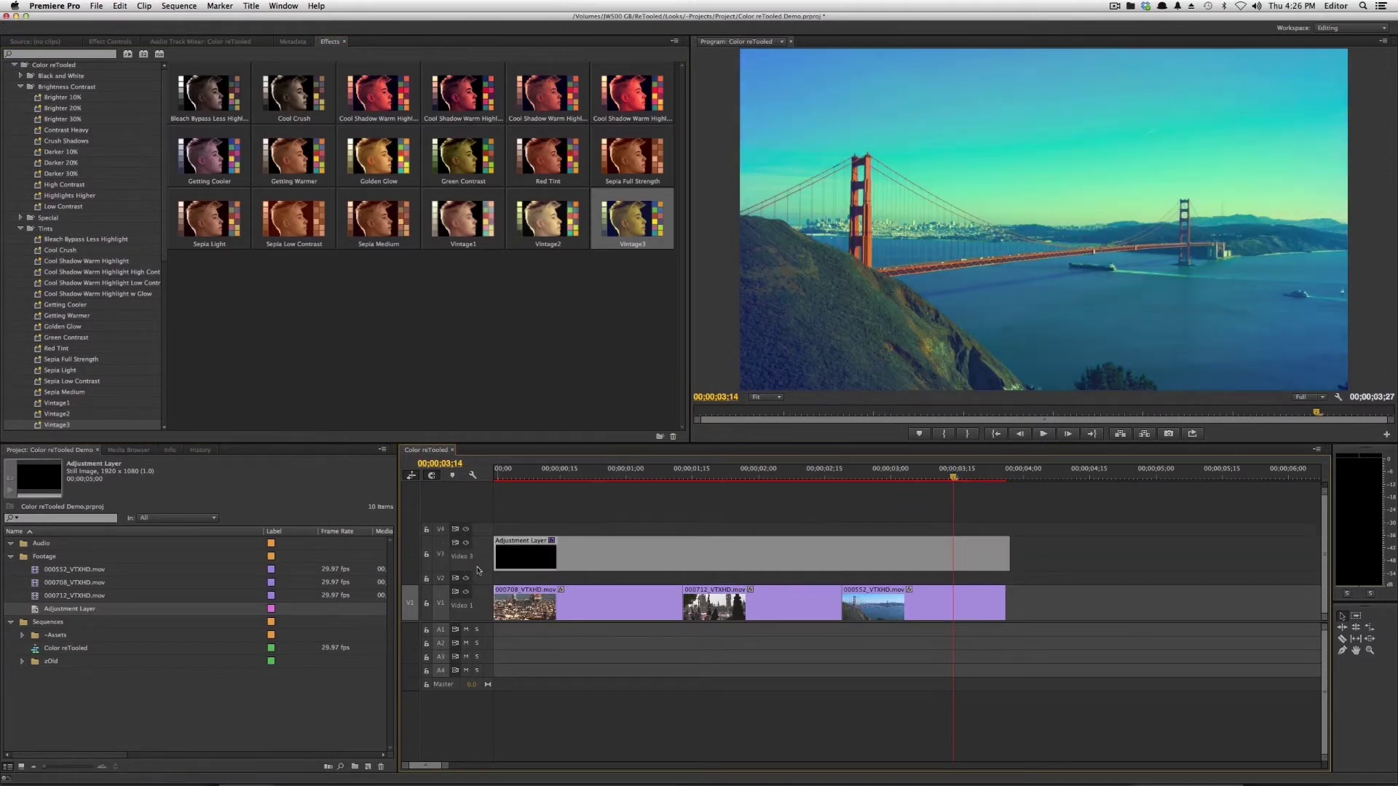
{"action": "left_click", "coordinate": [731, 475]}
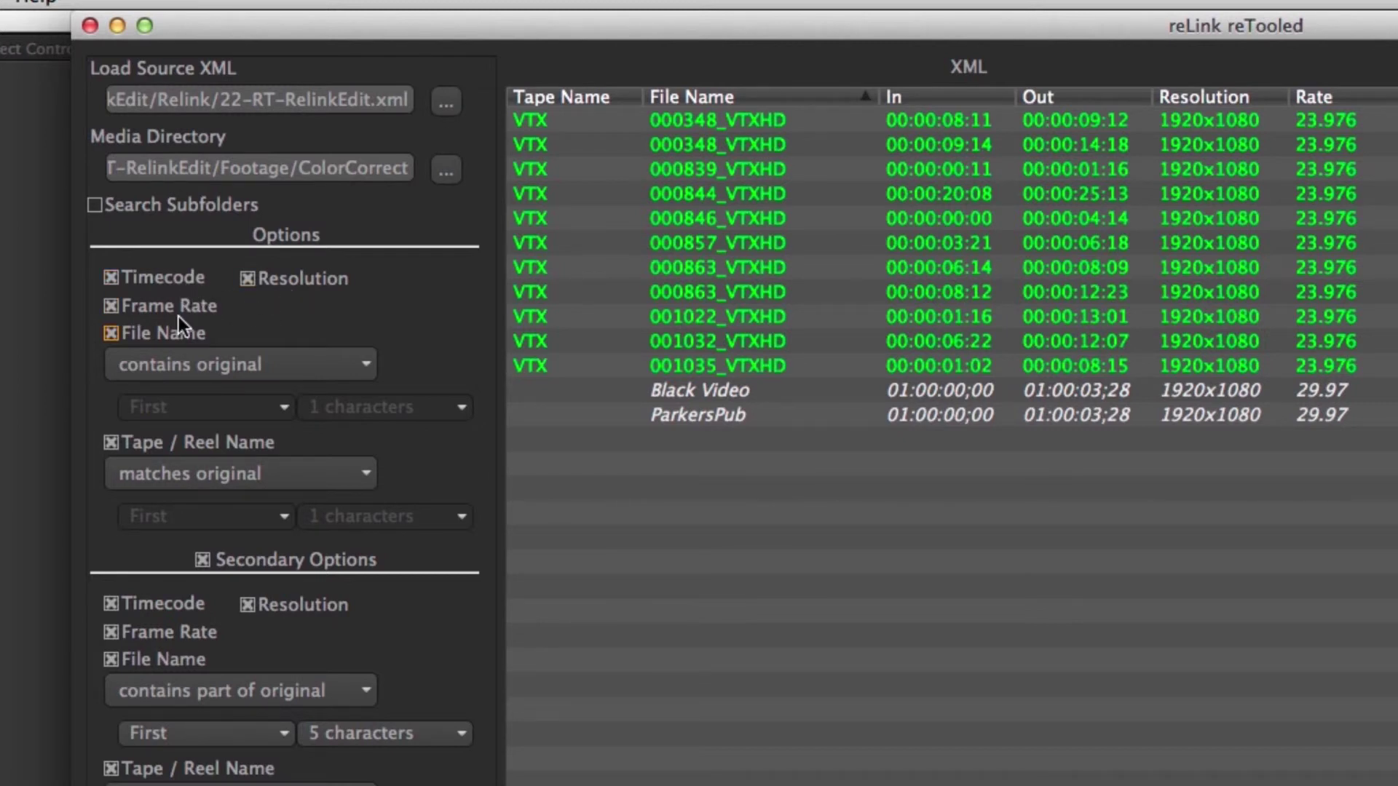
- Keep File Name matching on 'contains original' and Tape/Reel on 'matches original'
{"action": "left_click", "coordinate": [233, 372]}
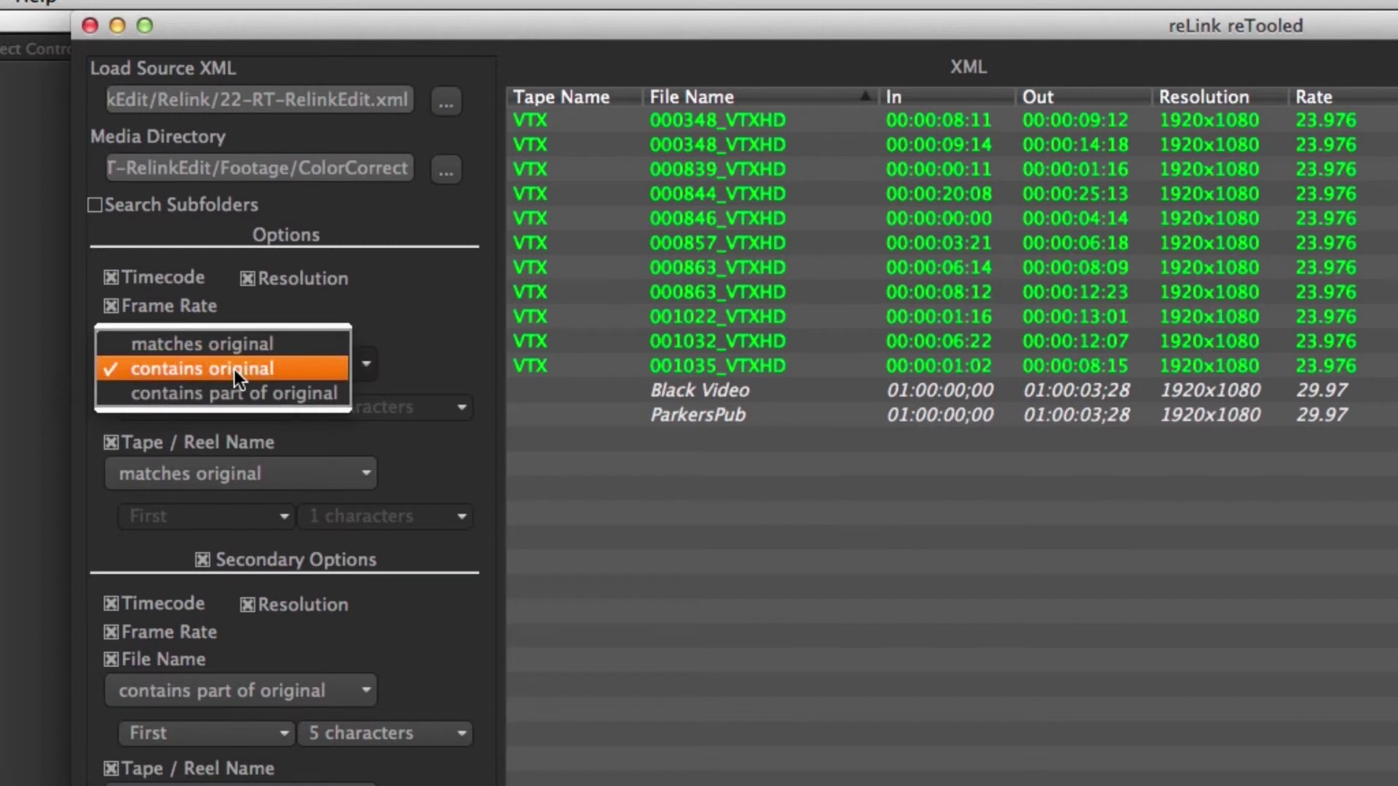
{"action": "left_click", "coordinate": [412, 350]}
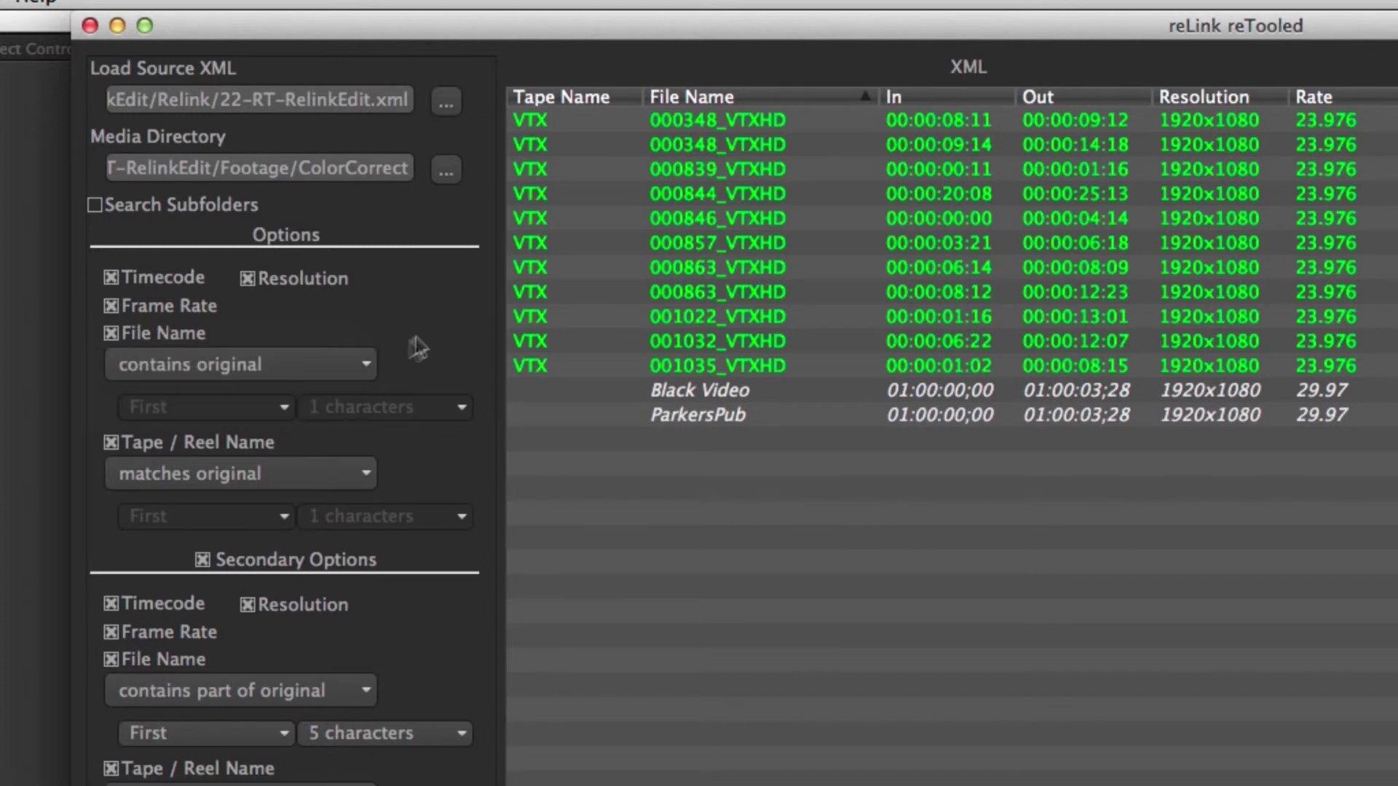
{"action": "left_click", "coordinate": [303, 488]}
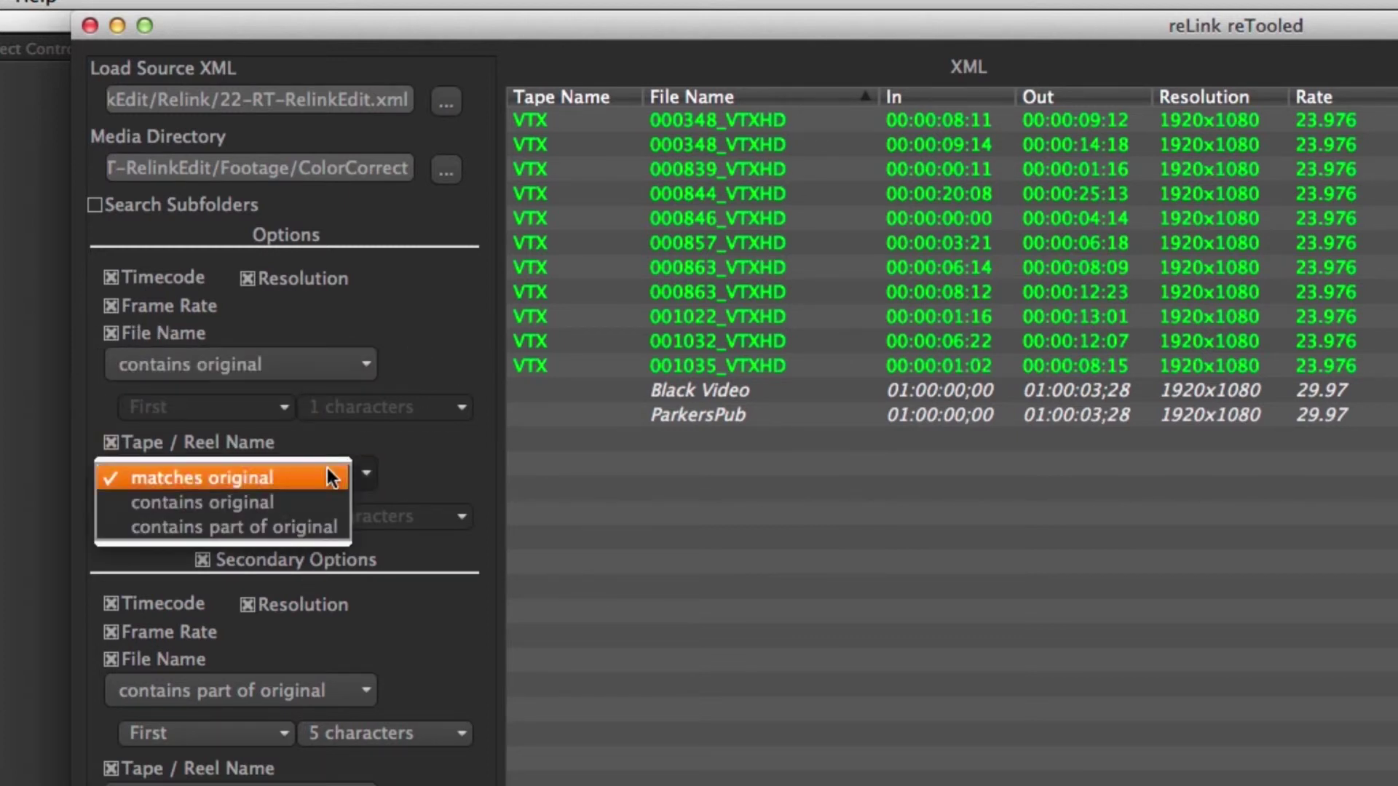
{"action": "left_click", "coordinate": [411, 469]}
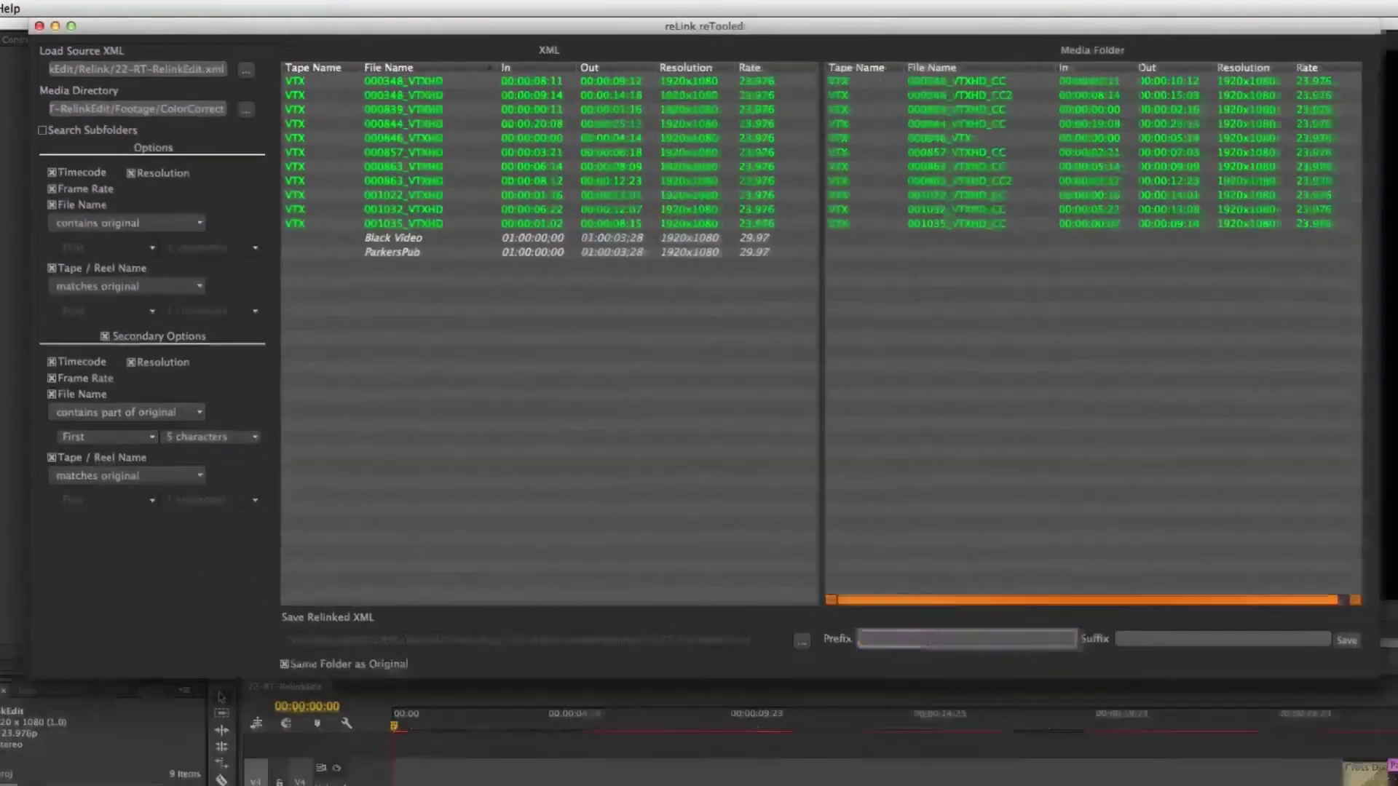
- Enter the prefix 'relinked' and save relinked_22-RT-RelinkEdit.xml
{"action": "left_click", "coordinate": [931, 639]}
{"action": "type", "text": "relinked"}
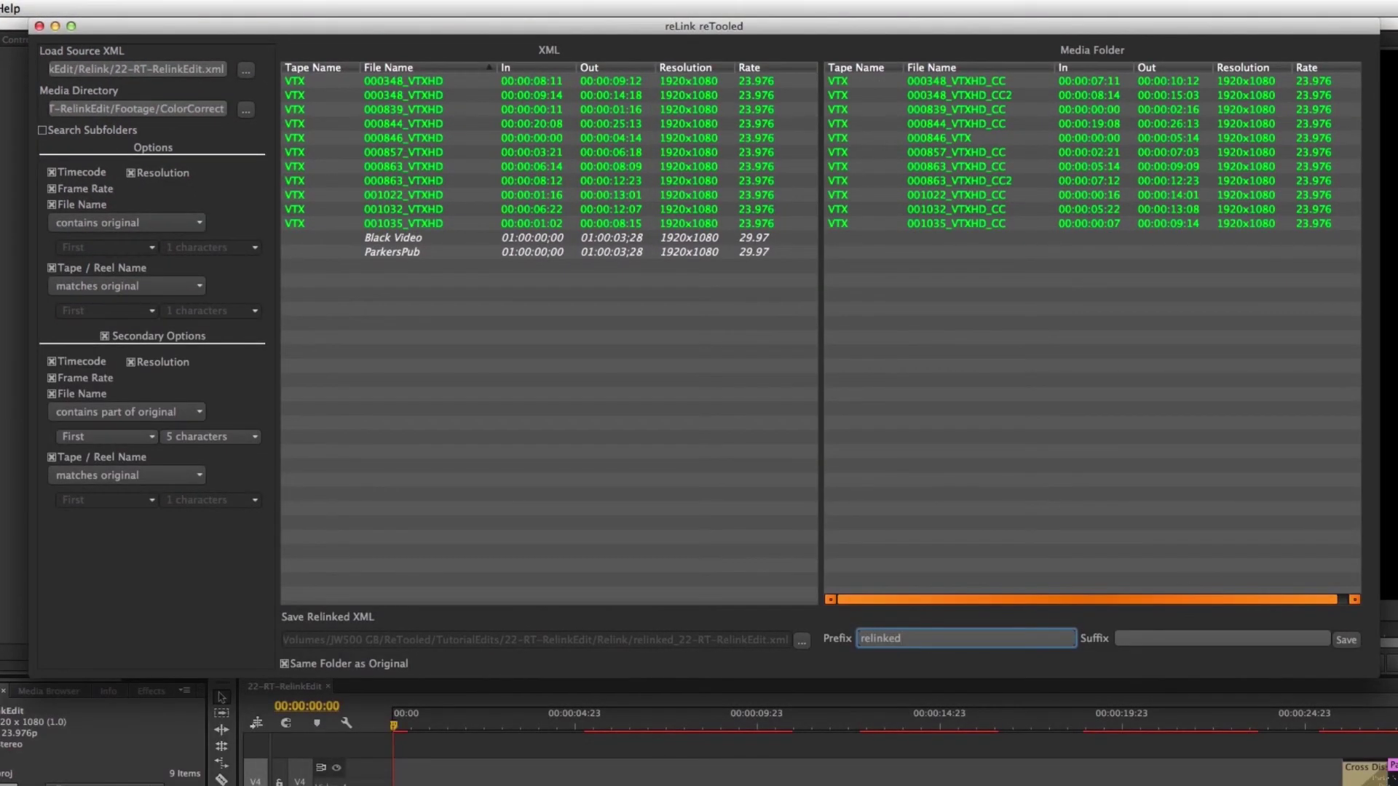
{"action": "left_click", "coordinate": [1345, 639]}
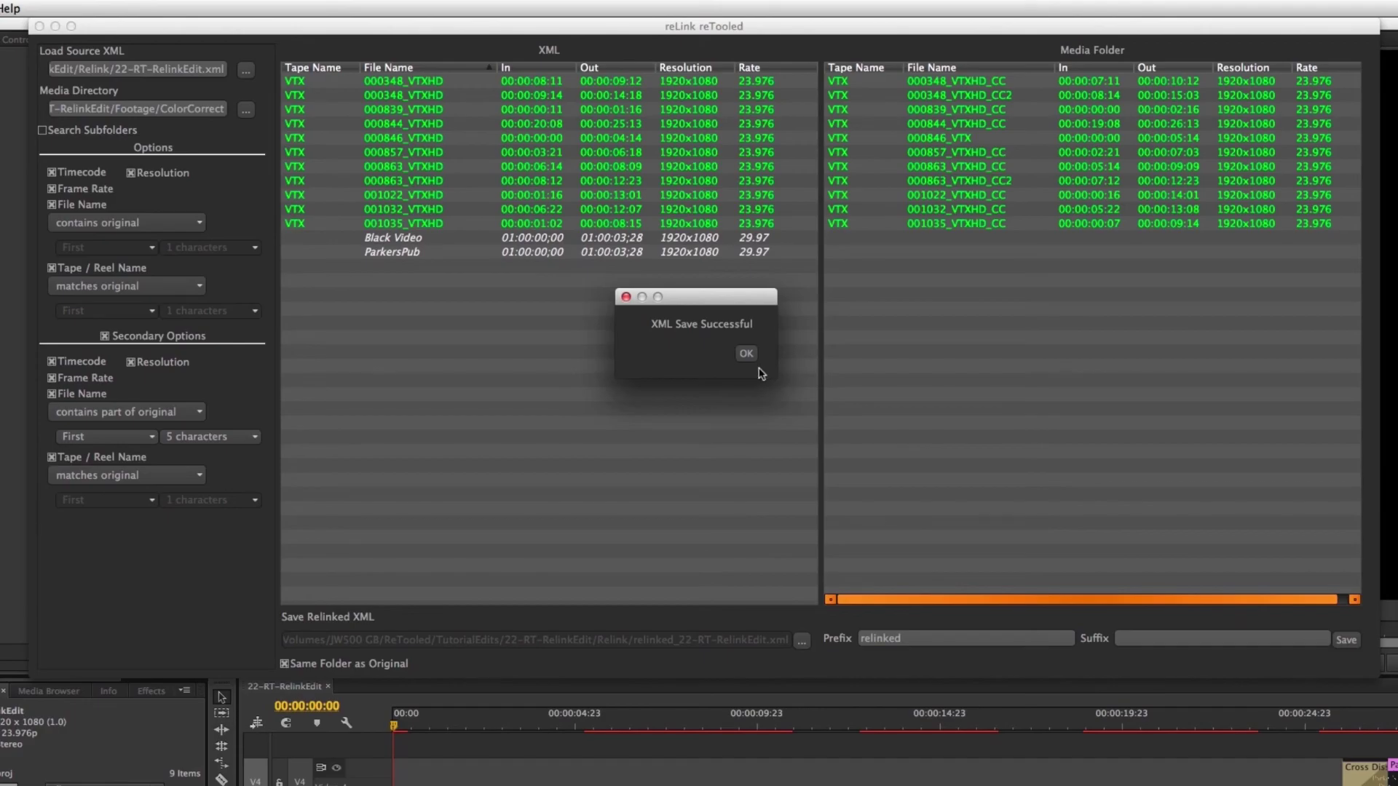